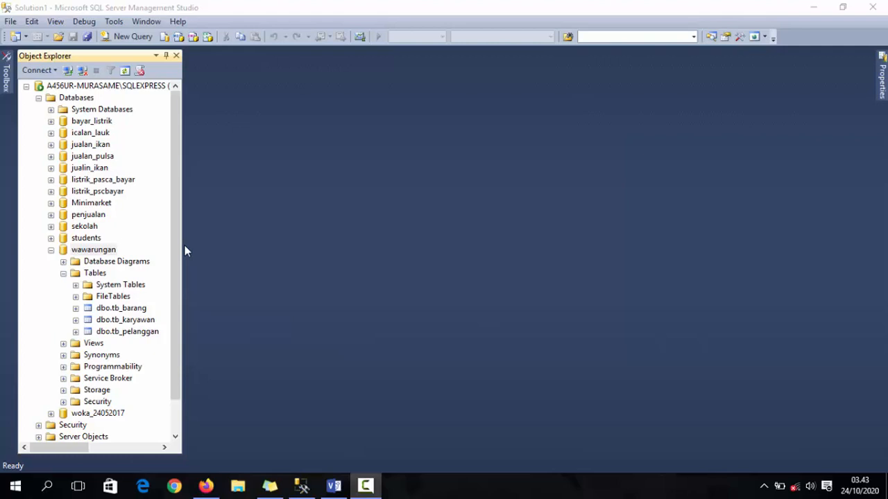
# Start designing a new table in the wawarungan database.
pyautogui.click(95, 273)
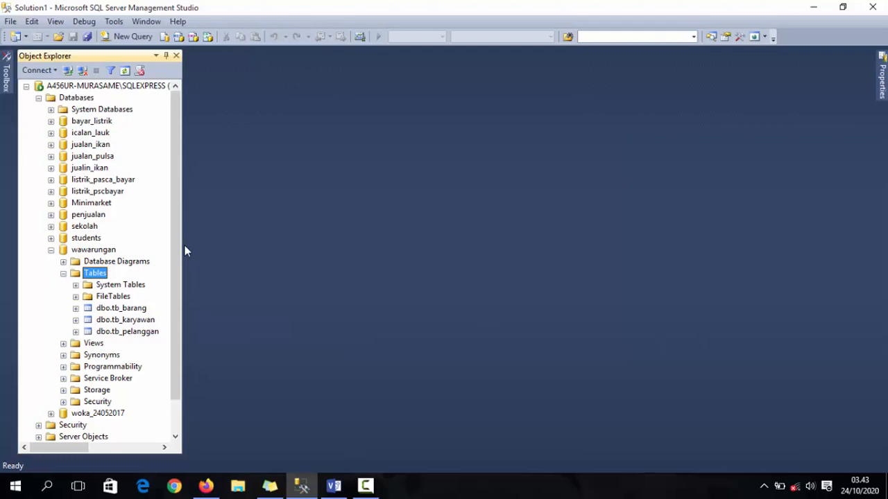
pyautogui.hotkey('shift', 'F10')
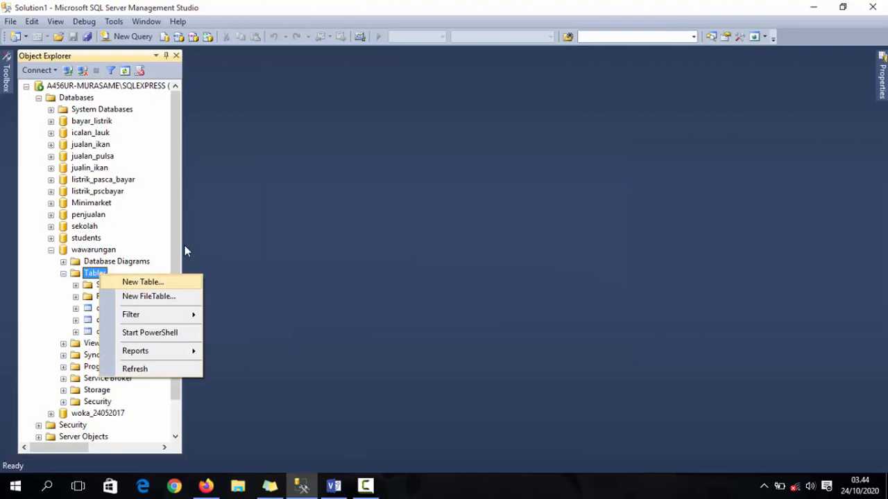
pyautogui.press('Escape')
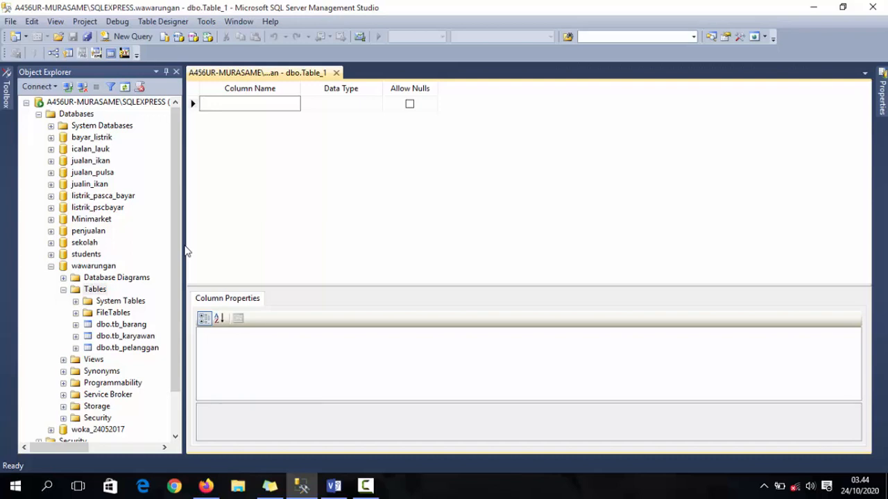
# Add a first column named no_transaksi with data type nvarchar(10).
pyautogui.write('no_')
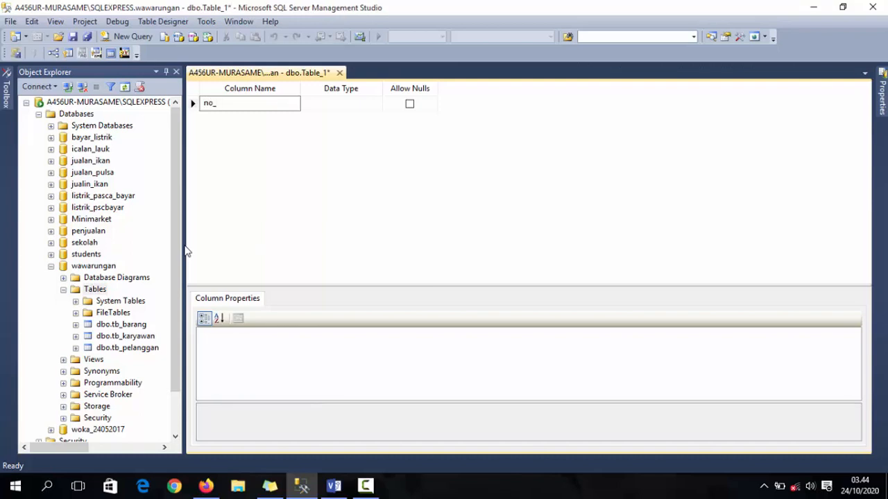
pyautogui.write('transaksi')
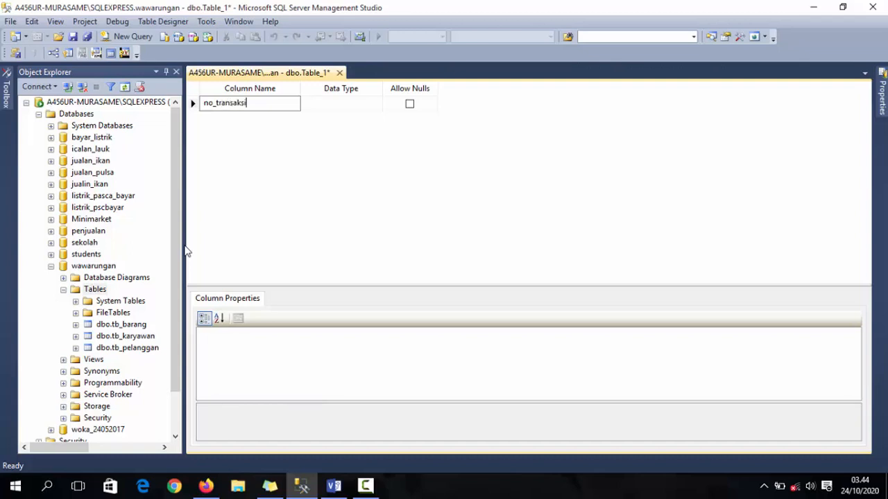
pyautogui.press('Tab')
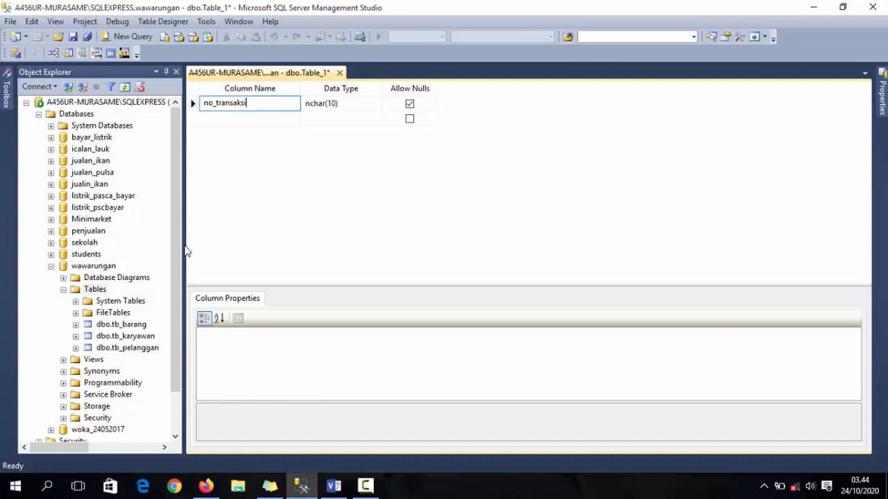
pyautogui.write('nvar')
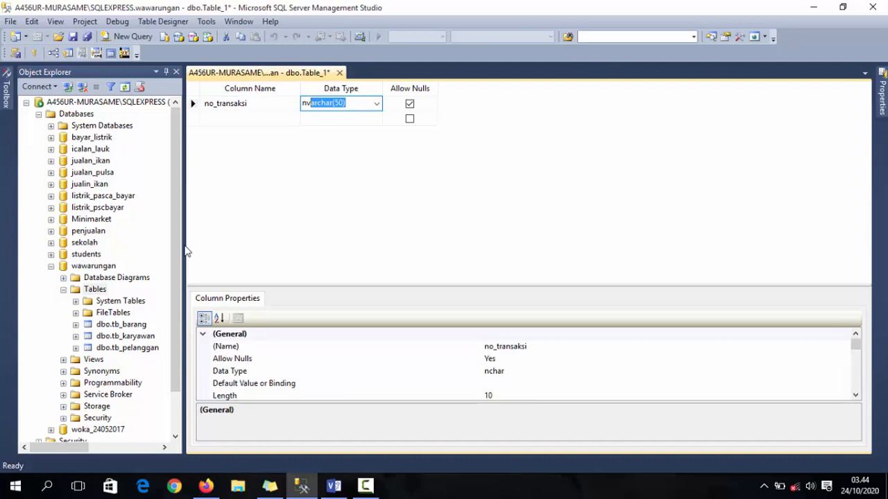
pyautogui.press('Return')
pyautogui.press('Left')
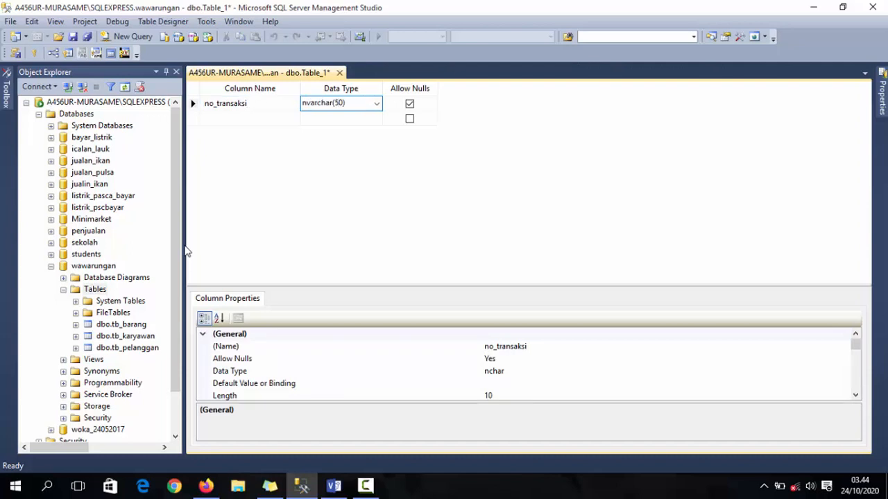
pyautogui.press('BackSpace')
pyautogui.write('1')
pyautogui.press('Tab')
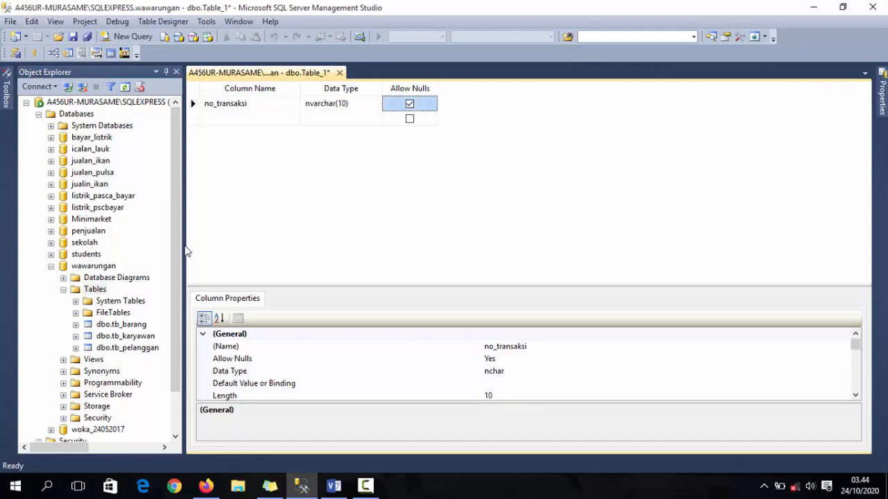
# Set the no_transaksi column as the table's primary key.
pyautogui.press('Tab')
pyautogui.press('Up')
pyautogui.hotkey('shift', 'F10')
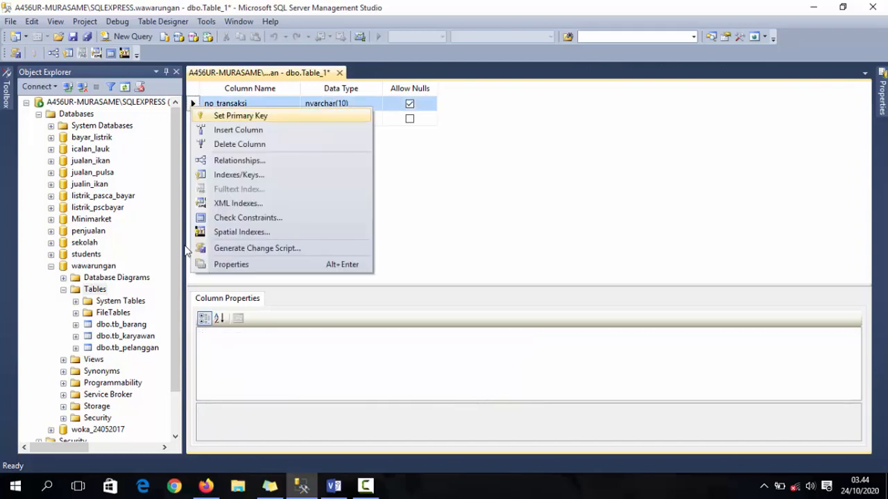
pyautogui.press('Return')
# Add a tanggal_transaksi column with data type datetime, leaving nulls allowed.
pyautogui.press('Down')
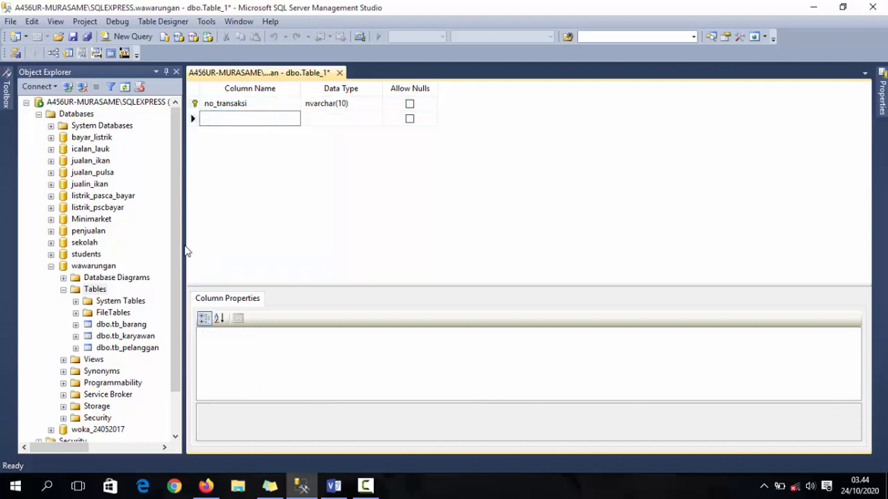
pyautogui.write('tanggal_transaksi')
pyautogui.press('Tab')
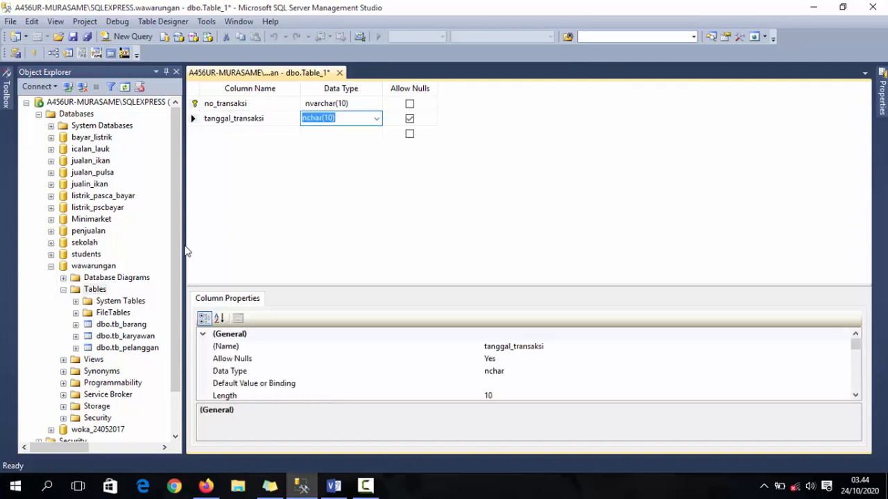
pyautogui.hotkey('alt', 'Down')
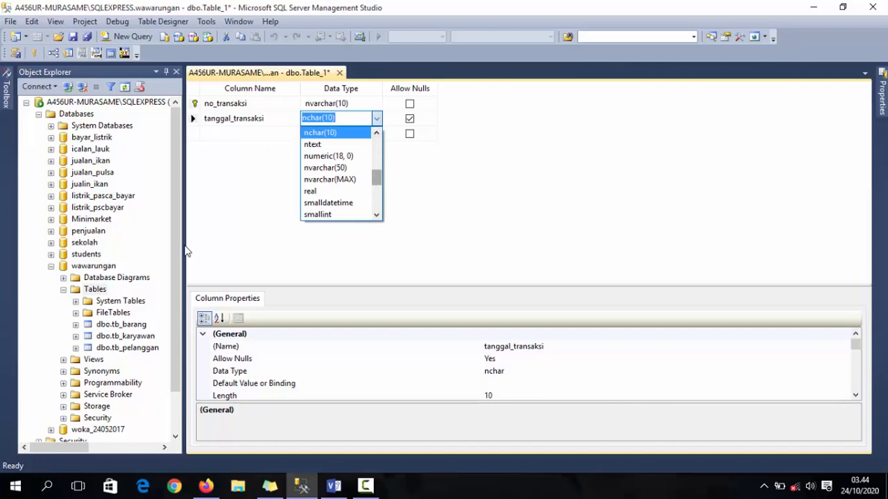
pyautogui.scroll(-3, 186, 251)
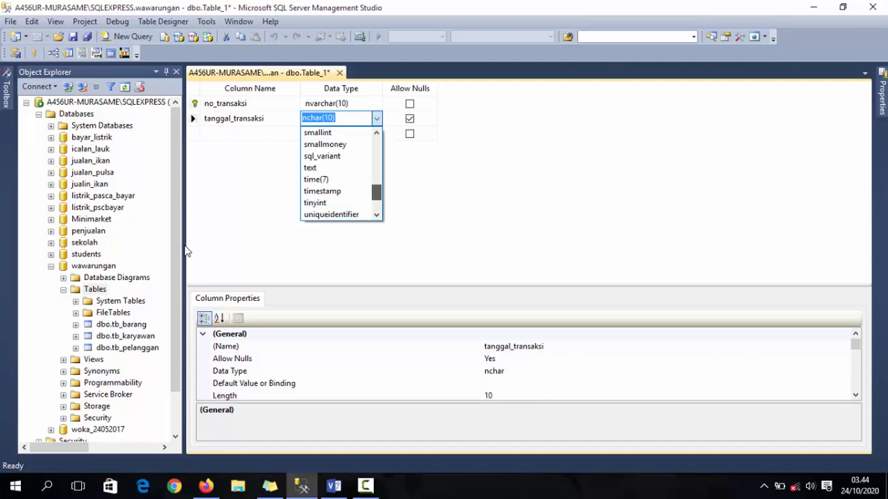
pyautogui.scroll(1, 185, 251)
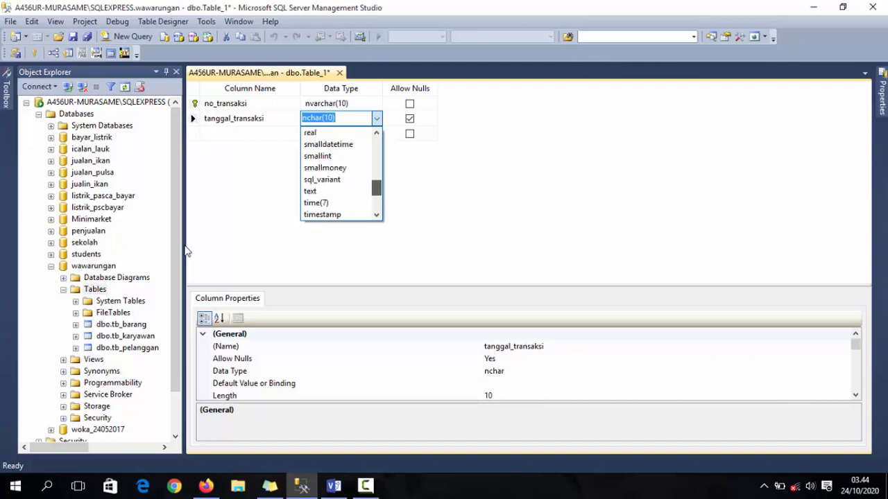
pyautogui.scroll(-2, 186, 251)
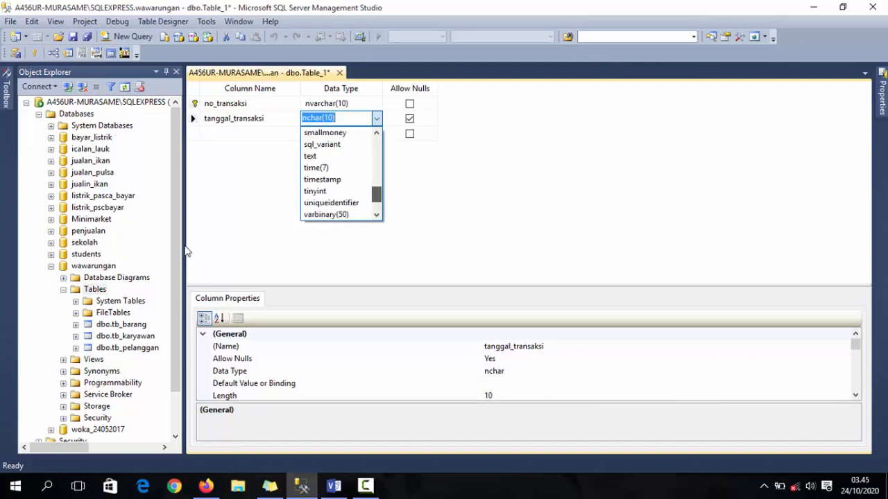
pyautogui.scroll(-3, 186, 251)
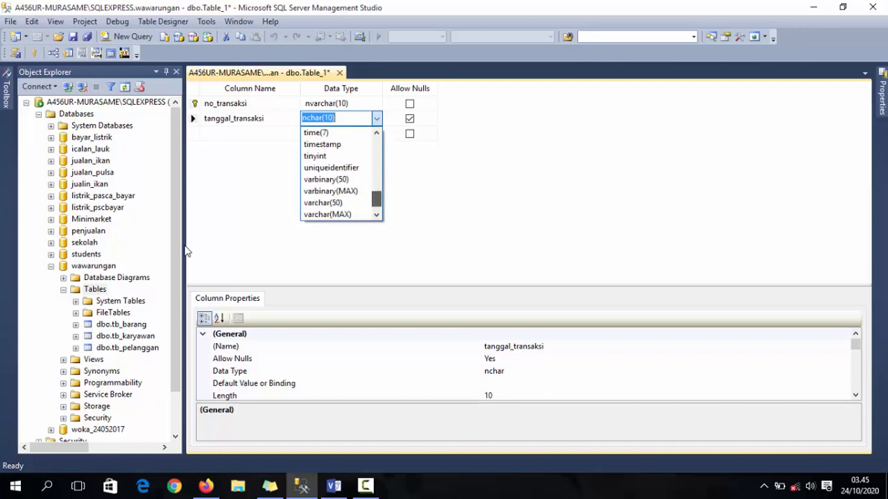
pyautogui.scroll(5, 186, 251)
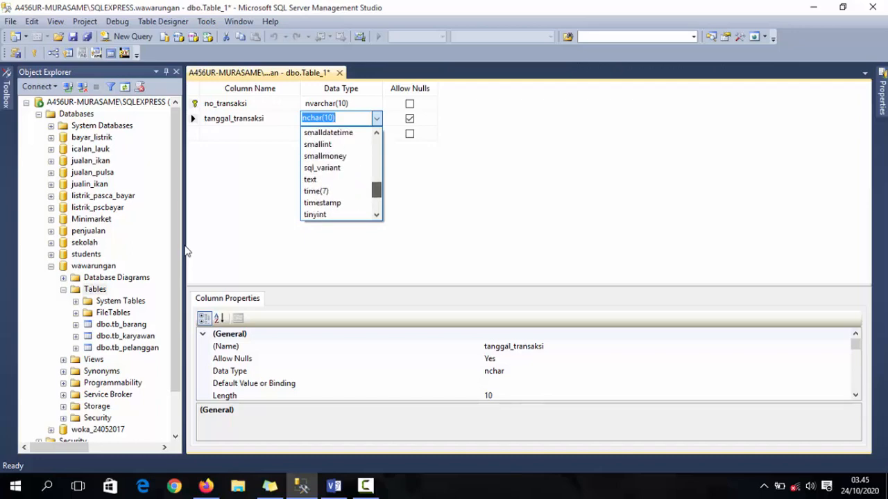
pyautogui.scroll(5, 186, 252)
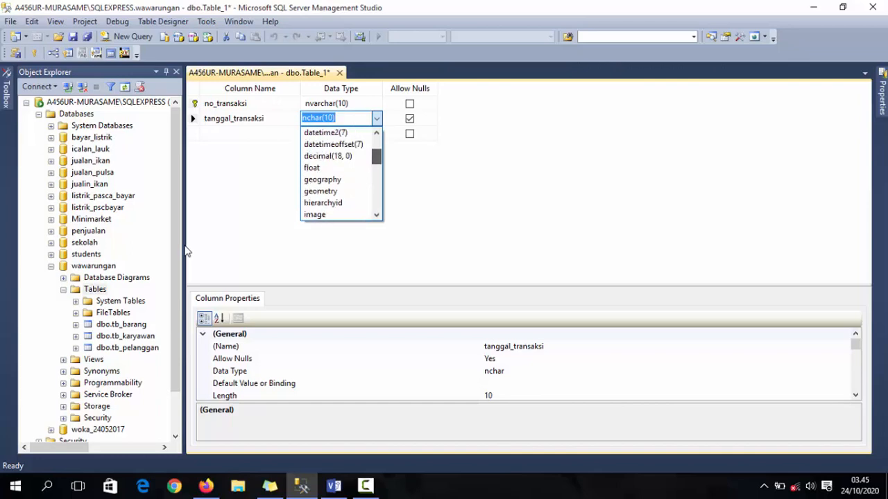
pyautogui.scroll(2, 186, 251)
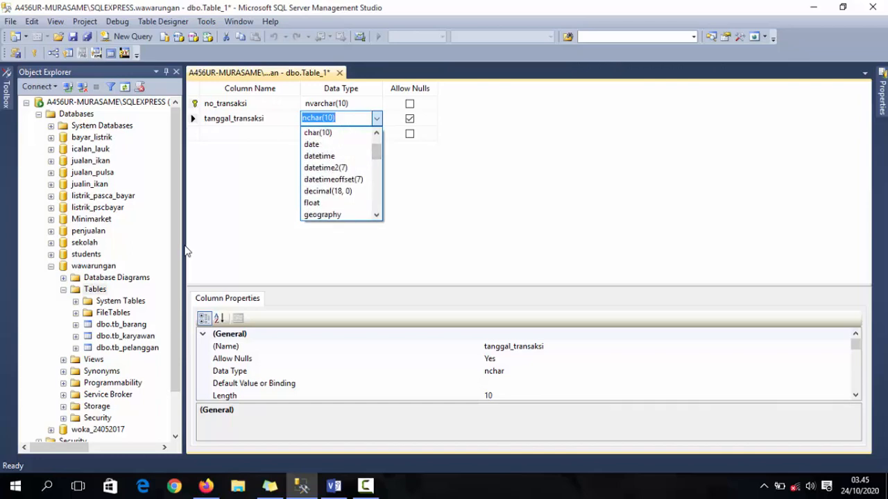
pyautogui.press('Return')
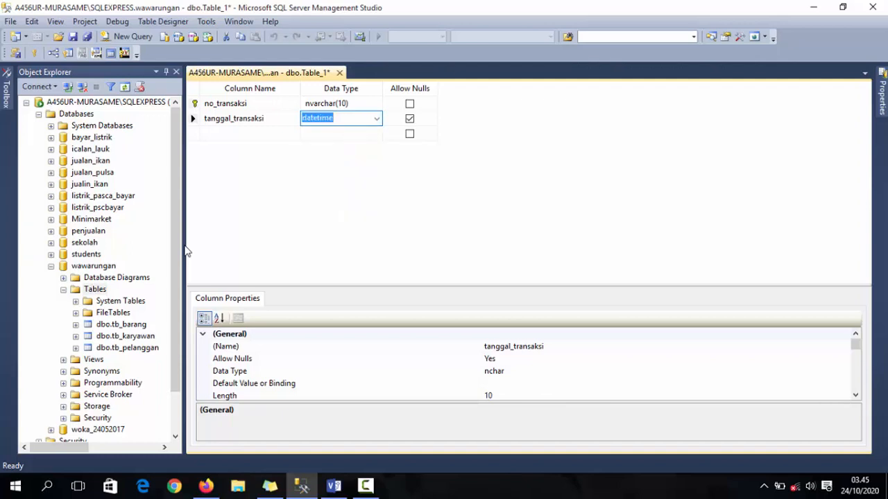
pyautogui.press('Tab')
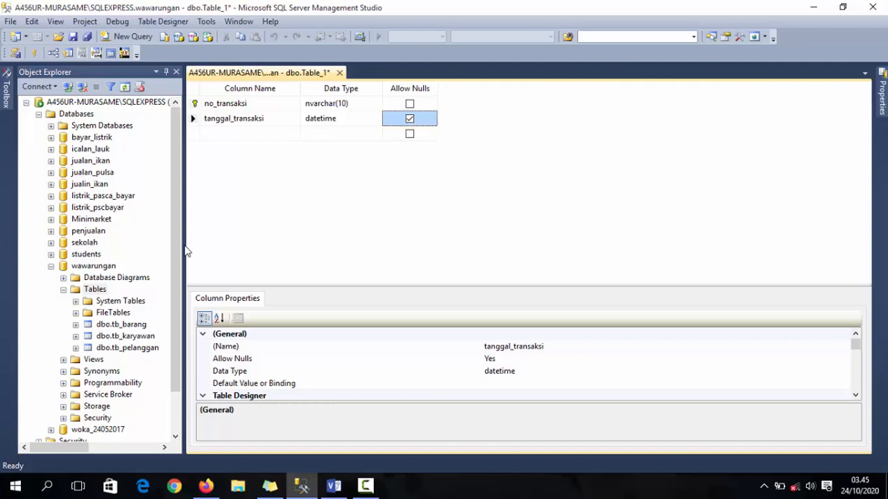
pyautogui.press('Tab')
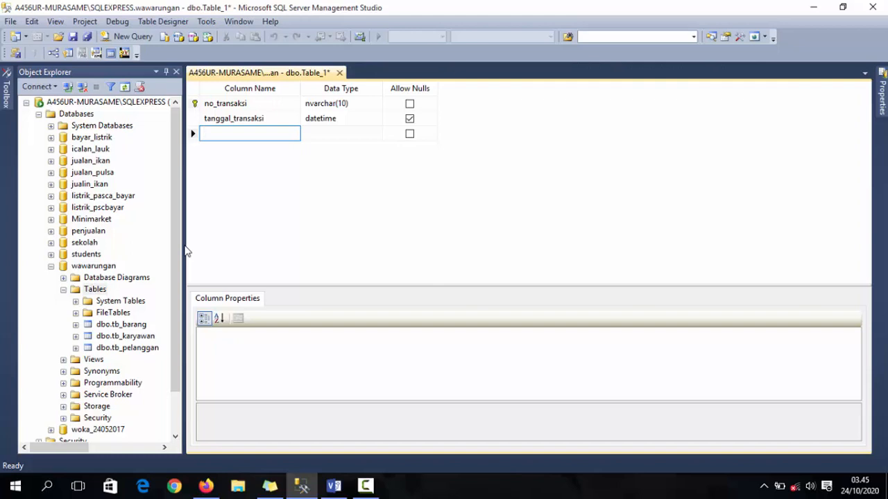
# Add an id_karyawan column with data type nvarchar(5), leaving nulls allowed.
pyautogui.write('id_karyawan')
pyautogui.press('Tab')
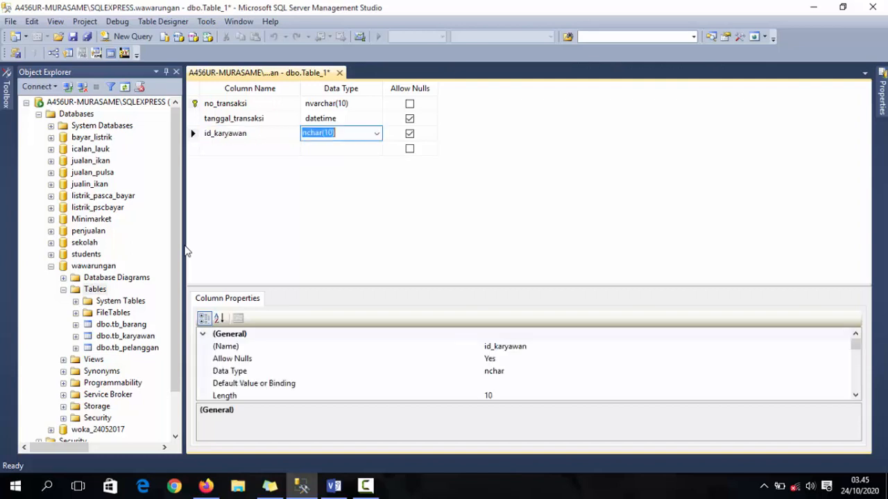
pyautogui.write('nvarchar(50)')
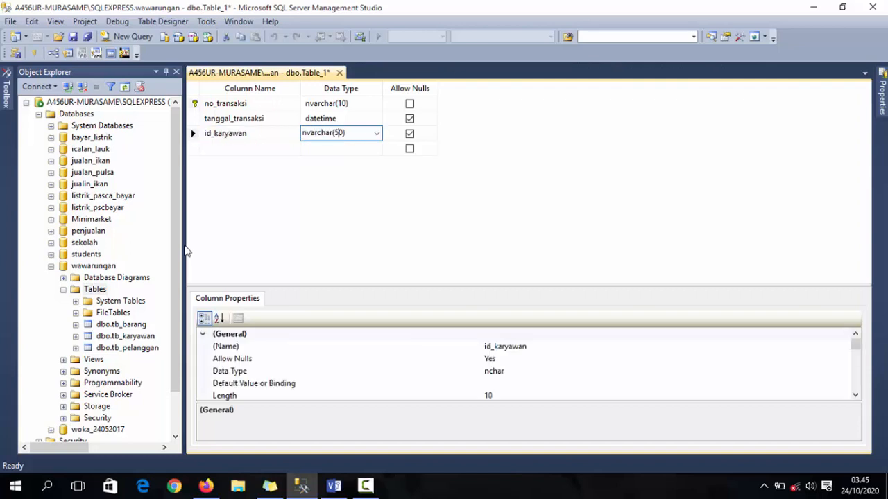
pyautogui.press('Left')
pyautogui.press('BackSpace')
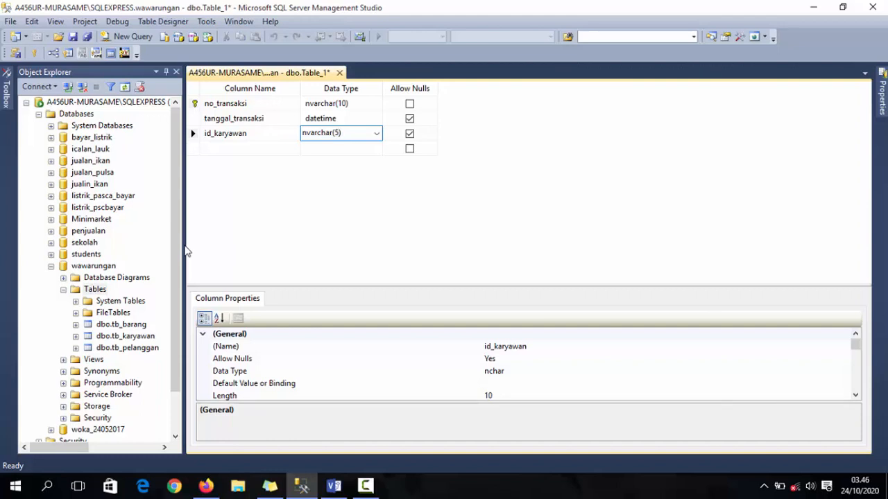
pyautogui.press('Tab')
pyautogui.press('Tab')
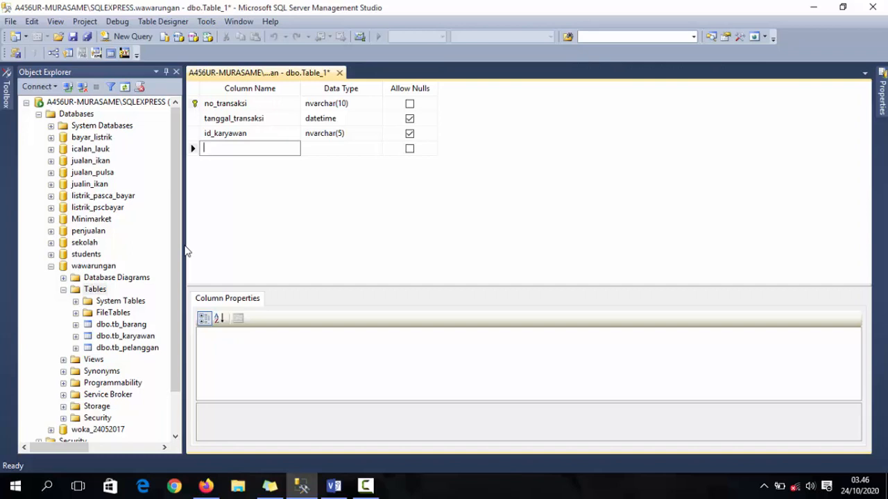
# Add a jenis_pelanggan column with data type nvarchar(5), leaving nulls allowed.
pyautogui.write('jenis_pelanggan')
pyautogui.press('Tab')
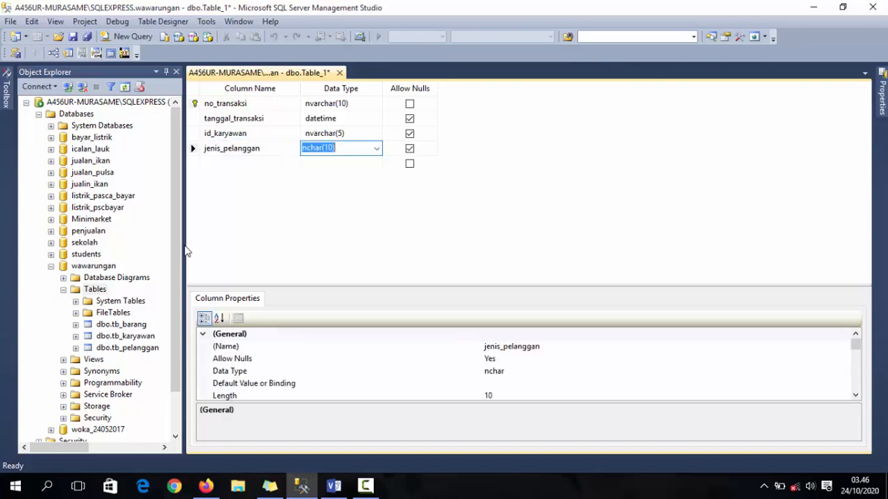
pyautogui.write('nvar')
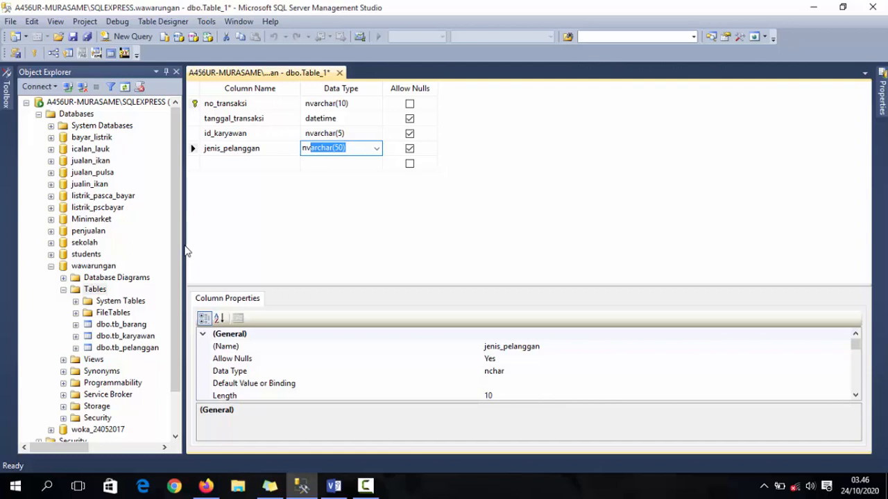
pyautogui.press('Right')
pyautogui.press('Right')
pyautogui.press('Right')
pyautogui.press('Right')
pyautogui.press('Right')
pyautogui.press('Right')
pyautogui.press('Right')
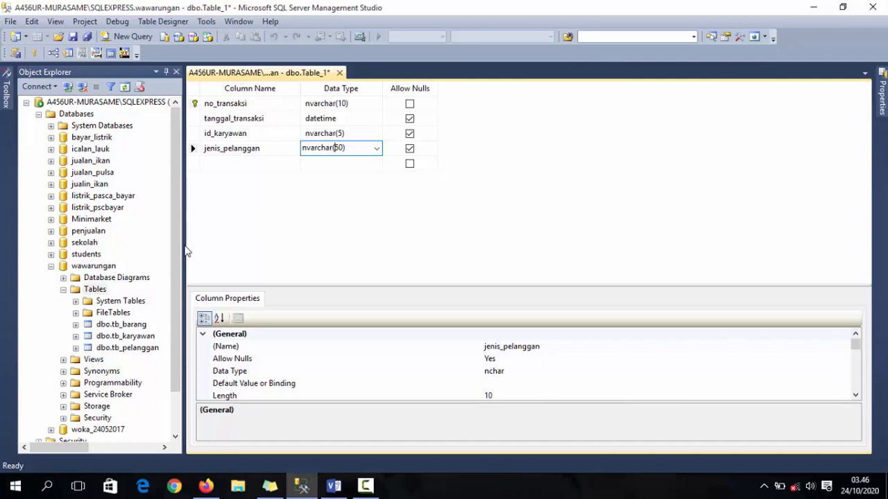
pyautogui.press('Delete')
pyautogui.press('Delete')
pyautogui.write('10')
pyautogui.press('BackSpace')
pyautogui.press('BackSpace')
pyautogui.write('5')
pyautogui.press('Tab')
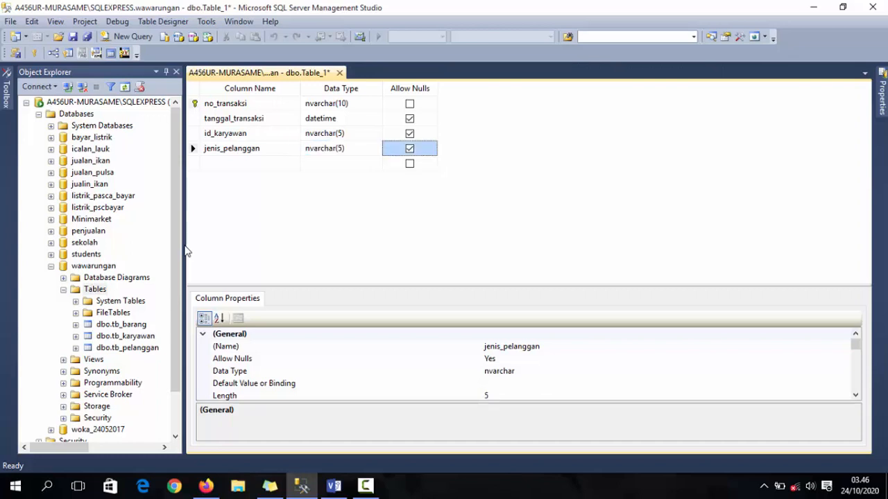
pyautogui.press('Tab')
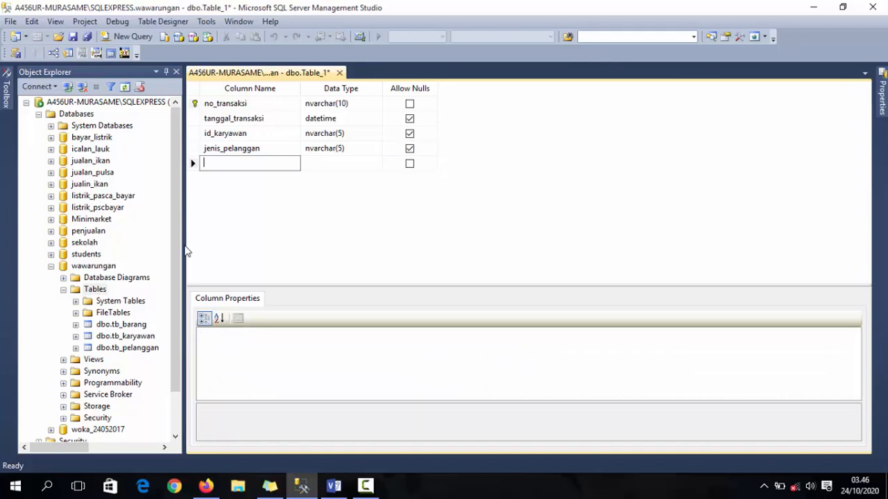
# Add an id_pelanggan column with data type nvarchar(5), leaving nulls allowed.
pyautogui.write('id_pelanggan')
pyautogui.press('Tab')
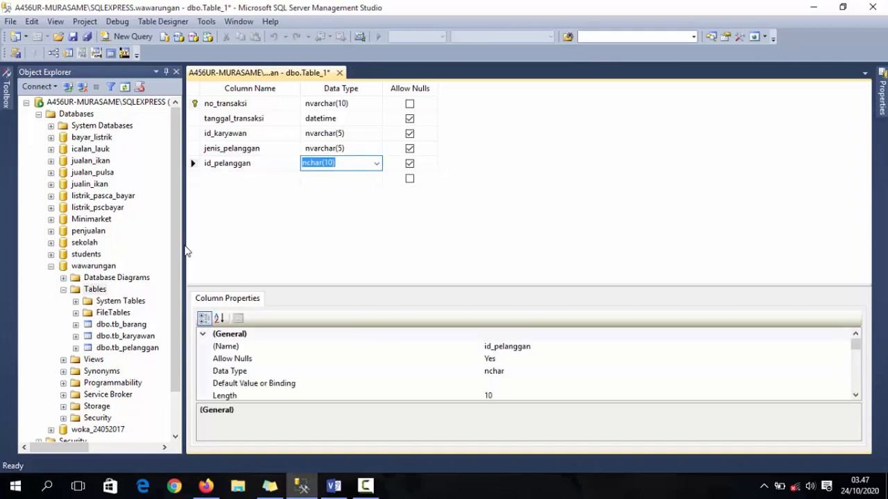
pyautogui.write('nv')
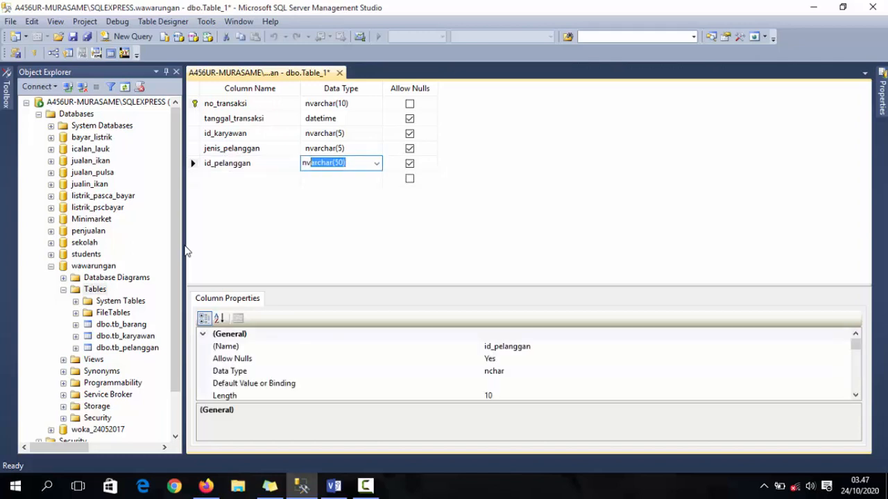
pyautogui.write('archar(50')
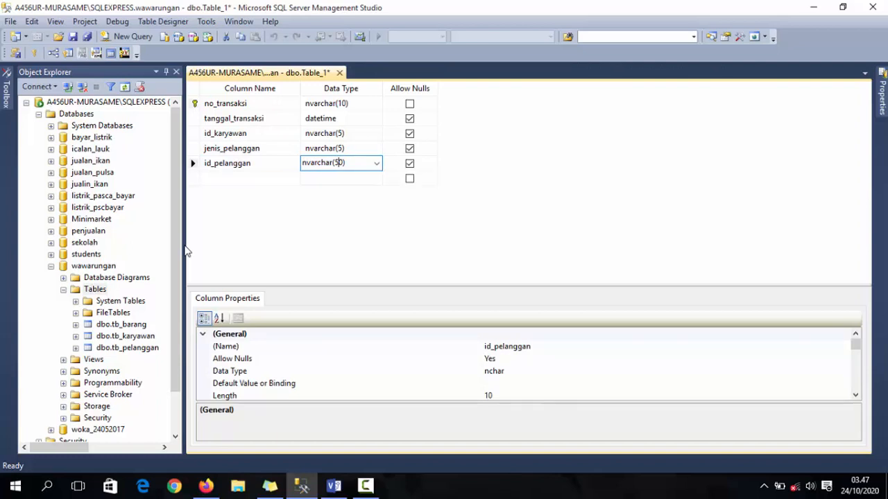
pyautogui.press('Delete')
pyautogui.press('Tab')
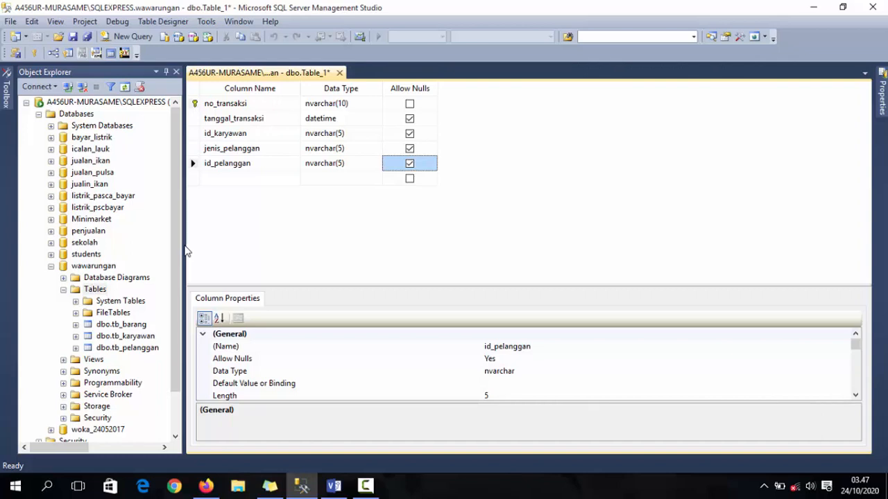
pyautogui.press('Tab')
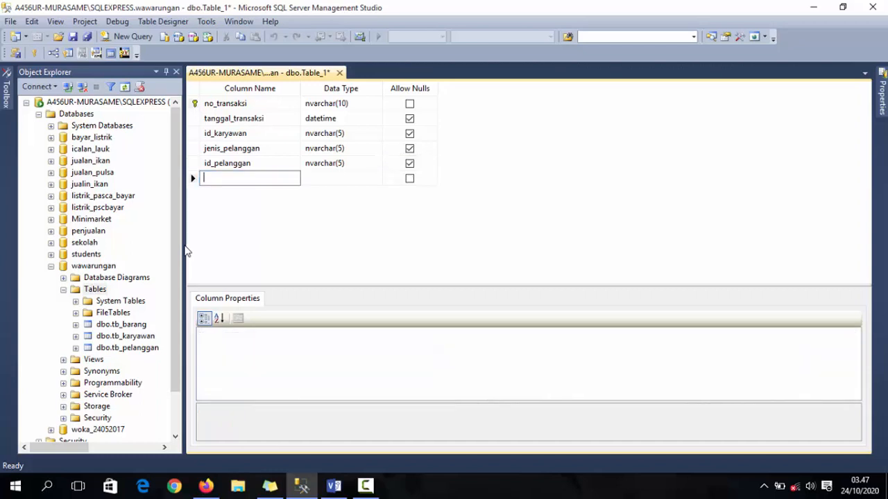
# Add a gtotal column with data type int, leaving nulls allowed.
pyautogui.write('gtotal')
pyautogui.press('Tab')
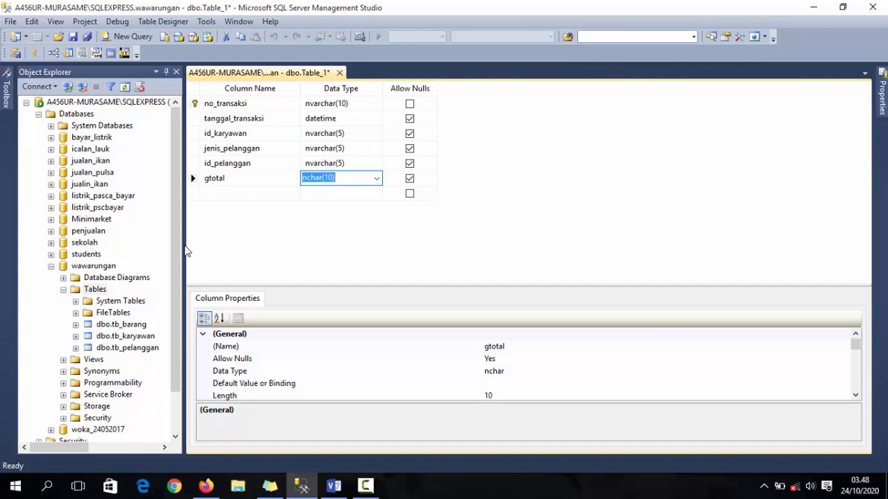
pyautogui.write('nvar')
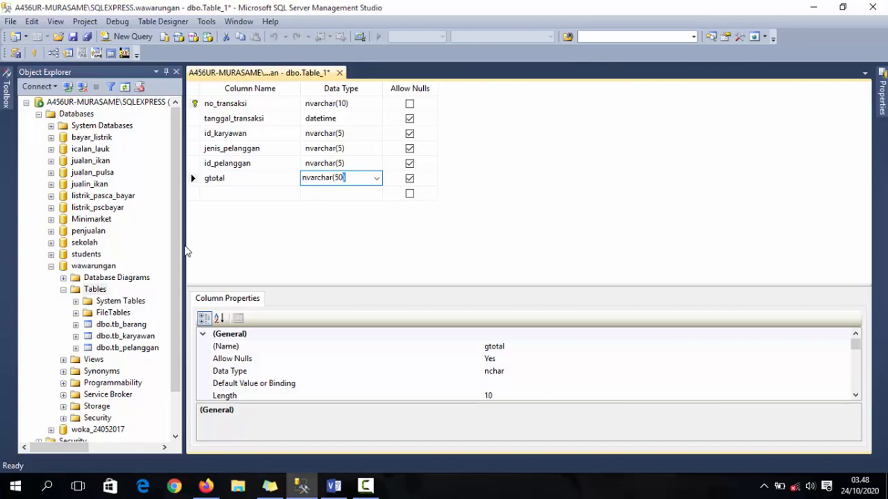
pyautogui.press('BackSpace')
pyautogui.press('BackSpace')
pyautogui.press('BackSpace')
pyautogui.write('int')
pyautogui.press('Tab')
pyautogui.press('Tab')
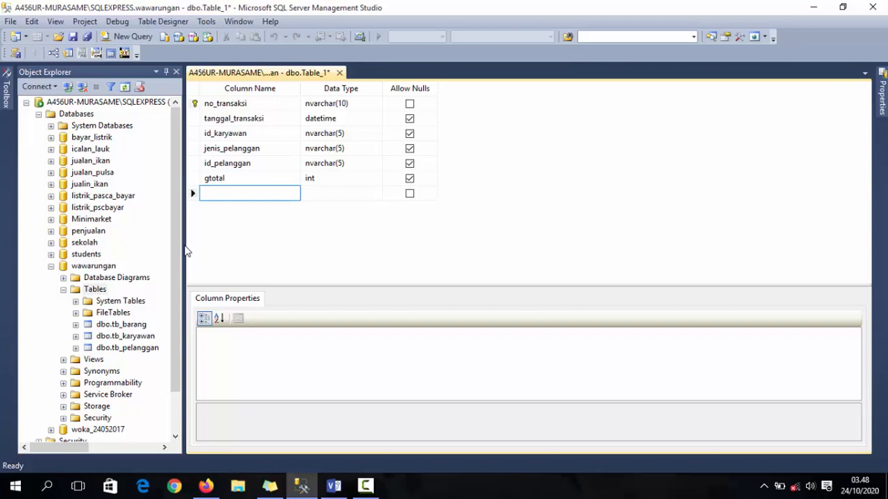
# Save the table under the name tb_header_jual.
pyautogui.hotkey('ctrl', 's')
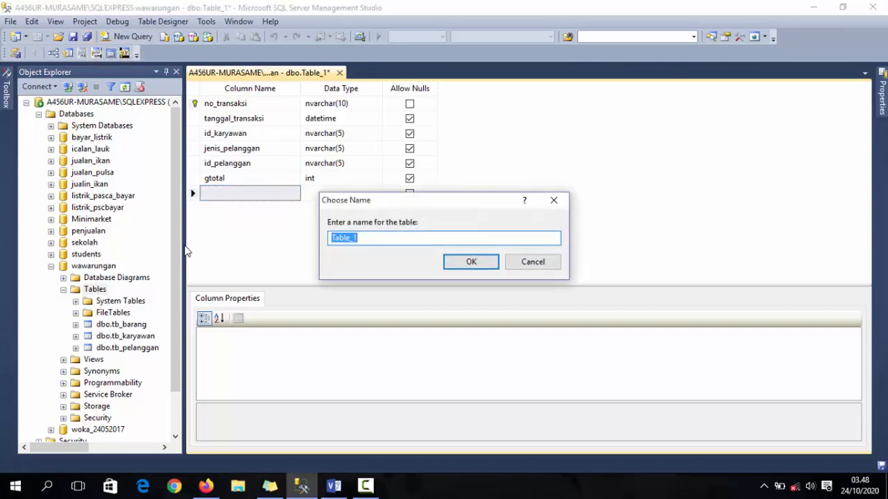
pyautogui.write('tb_header_jual')
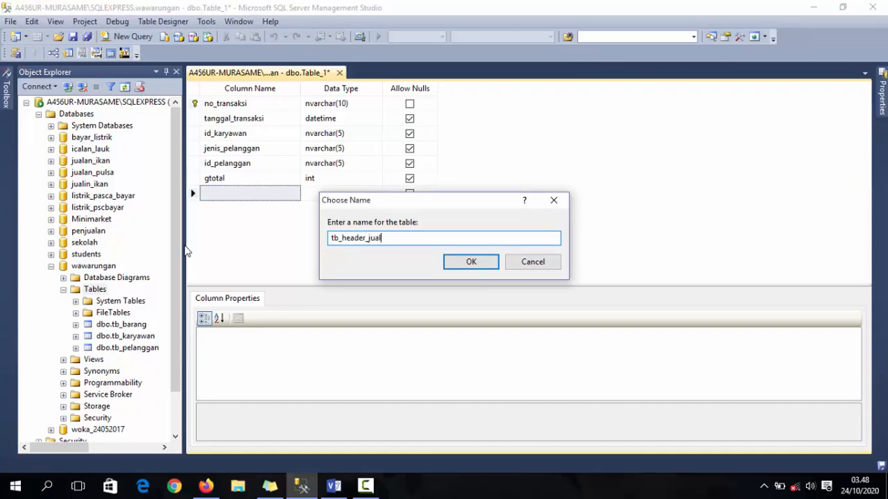
pyautogui.press('Return')
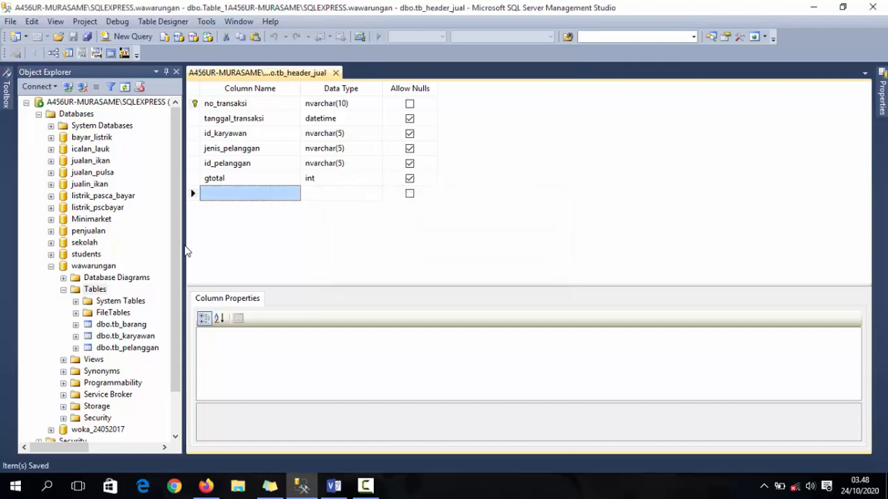
# Start designing another new table in the wawarungan database.
pyautogui.press('F8')
pyautogui.hotkey('shift', 'F10')
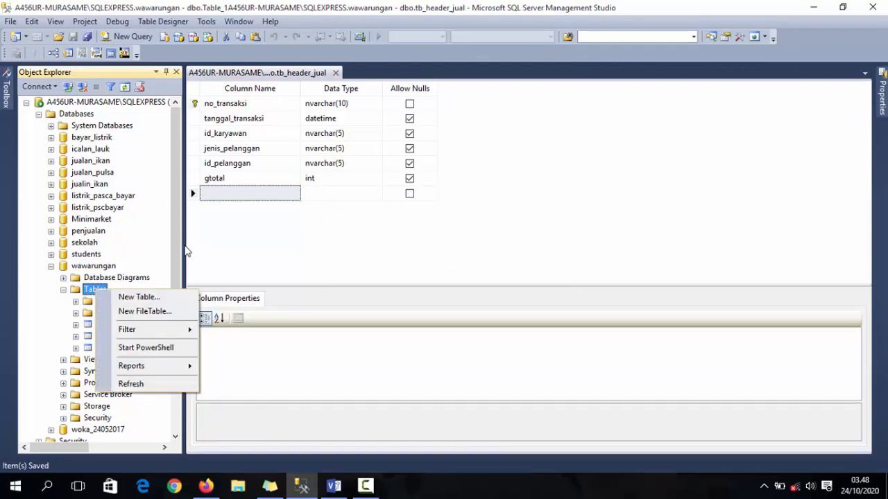
pyautogui.press('n')
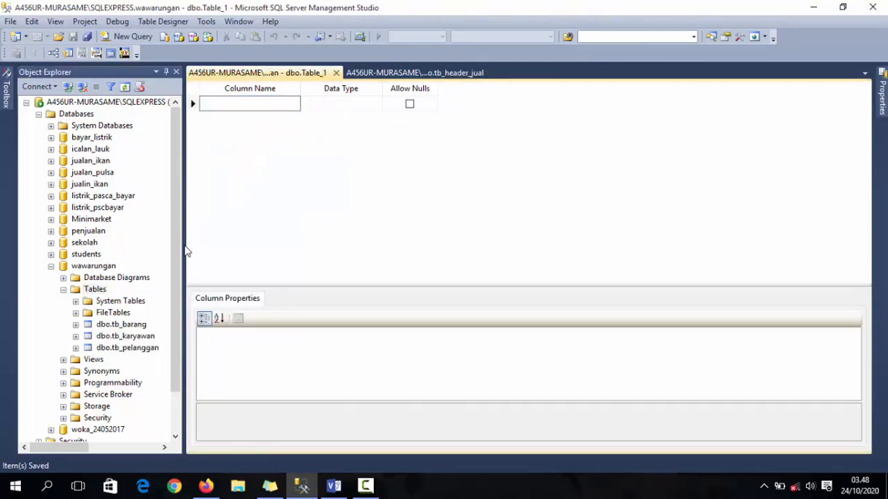
# Add a no_urut column with data type int as the new table's first column.
pyautogui.write('no')
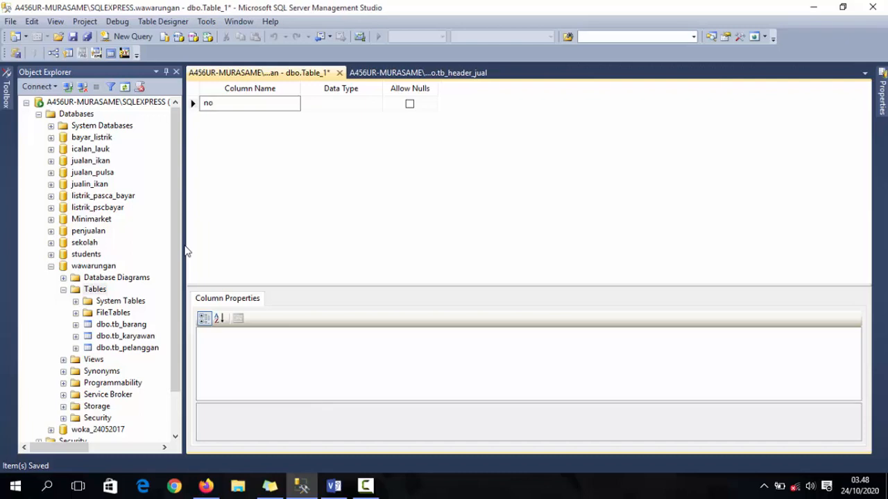
pyautogui.write('_')
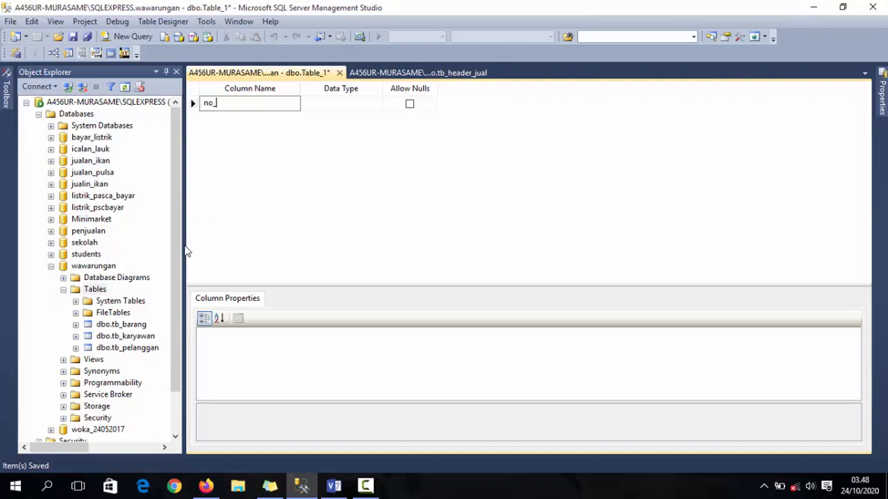
pyautogui.write('urut')
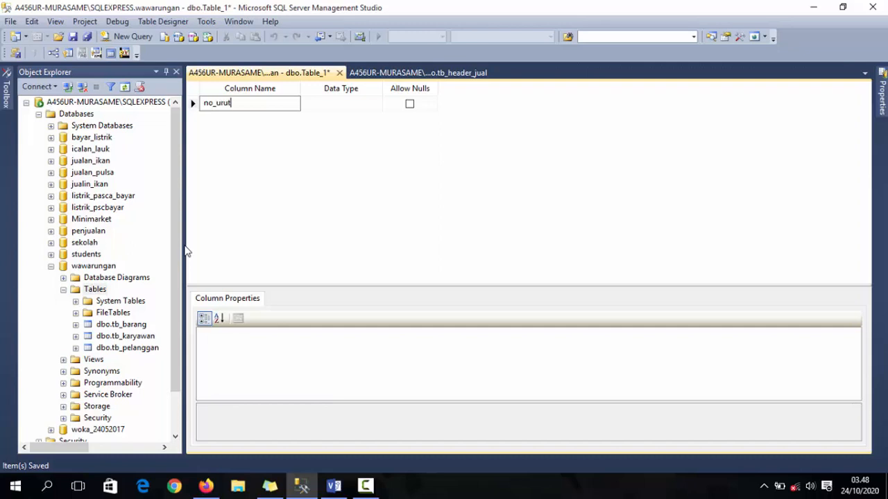
pyautogui.press('Tab')
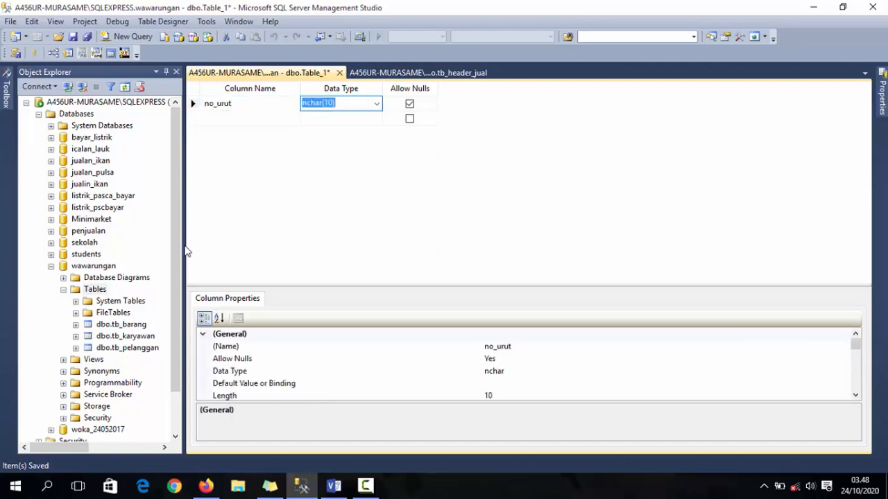
pyautogui.write('int')
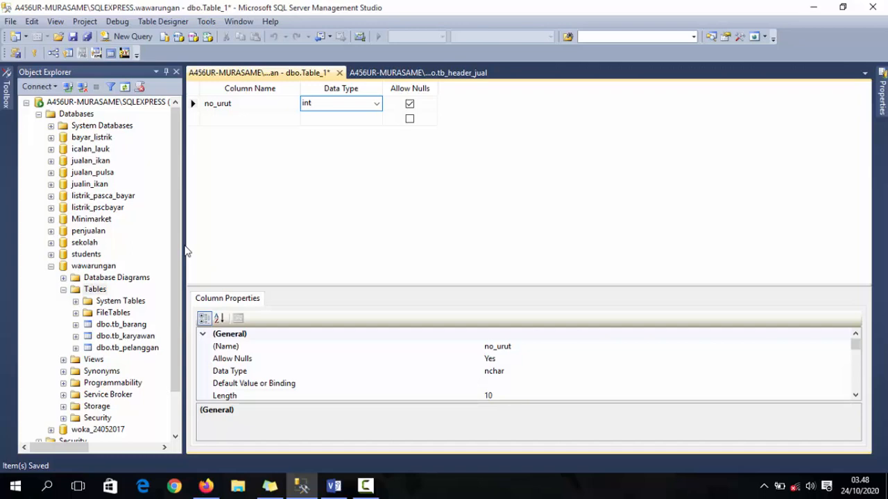
pyautogui.press('Tab')
pyautogui.press('Tab')
# Set the no_urut column as the new table's primary key.
pyautogui.press('Up')
pyautogui.press('Left')
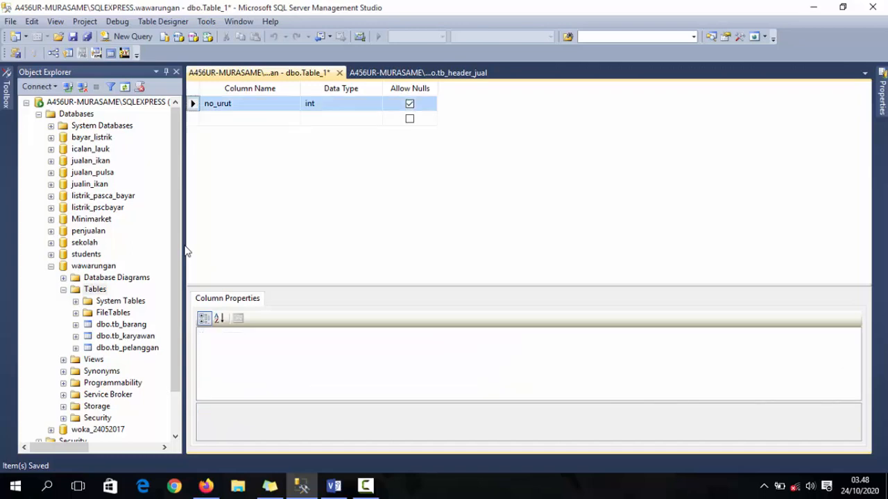
pyautogui.hotkey('shift', 'F10')
pyautogui.press('Down')
pyautogui.press('Return')
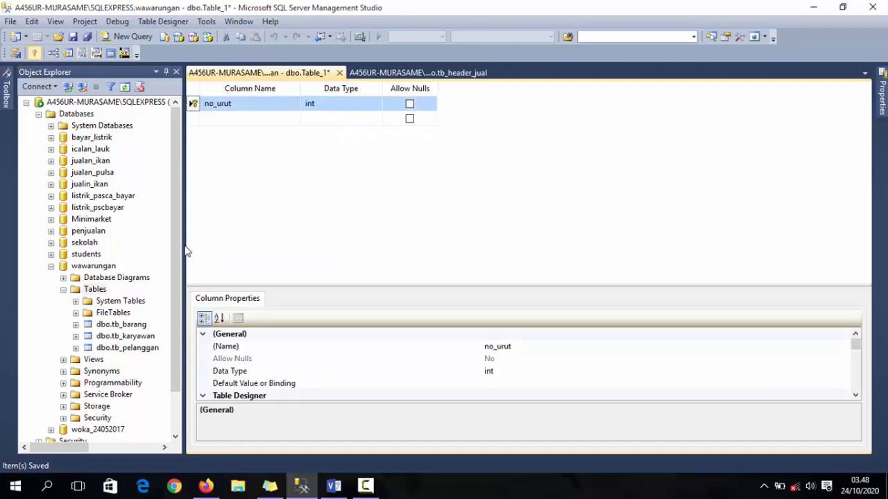
pyautogui.press('Down')
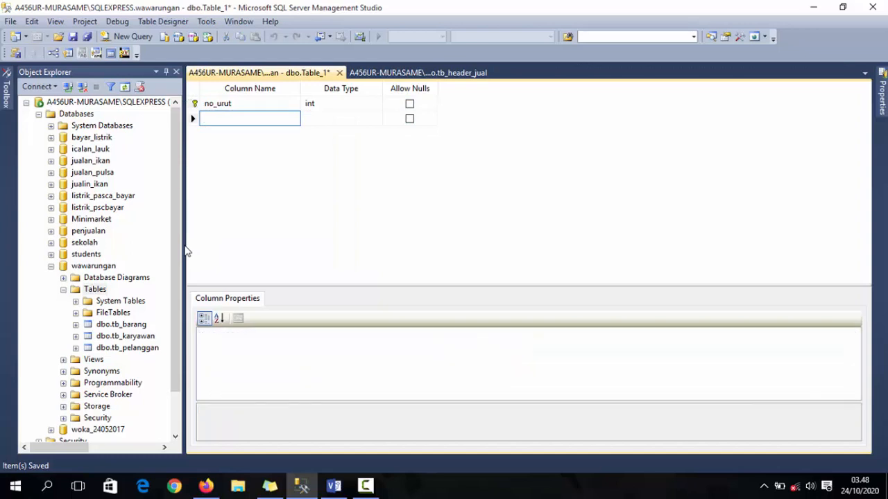
# Name the new table's second column no_transaksi, matching the key column in the tb_header_jual design.
pyautogui.hotkey('ctrl', 'Tab')
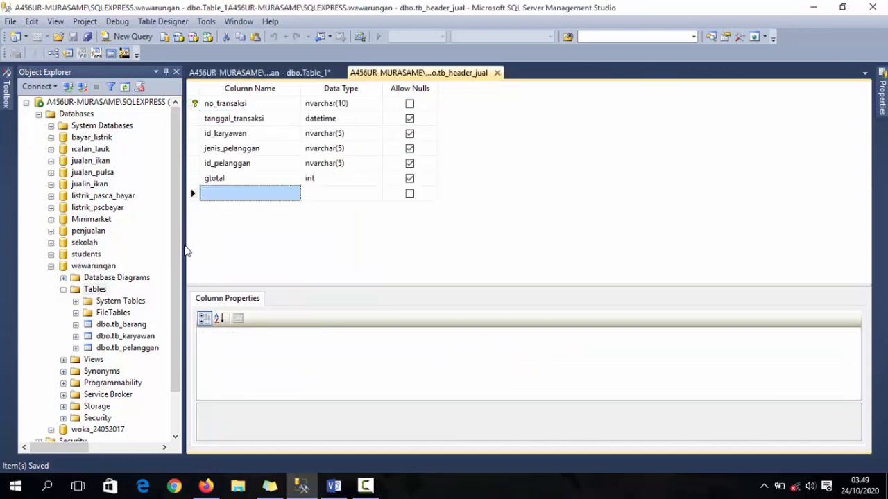
pyautogui.hotkey('ctrl', 'Tab')
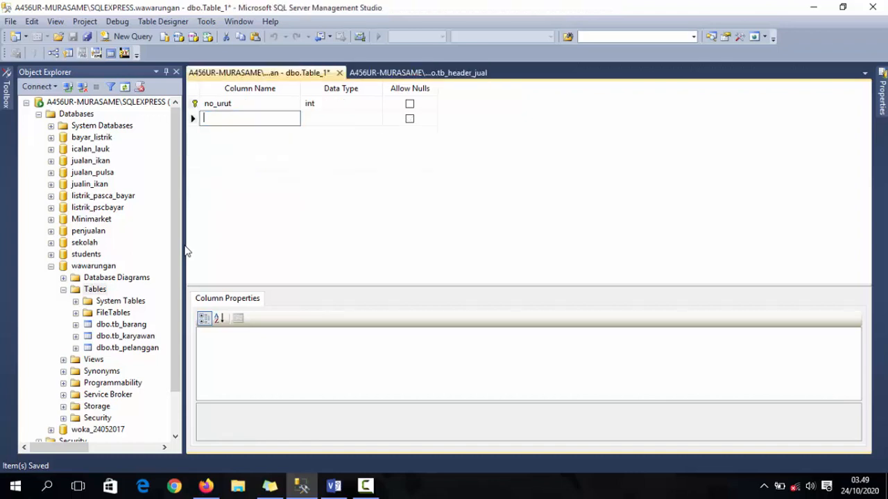
pyautogui.write('no_tra')
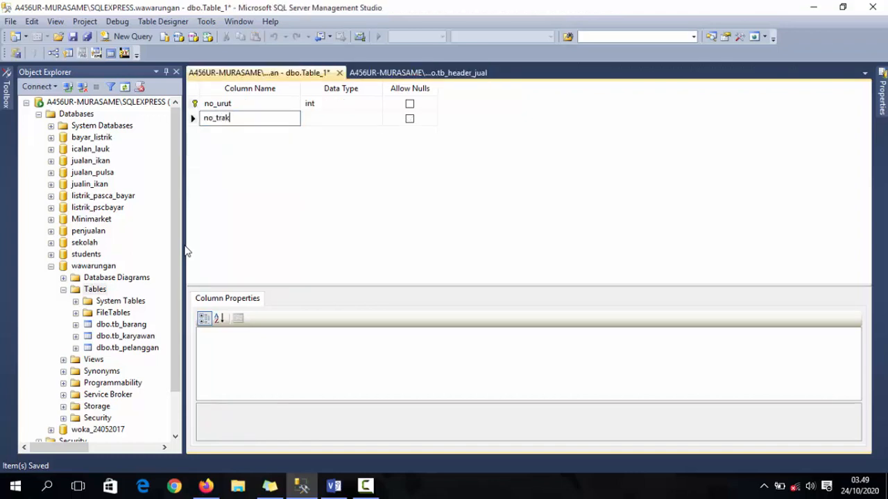
pyautogui.write('nsaksi')
pyautogui.hotkey('ctrl', 'Tab')
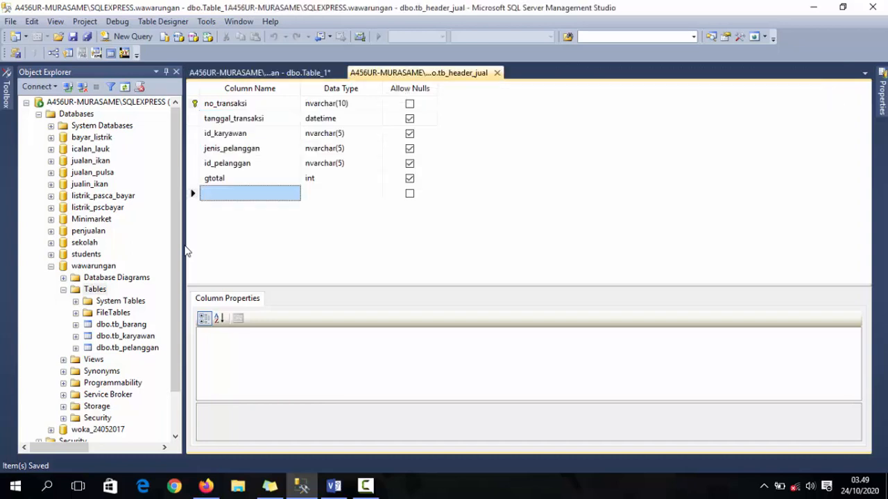
pyautogui.hotkey('ctrl', 'Home')
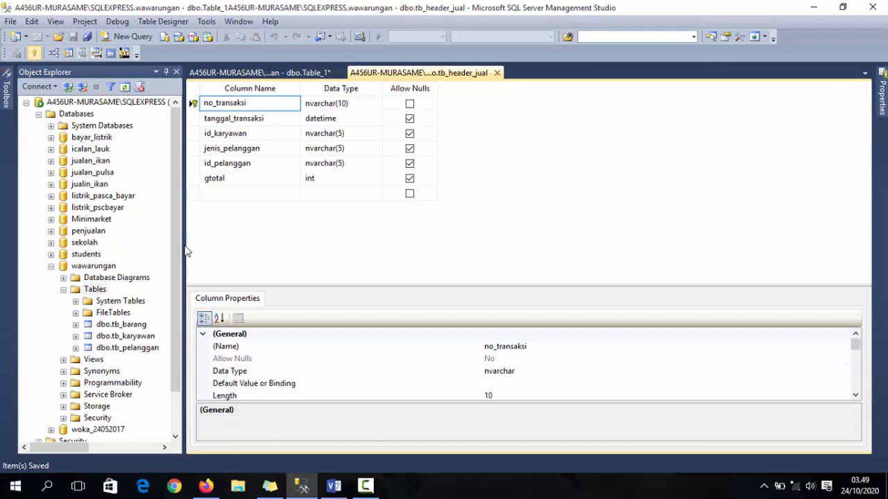
pyautogui.hotkey('ctrl', 'Tab')
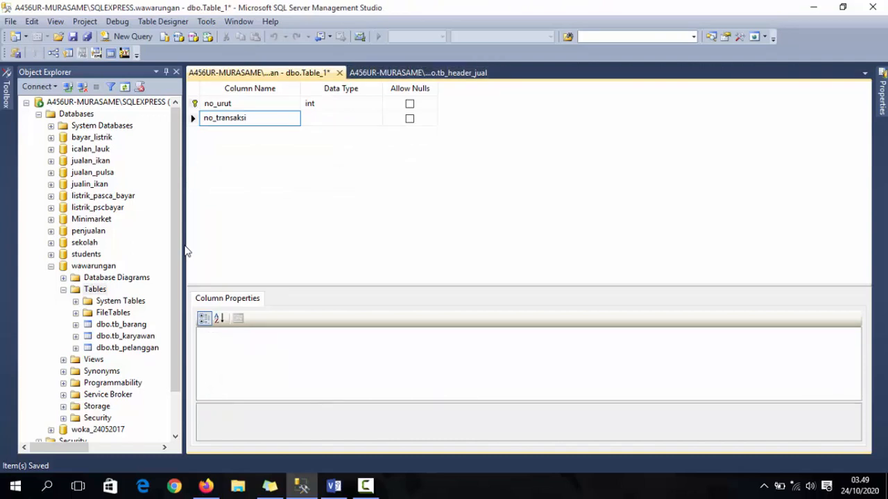
pyautogui.press('Home')
pyautogui.hotkey('shift', 'Right')
pyautogui.hotkey('shift', 'Right')
pyautogui.hotkey('shift', 'Right')
pyautogui.hotkey('shift', 'Right')
pyautogui.hotkey('shift', 'Right')
pyautogui.hotkey('shift', 'Right')
pyautogui.hotkey('shift', 'Right')
pyautogui.hotkey('shift', 'Right')
pyautogui.hotkey('shift', 'Right')
pyautogui.hotkey('shift', 'Right')
pyautogui.hotkey('shift', 'Right')
pyautogui.hotkey('shift', 'Right')
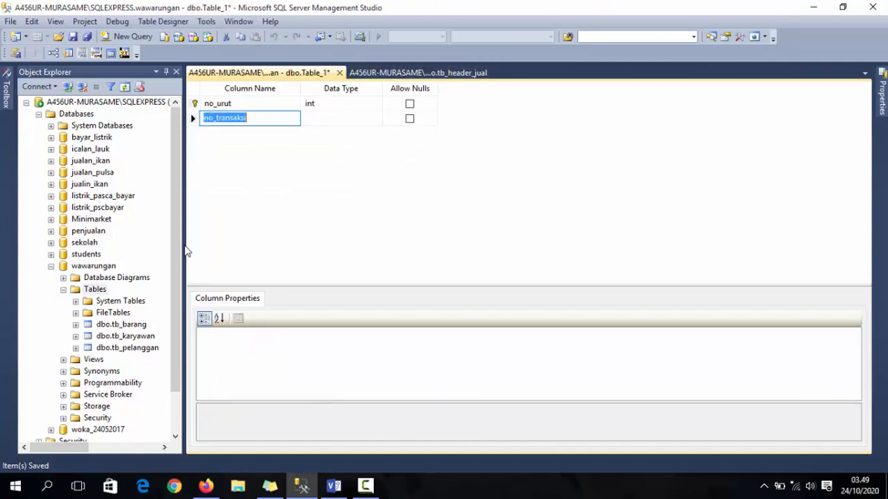
pyautogui.press('Right')
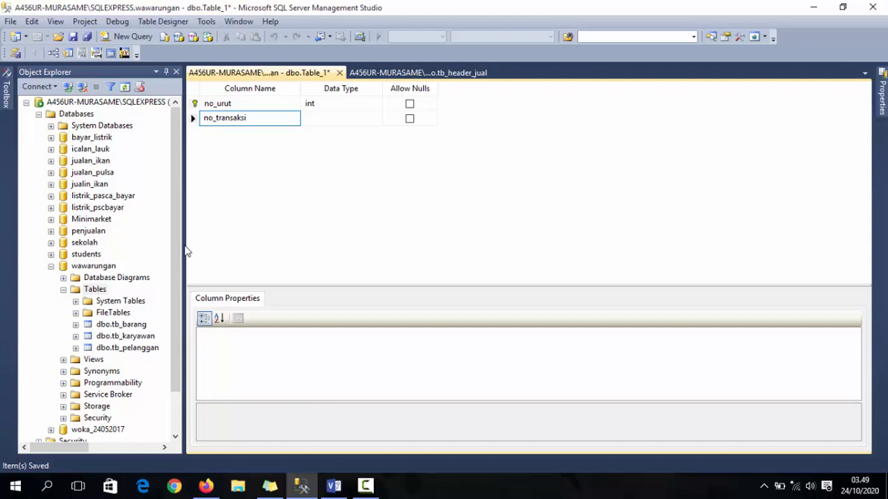
# Set the new table's no_transaksi data type to nvarchar(10), leaving nulls allowed, and compare it with the tb_header_jual design.
pyautogui.press('Up')
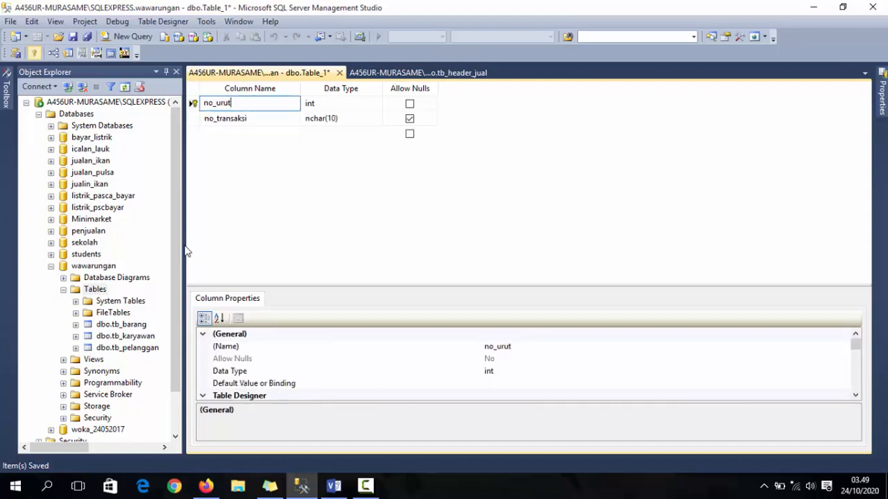
pyautogui.press('Down')
pyautogui.press('Tab')
pyautogui.write('nv')
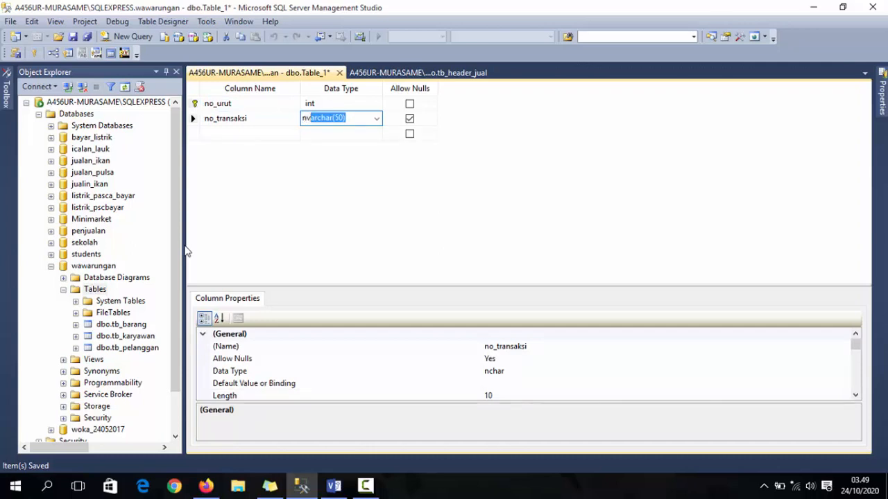
pyautogui.press('Right')
pyautogui.press('Right')
pyautogui.press('Right')
pyautogui.press('Right')
pyautogui.press('Right')
pyautogui.press('Right')
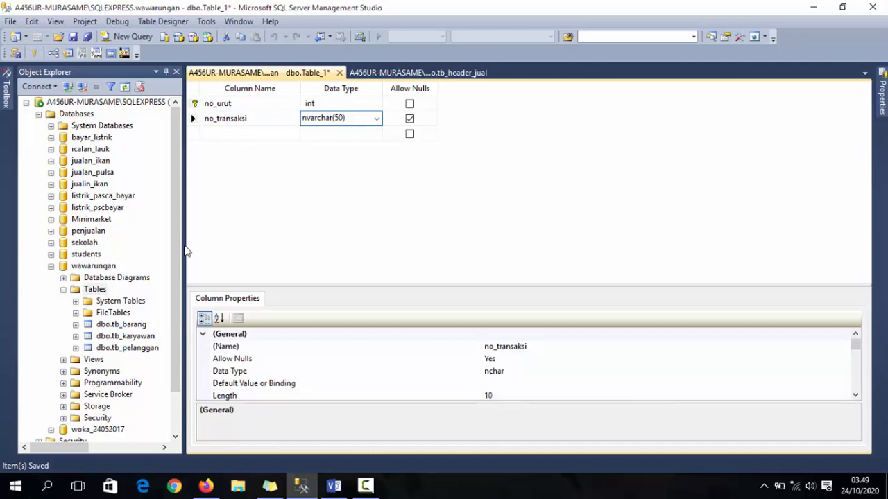
pyautogui.press('Right')
pyautogui.press('Delete')
pyautogui.write('1')
pyautogui.press('Down')
pyautogui.hotkey('ctrl', 'Tab')
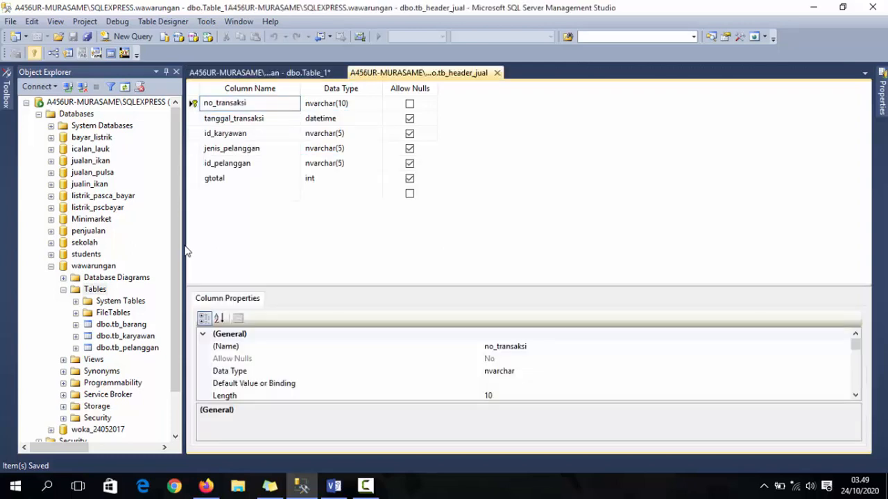
pyautogui.hotkey('ctrl', 'Tab')
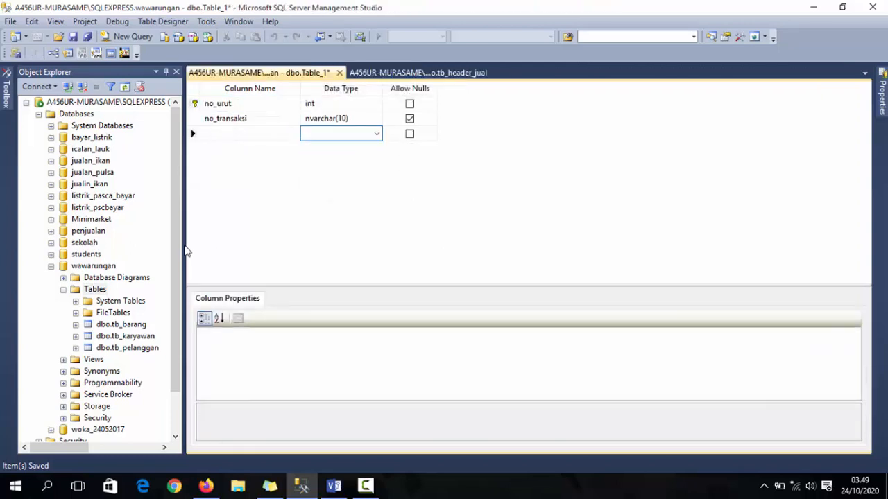
pyautogui.hotkey('shift', 'Tab')
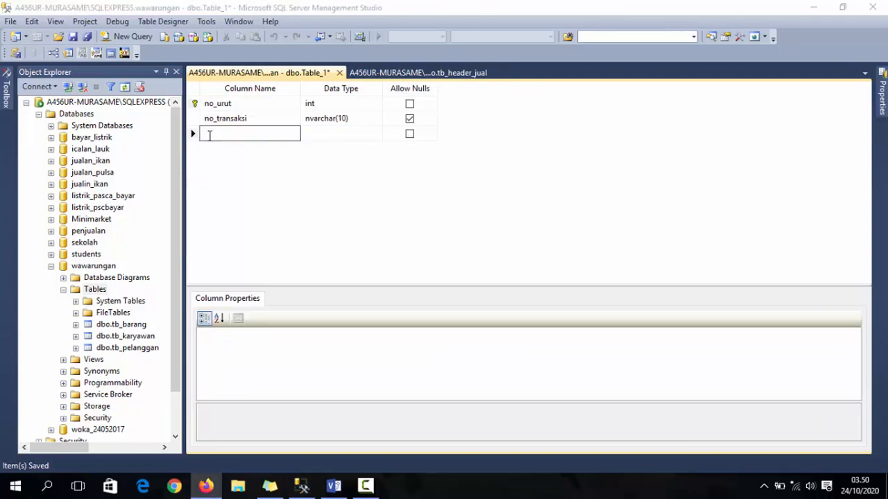
# Name the new table's third column id_barang.
pyautogui.click(245, 134)
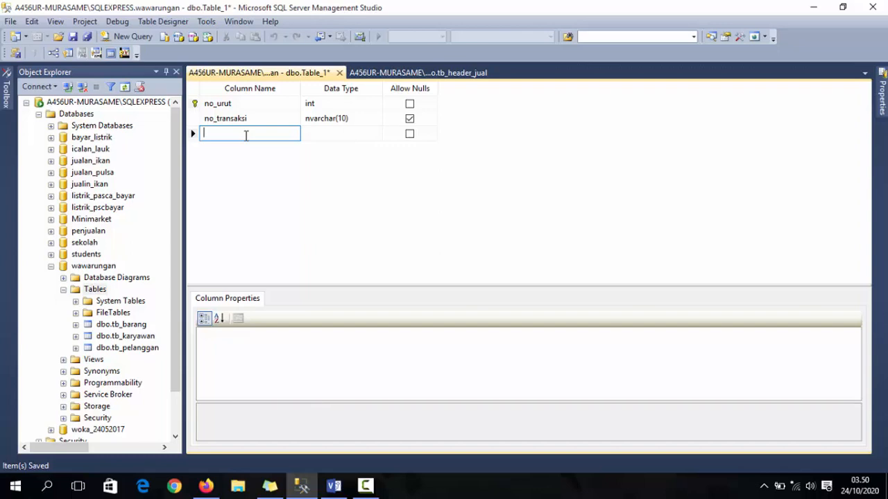
pyautogui.write('id_')
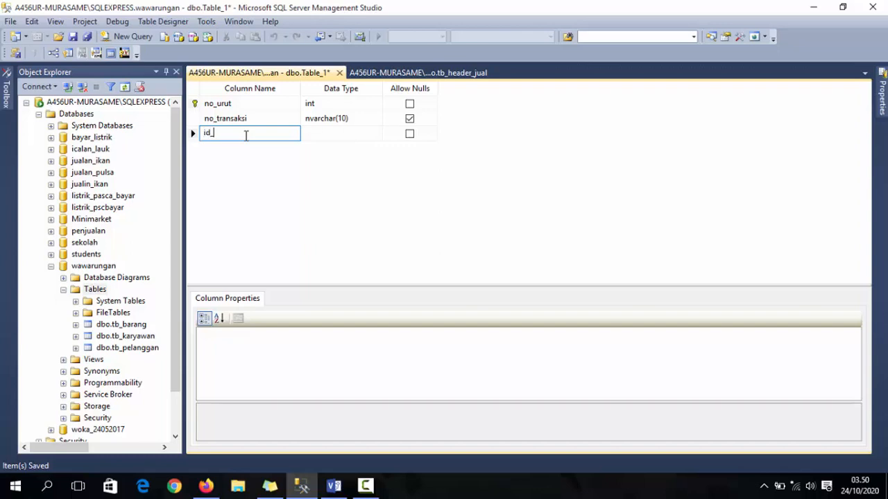
pyautogui.write('barang')
pyautogui.press('Tab')
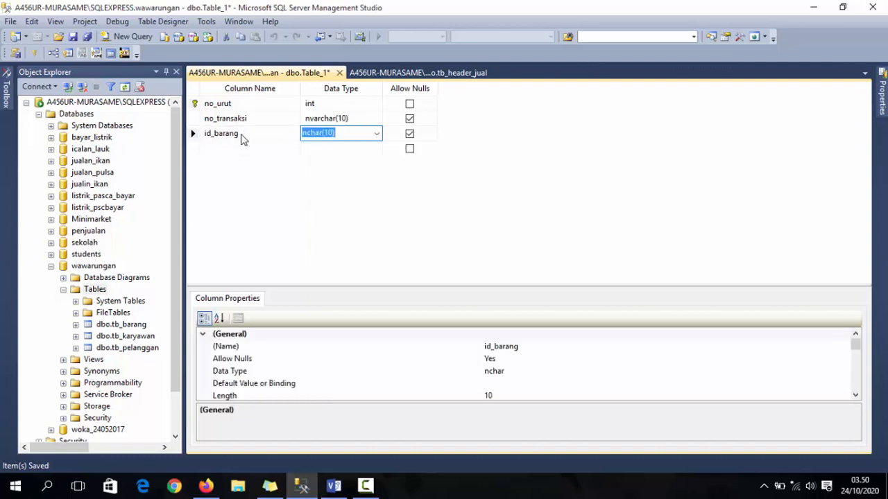
# Check id_barang in the tb_barang design and set the new table's id_barang data type to the matching nvarchar(15), leaving nulls allowed.
pyautogui.write('nvar')
pyautogui.click(138, 324)
pyautogui.rightClick(137, 325)
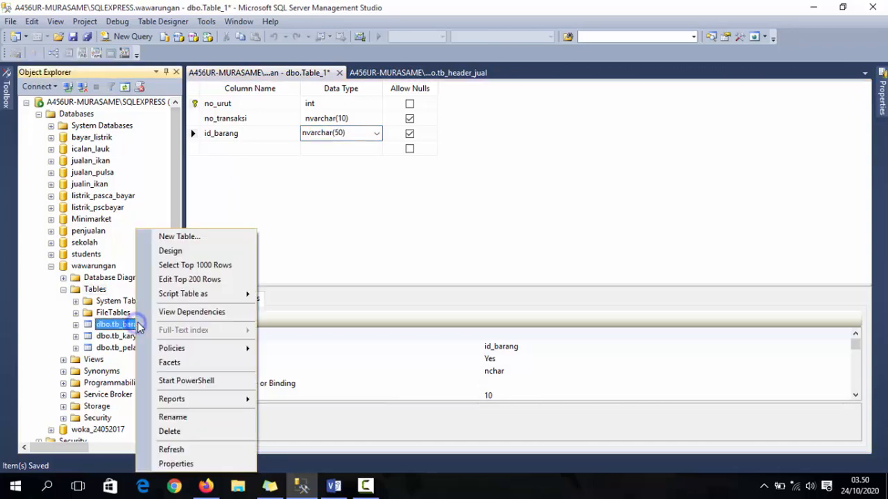
pyautogui.click(192, 251)
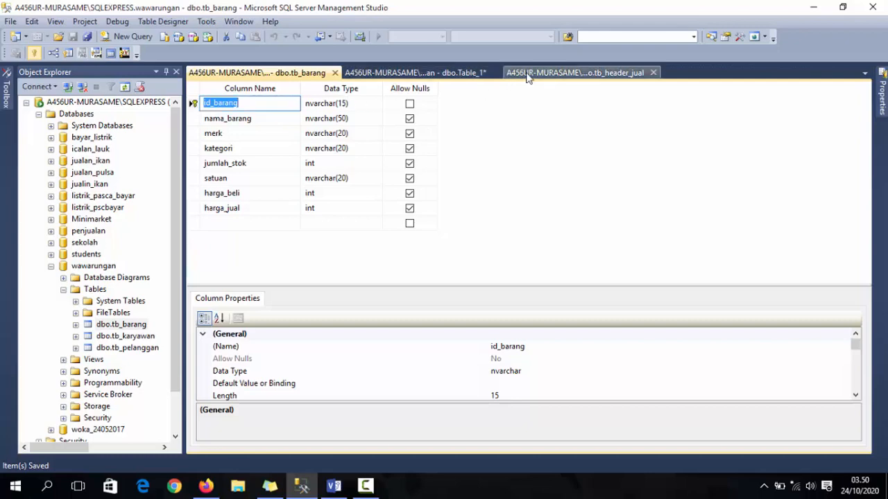
pyautogui.click(421, 72)
pyautogui.click(340, 133)
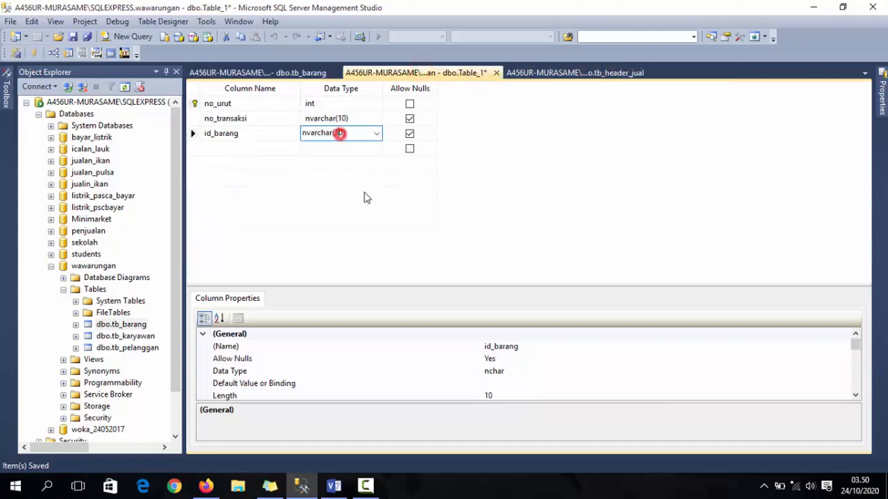
pyautogui.write('1')
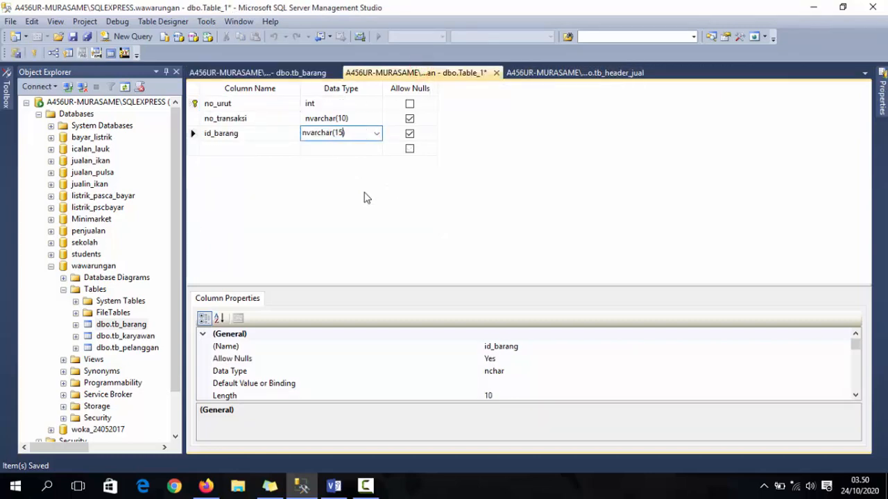
pyautogui.press('Tab')
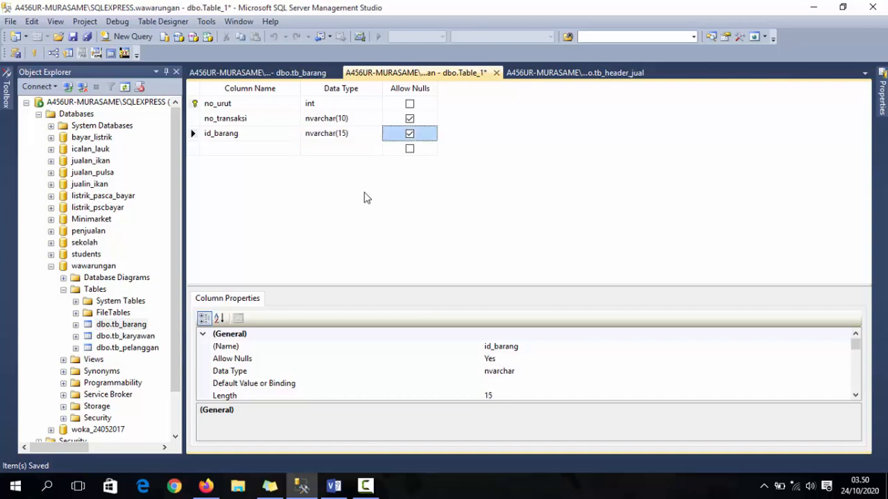
pyautogui.press('Tab')
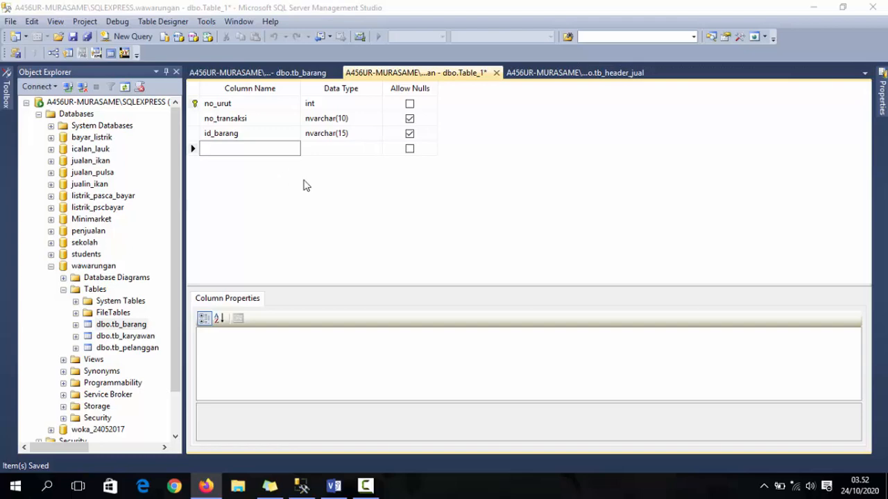
# Add a diskon column with data type int below id_barang in the new table, leaving nulls allowed.
pyautogui.click(274, 147)
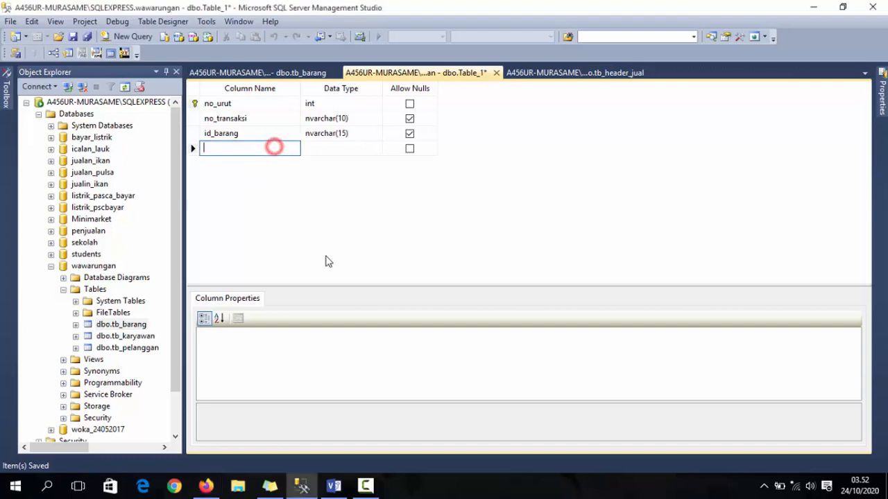
pyautogui.write('diskon')
pyautogui.press('Tab')
pyautogui.write('in')
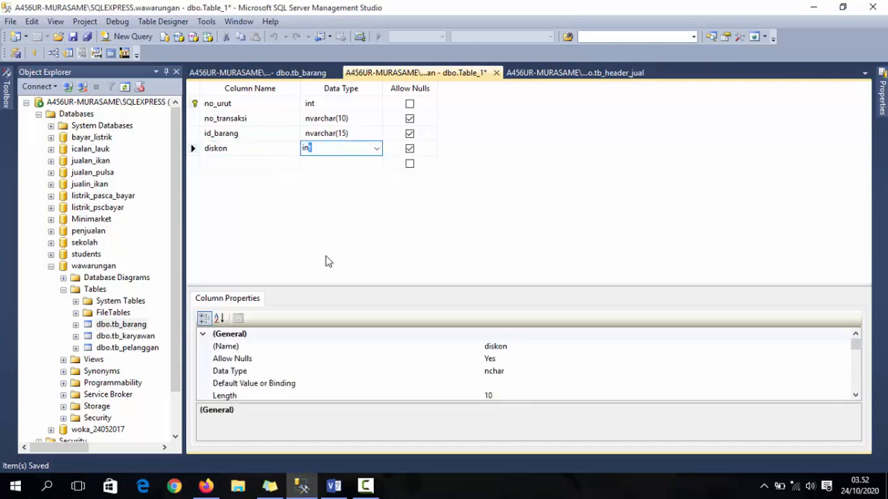
pyautogui.press('Tab')
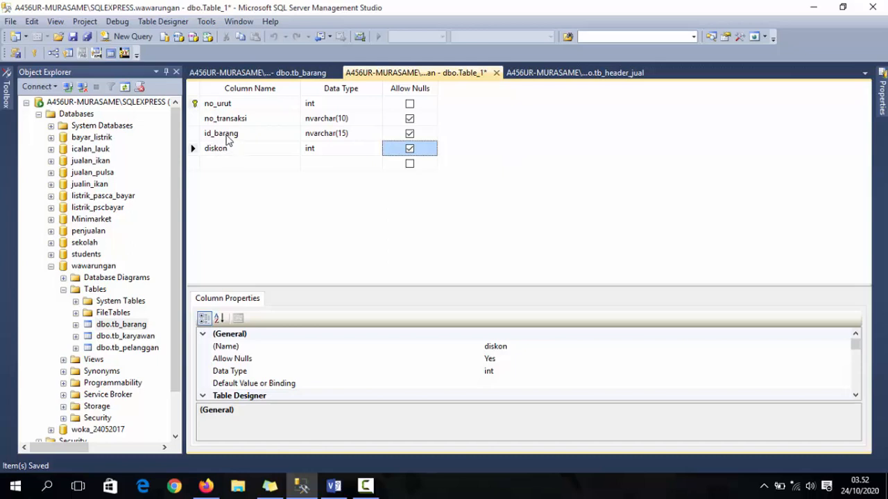
# Compare the id_barang key and item columns in the tb_barang design with the id_barang and diskon columns in the new table.
pyautogui.click(257, 72)
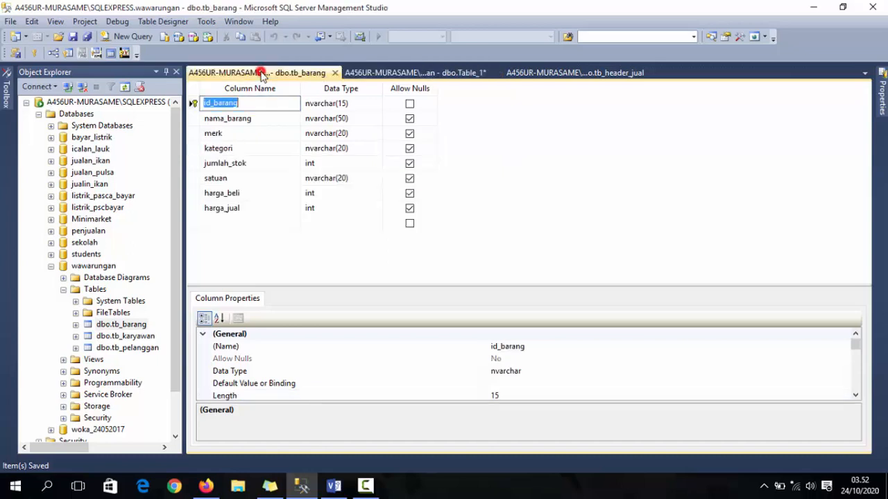
pyautogui.click(254, 103)
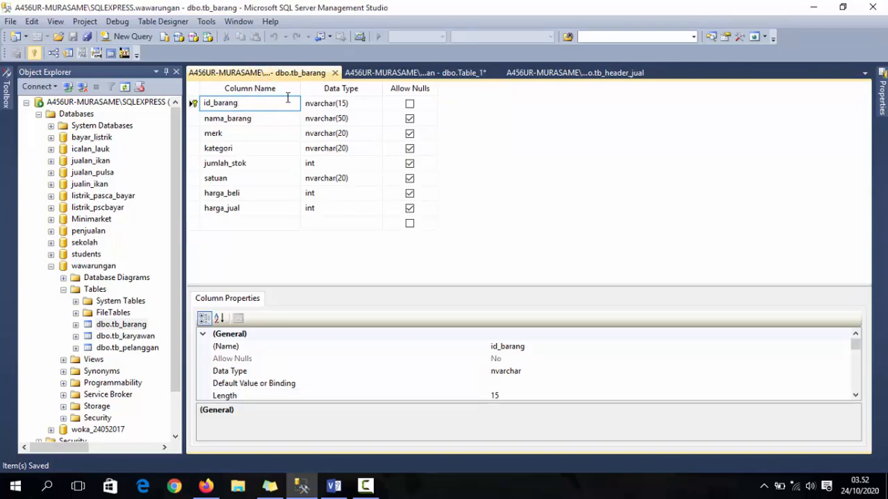
pyautogui.click(226, 118)
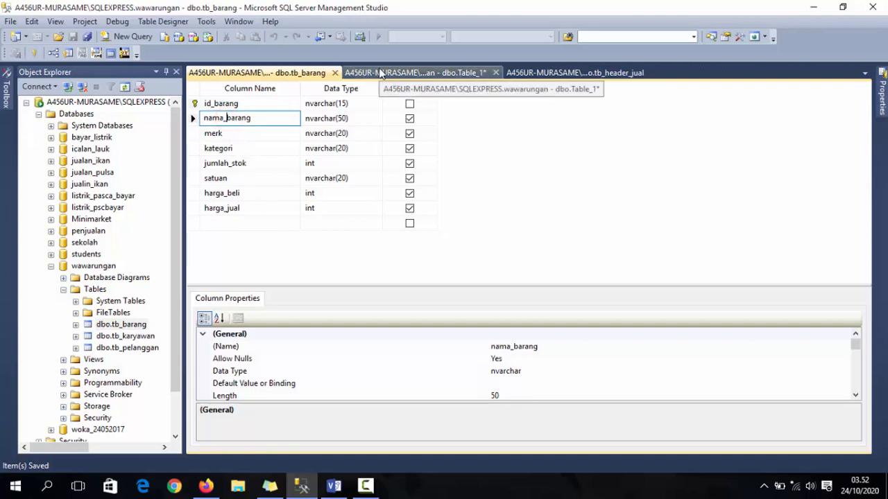
pyautogui.click(239, 103)
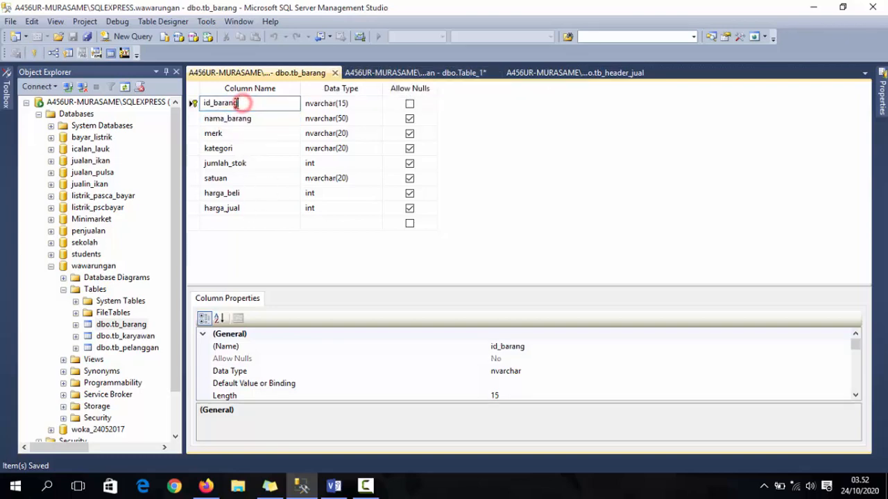
pyautogui.click(375, 72)
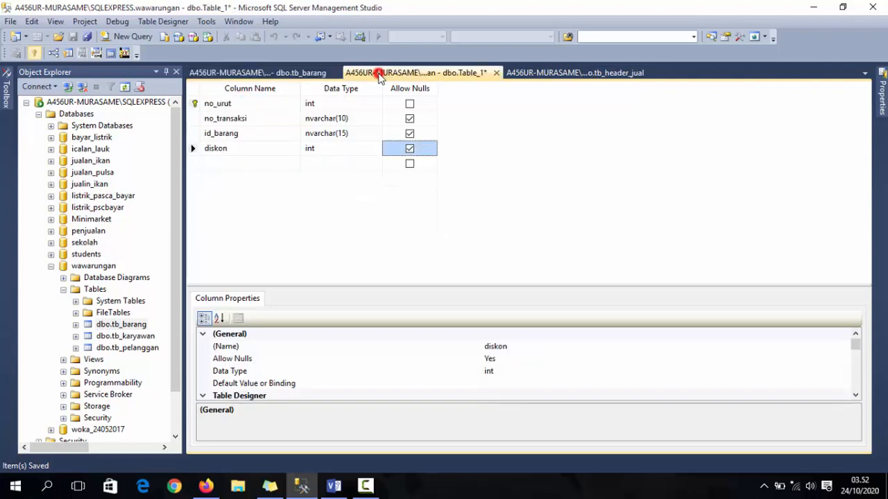
pyautogui.click(248, 138)
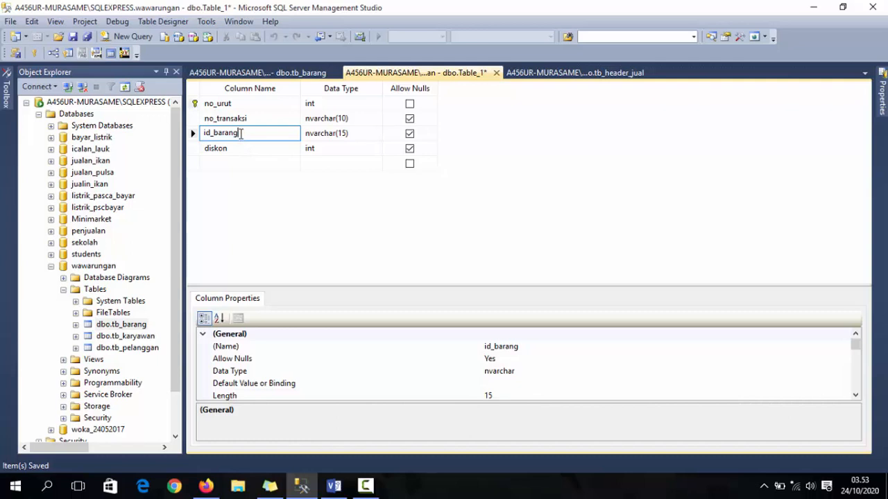
pyautogui.moveTo(241, 134); pyautogui.dragTo(192, 132)
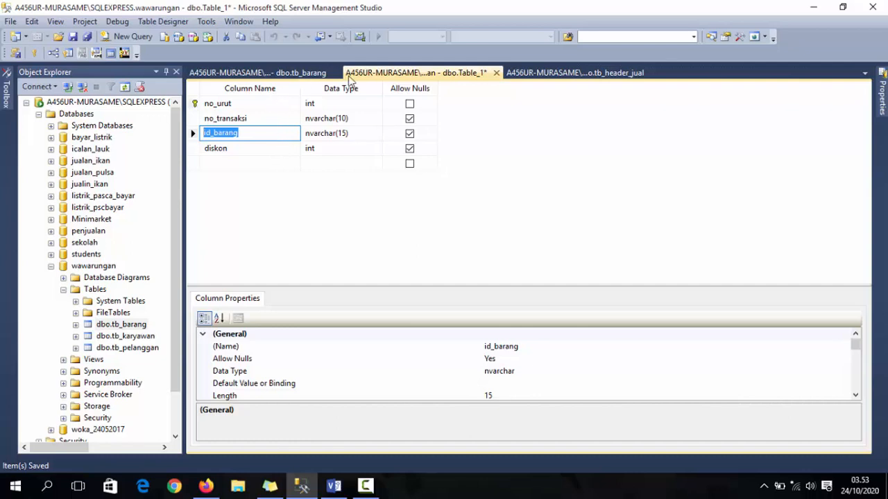
pyautogui.click(288, 73)
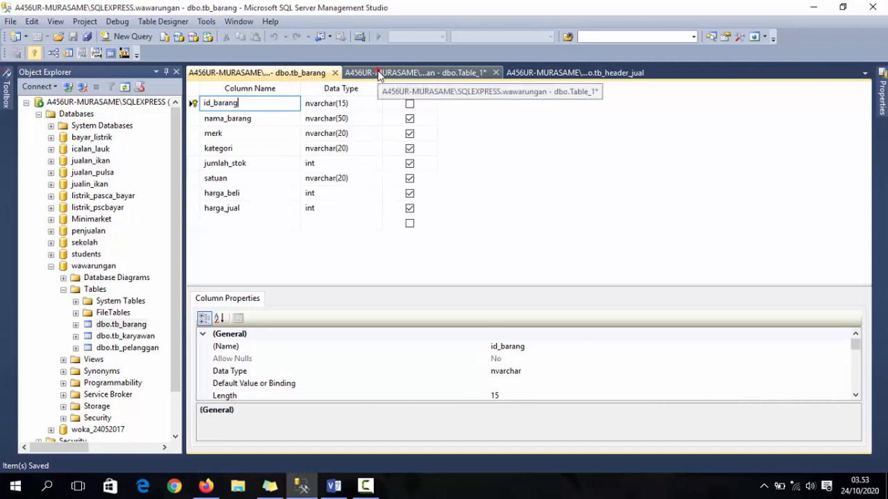
pyautogui.click(378, 74)
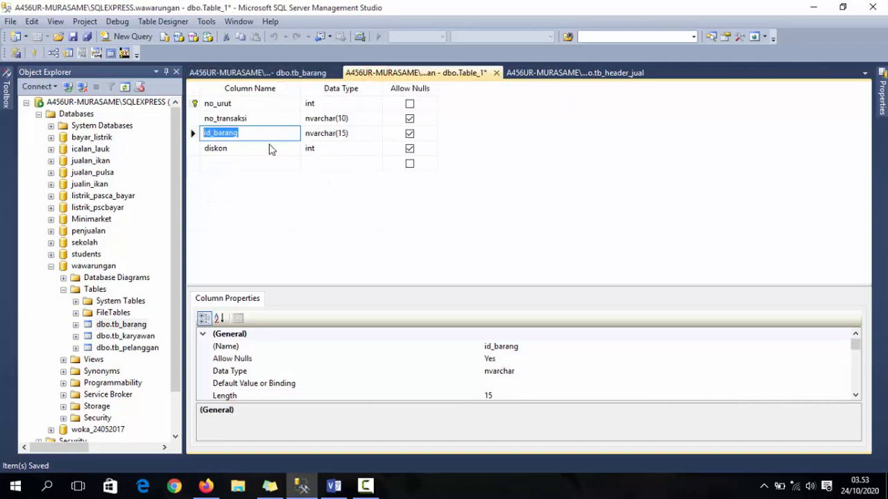
pyautogui.click(234, 132)
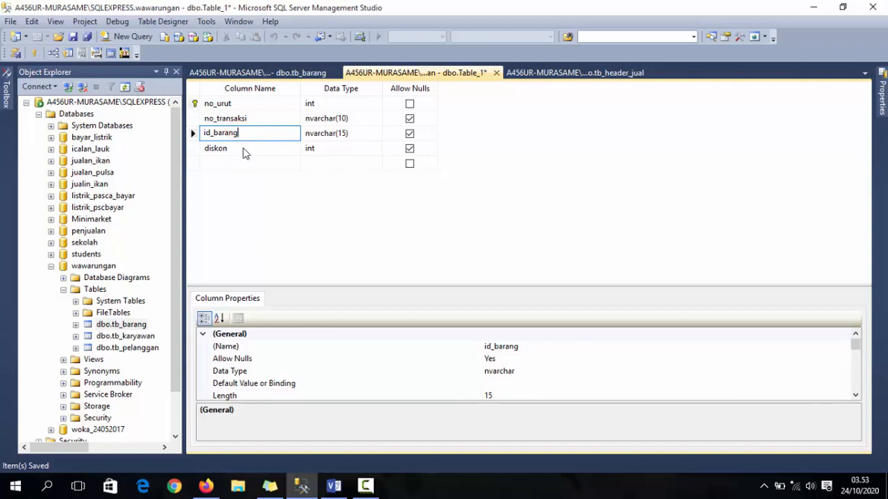
pyautogui.click(242, 148)
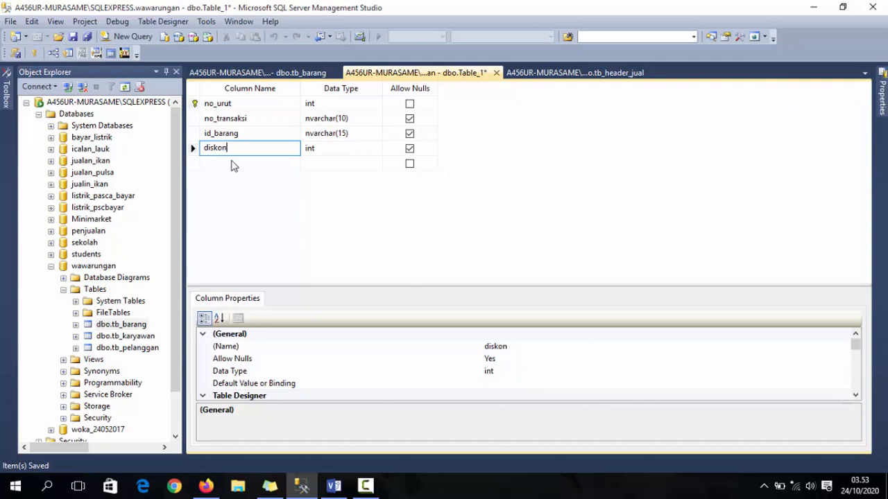
# Add a jumlah_barang column with data type int below diskon, leaving nulls allowed, and check it against the tb_barang design.
pyautogui.click(232, 164)
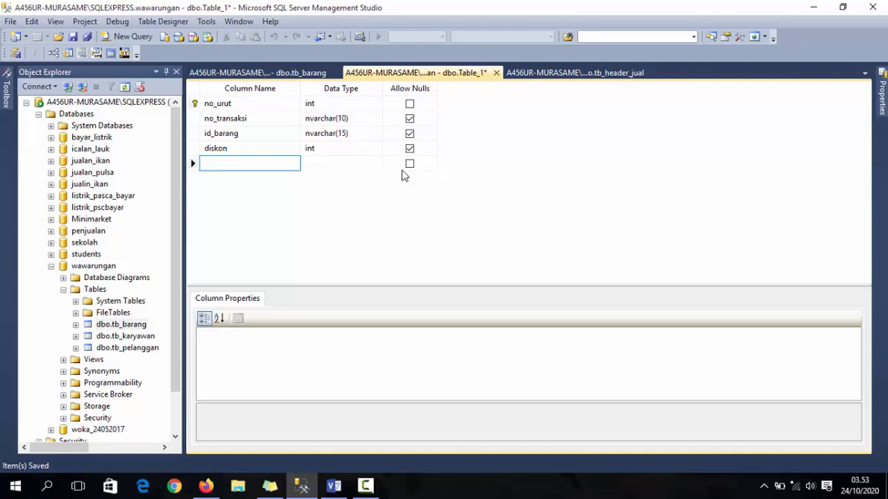
pyautogui.click(294, 74)
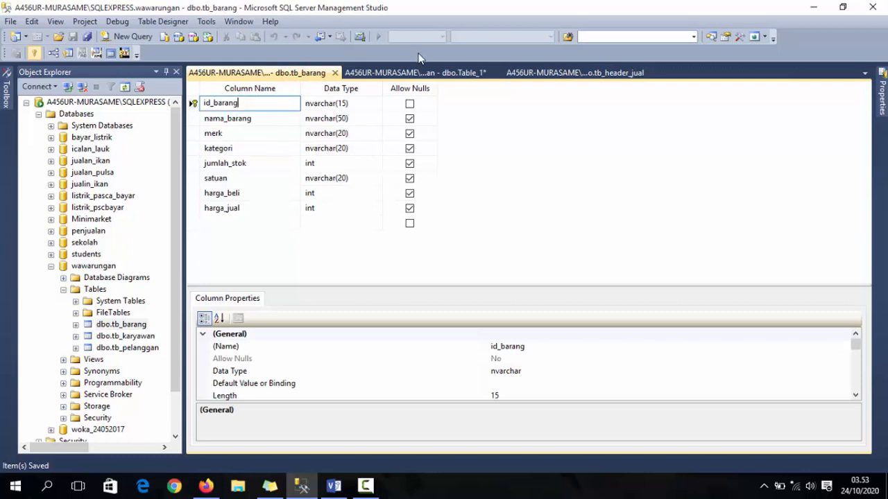
pyautogui.click(394, 75)
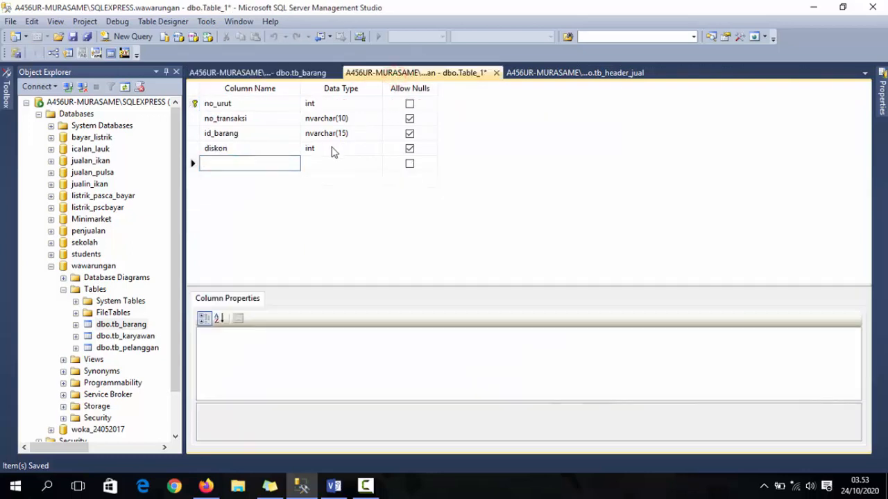
pyautogui.write('jumlah_barang')
pyautogui.press('Tab')
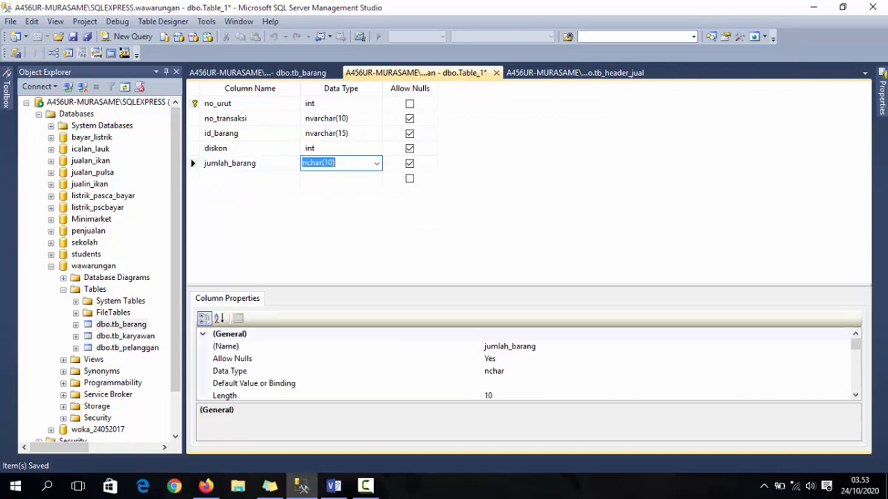
pyautogui.write('int')
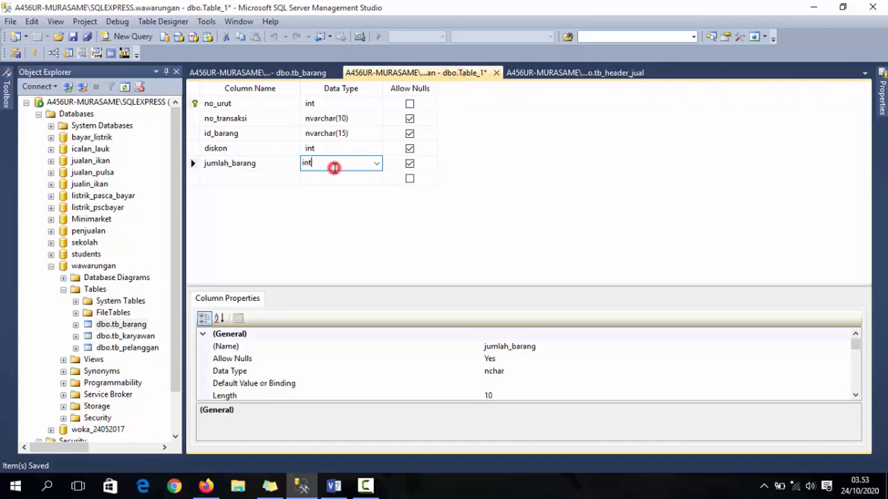
pyautogui.click(270, 74)
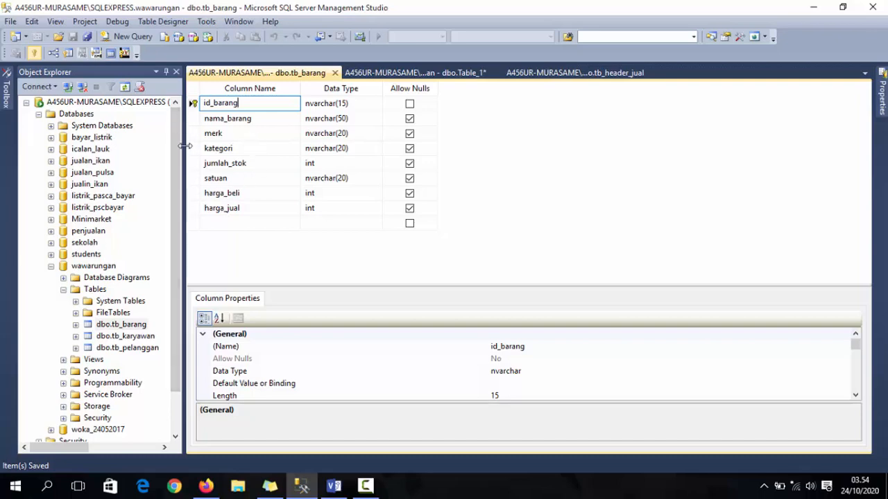
pyautogui.click(380, 75)
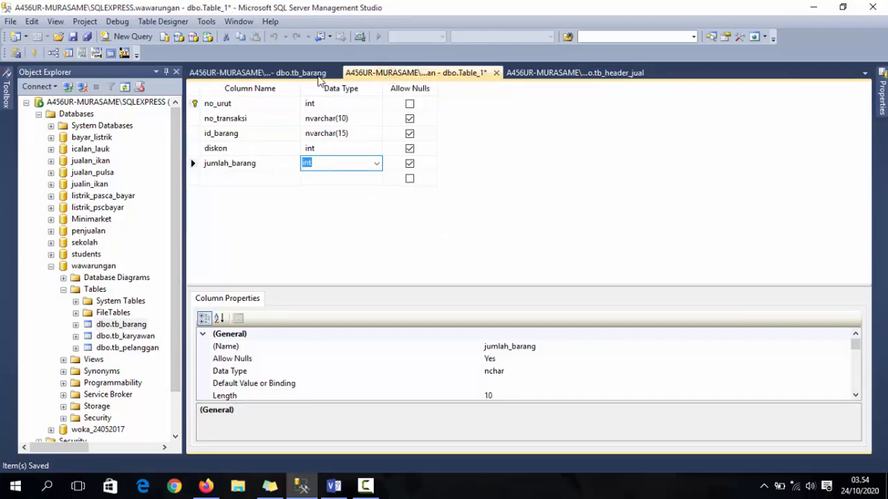
pyautogui.click(271, 72)
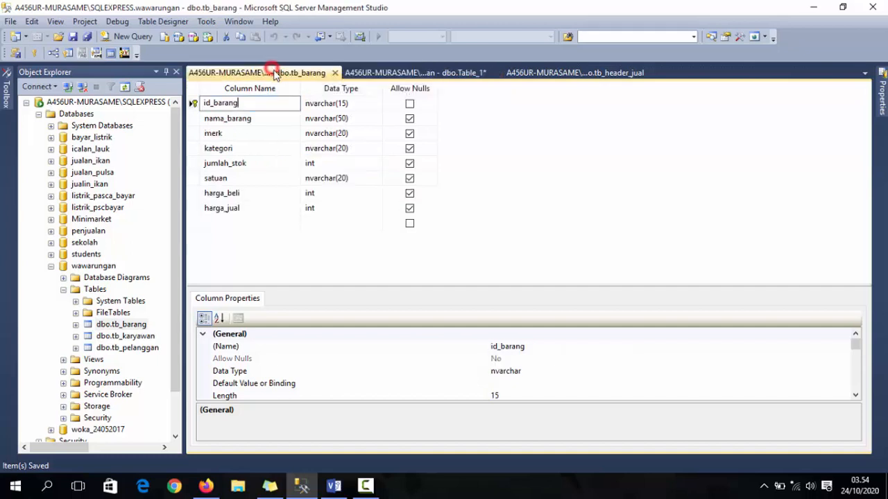
pyautogui.click(383, 74)
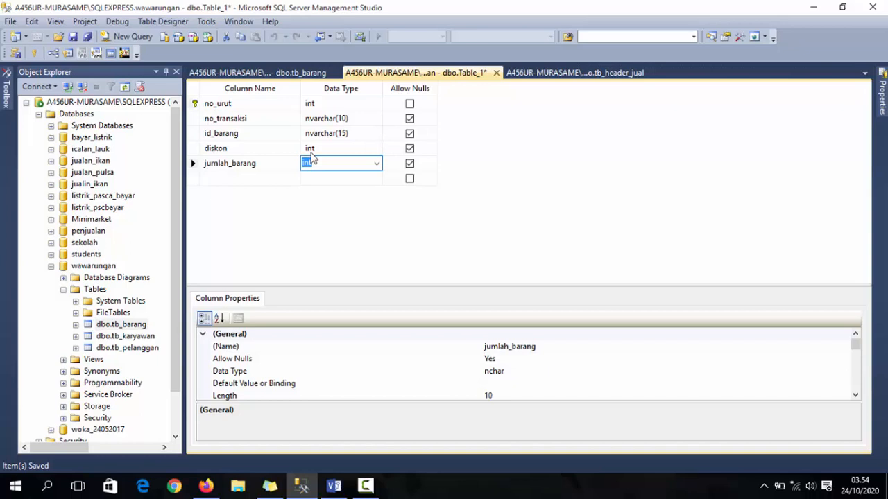
pyautogui.press('Return')
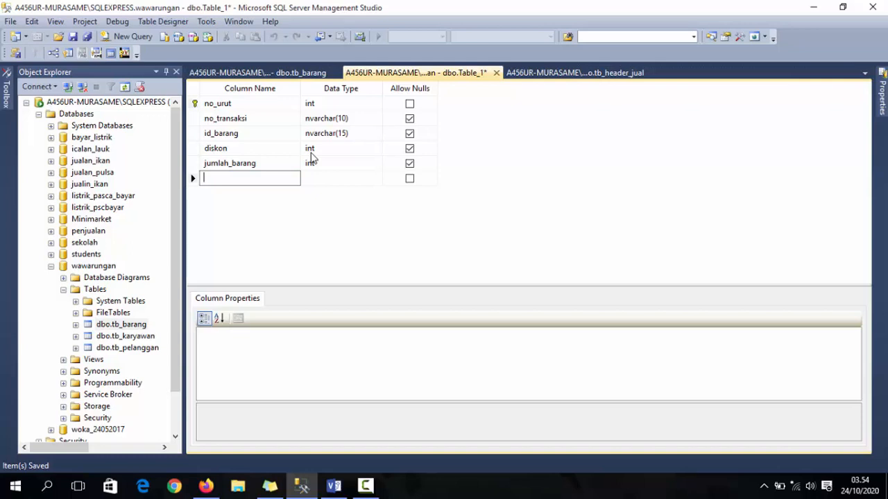
# Add a sub_total column with data type int below jumlah_barang, and bring up the tb_header_jual design for comparison.
pyautogui.write('sub_total')
pyautogui.press('Tab')
pyautogui.write('int')
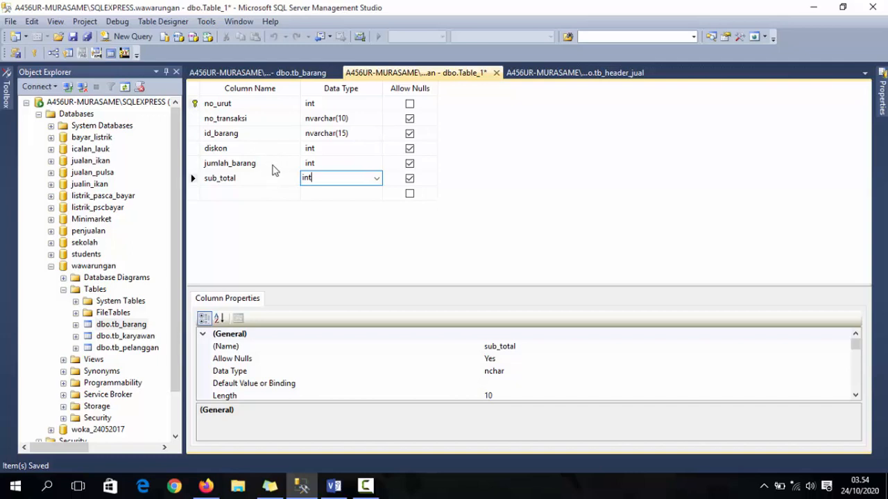
pyautogui.click(556, 73)
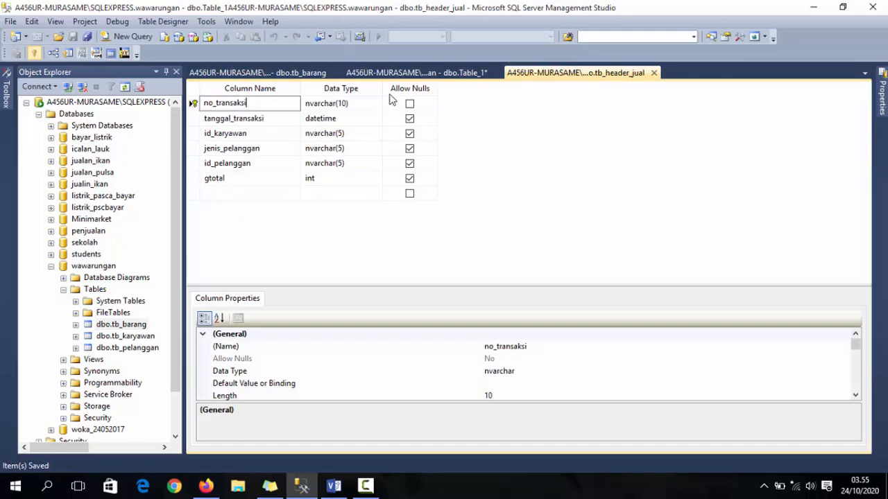
# Add a laba column with data type int below sub_total in the new detail table, leaving nulls allowed.
pyautogui.click(403, 74)
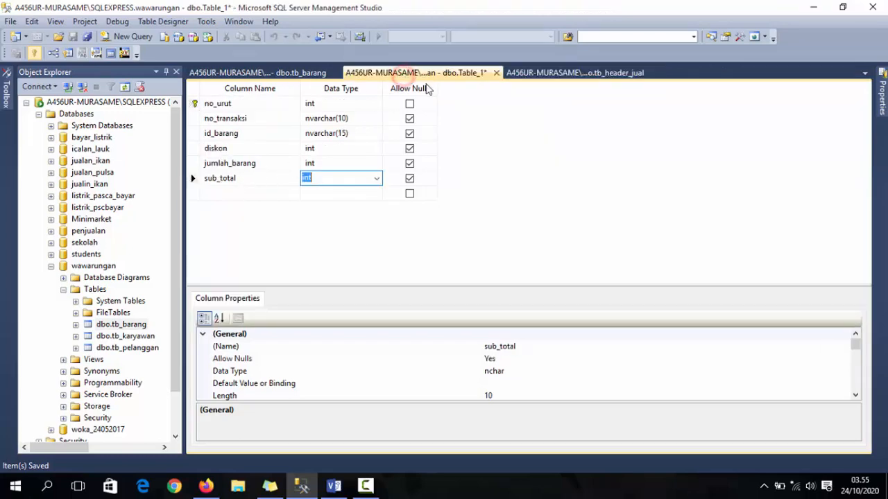
pyautogui.click(318, 176)
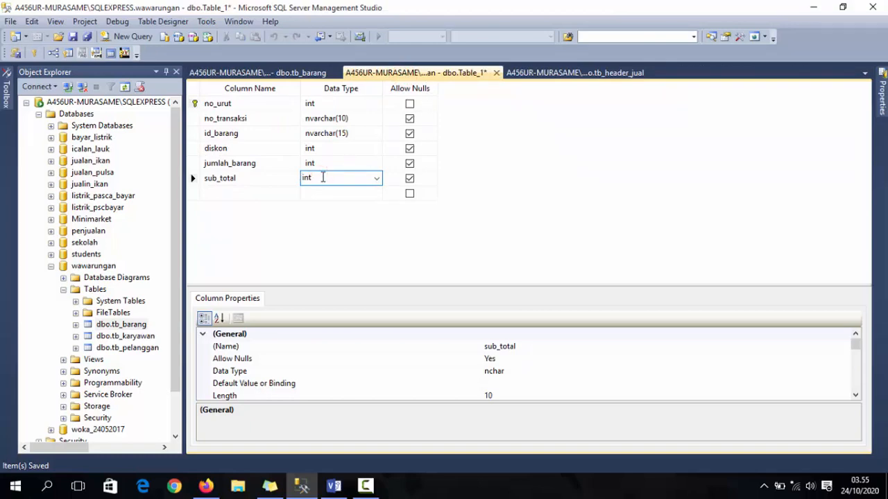
pyautogui.press('Tab')
pyautogui.press('Tab')
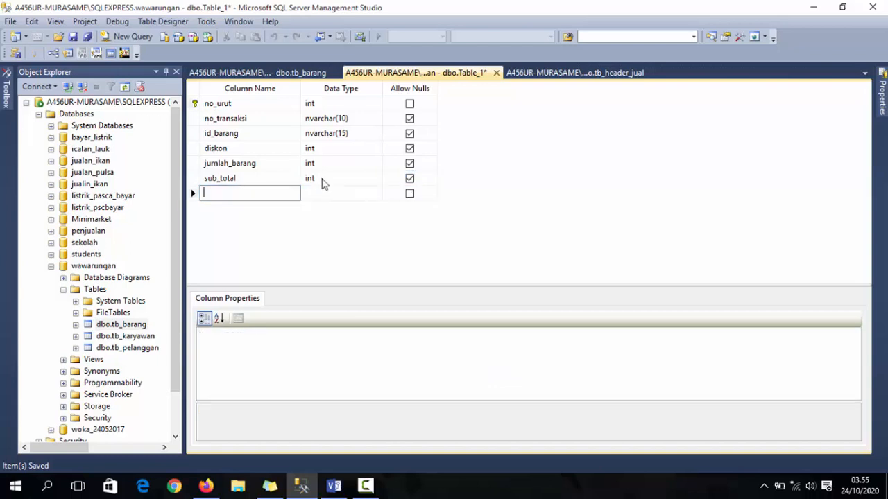
pyautogui.press('Tab')
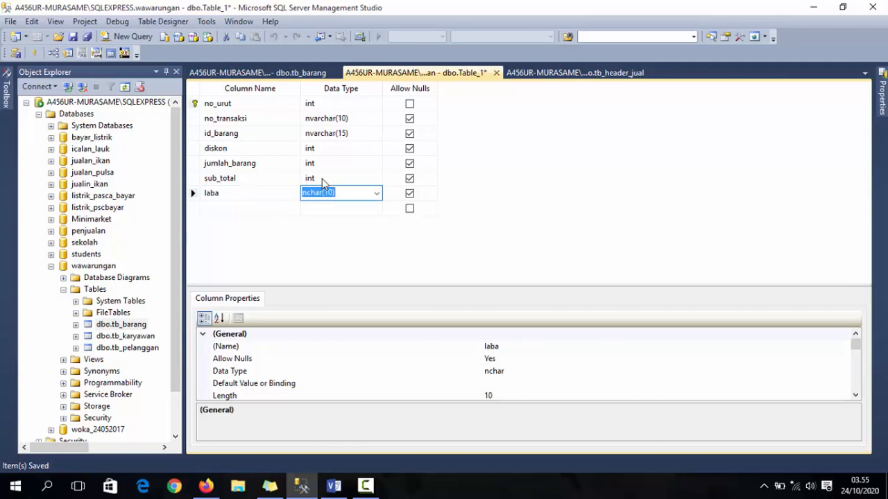
pyautogui.click(265, 192)
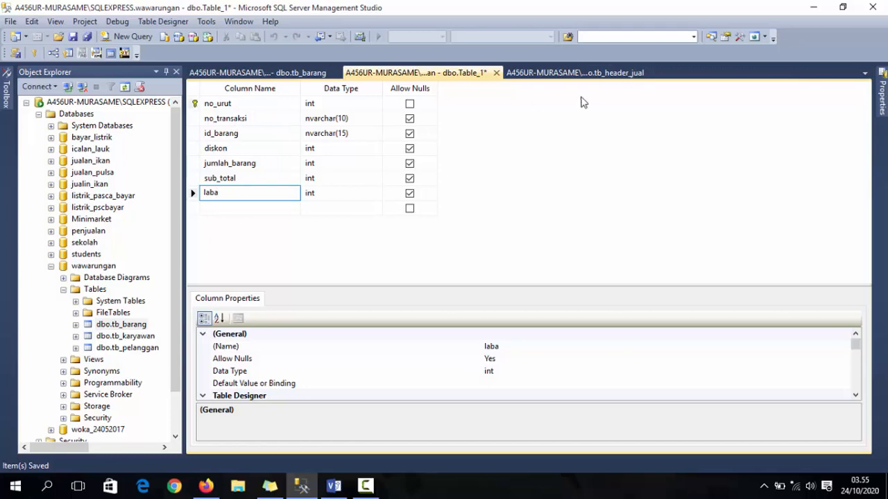
# Review the tb_header_jual design and the new table's id_barang, diskon, jumlah_barang, sub_total and laba columns.
pyautogui.click(586, 75)
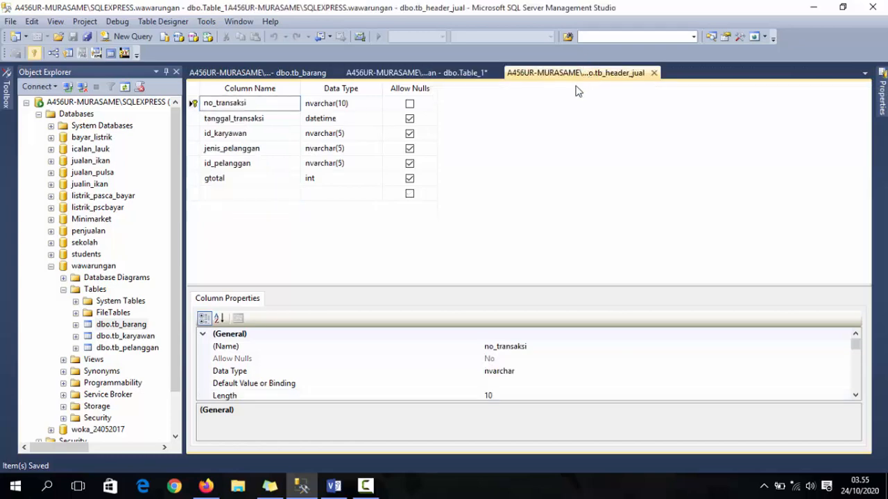
pyautogui.click(433, 72)
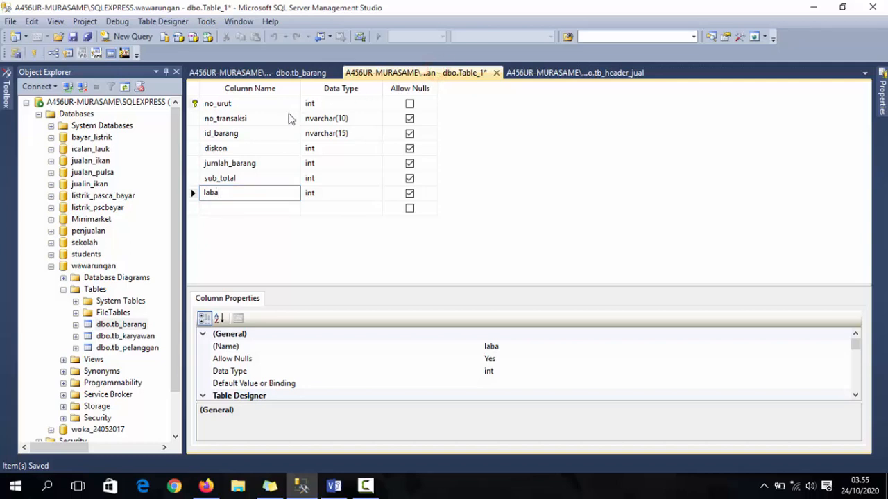
pyautogui.click(243, 133)
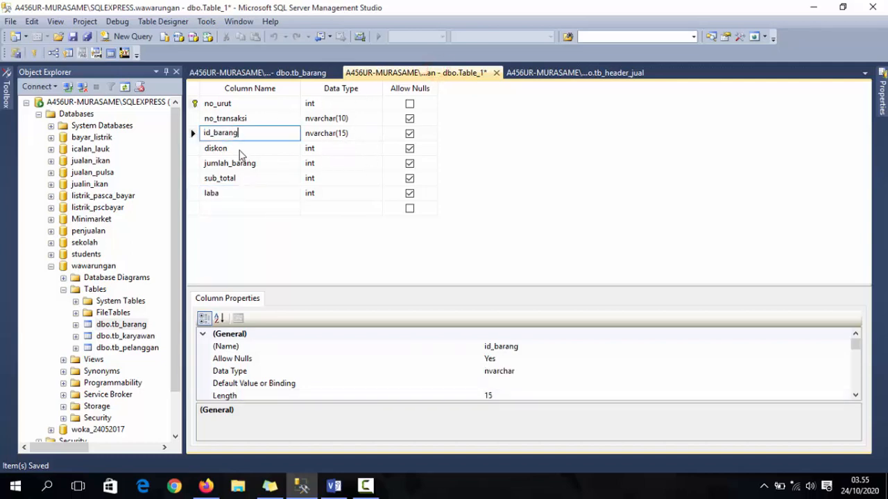
pyautogui.click(239, 149)
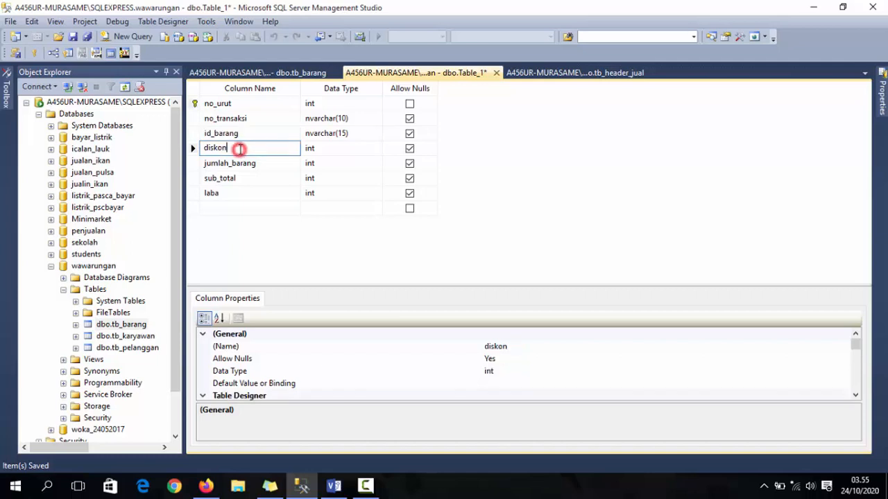
pyautogui.click(283, 165)
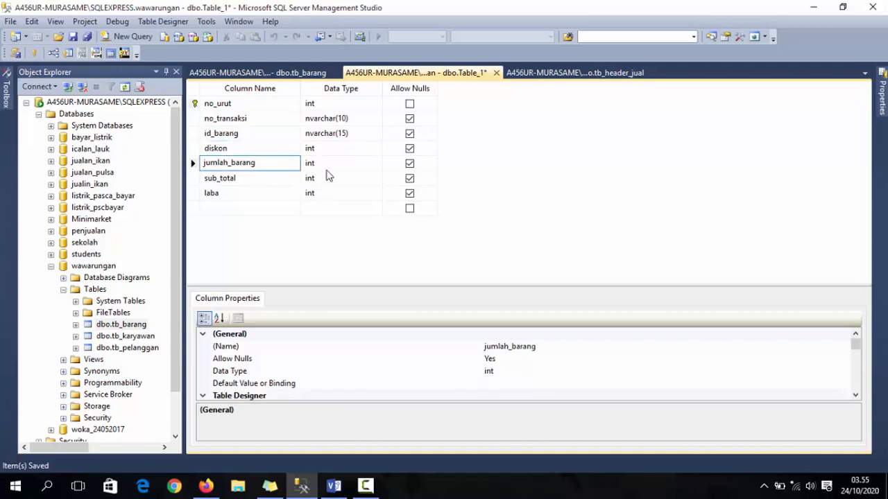
pyautogui.click(248, 182)
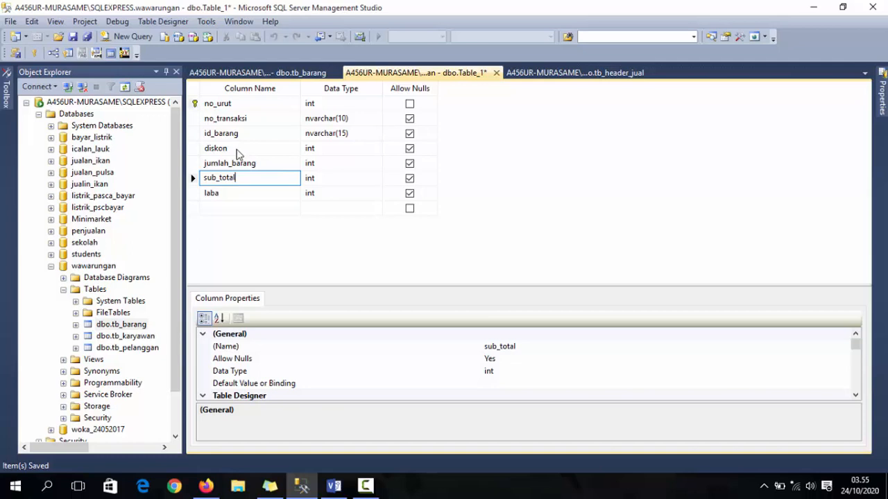
pyautogui.click(233, 193)
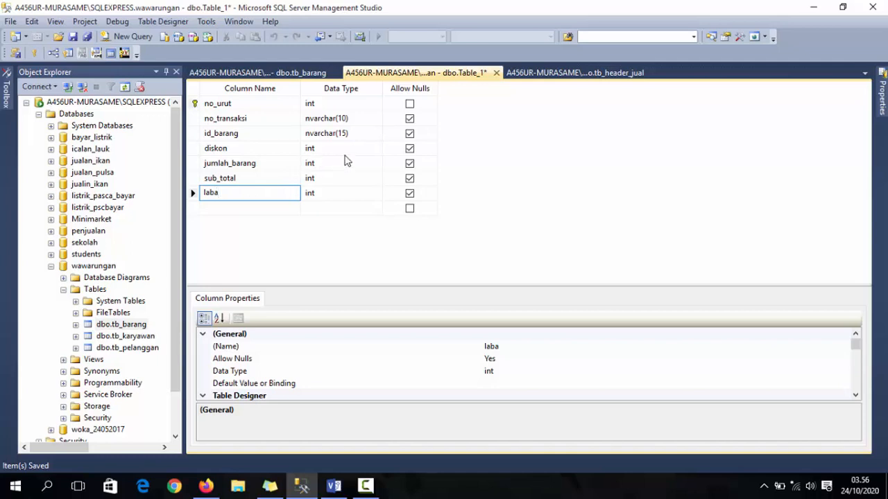
pyautogui.click(266, 177)
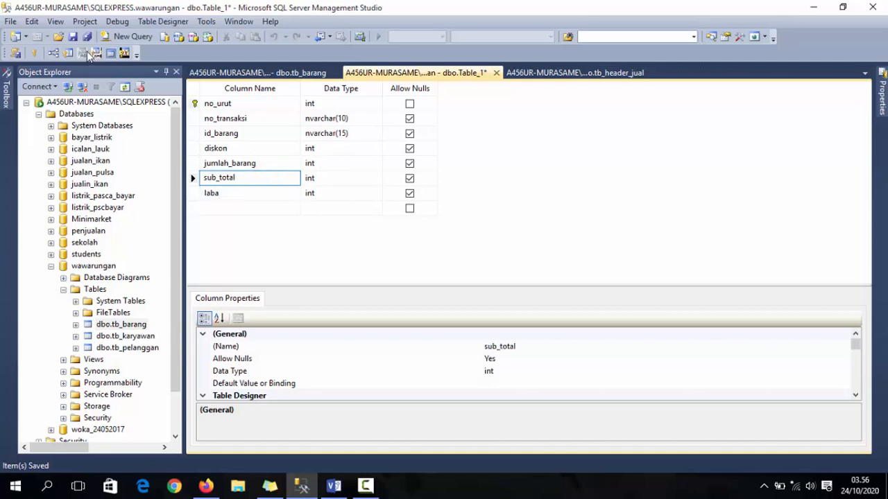
# Save the new detail table under the name tb_detail_jual.
pyautogui.click(86, 41)
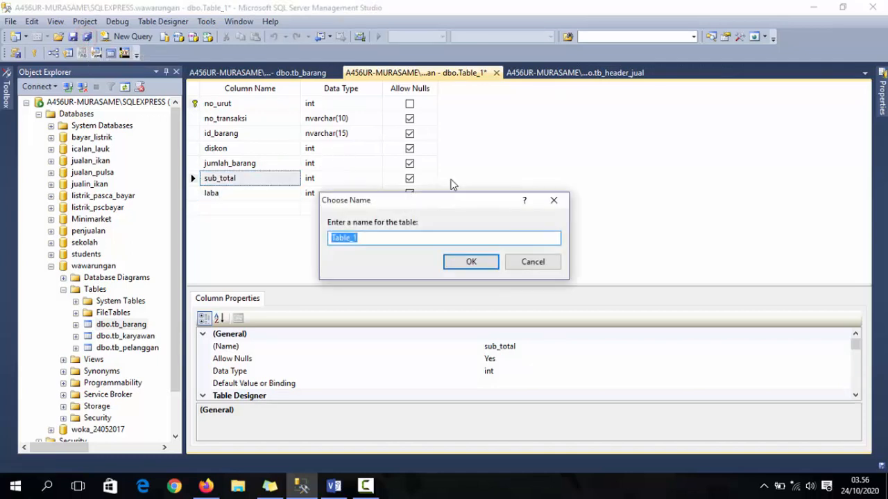
pyautogui.write('tb_detail_jual')
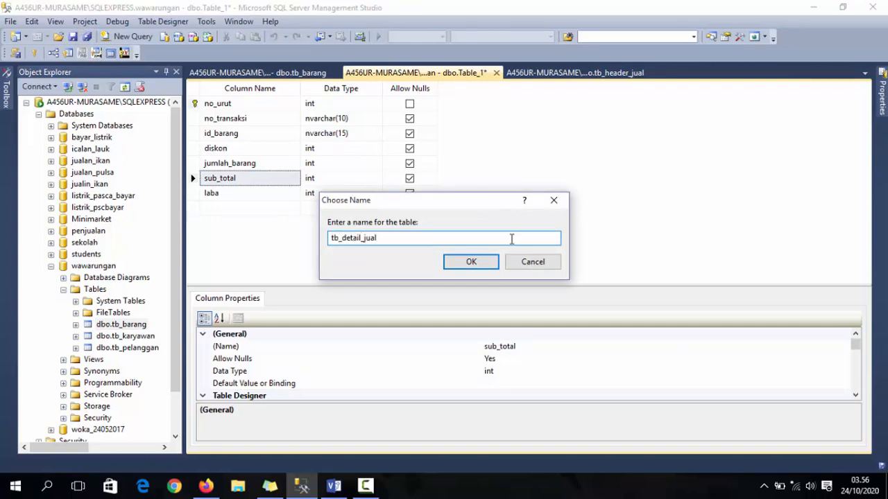
pyautogui.click(483, 263)
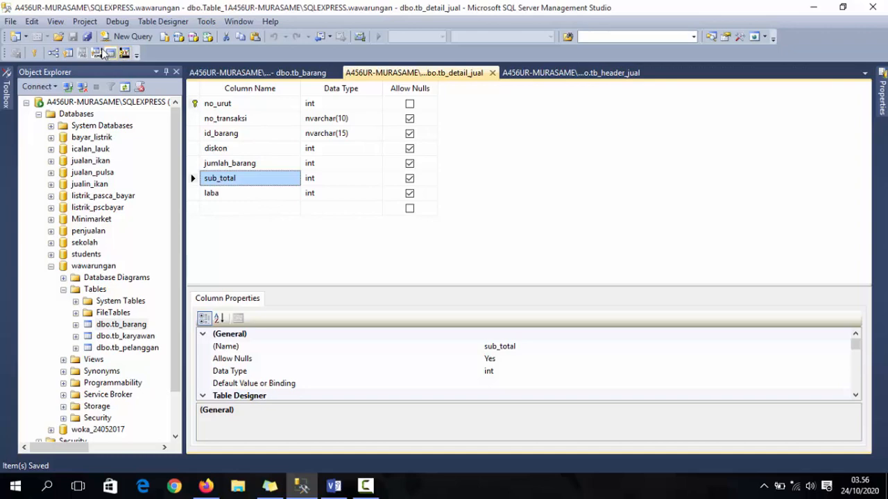
# Create another table in the wawarungan database with a first column no of data type int, leaving nulls allowed.
pyautogui.click(97, 290)
pyautogui.rightClick(99, 291)
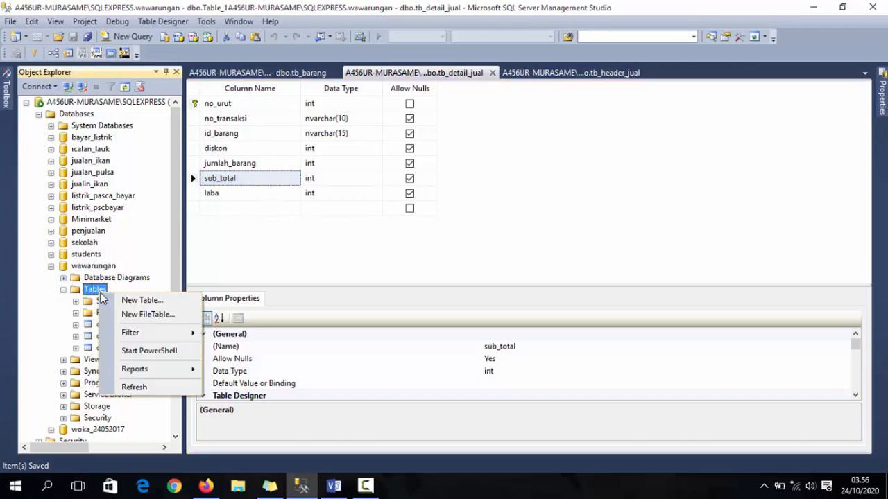
pyautogui.click(123, 299)
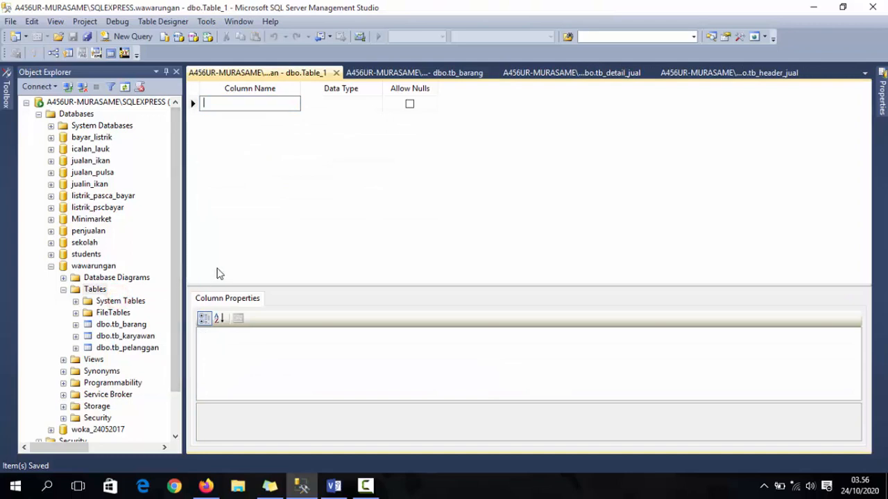
pyautogui.click(266, 103)
pyautogui.click(247, 104)
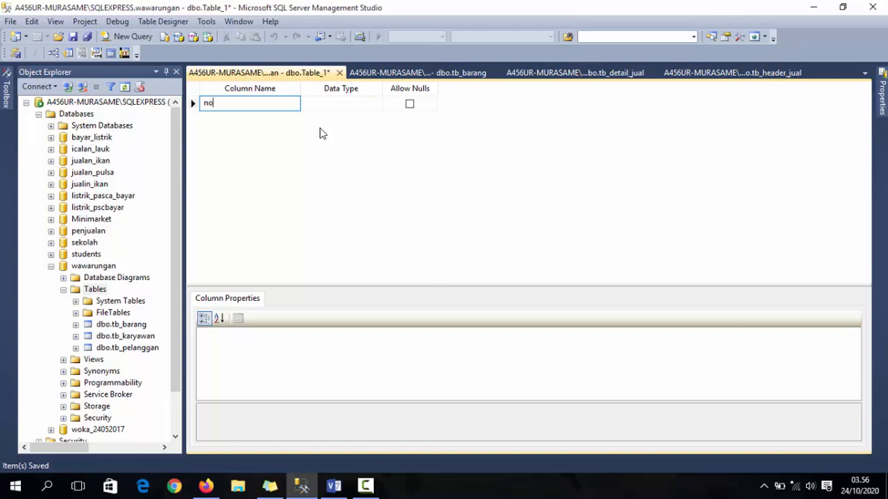
pyautogui.press('Tab')
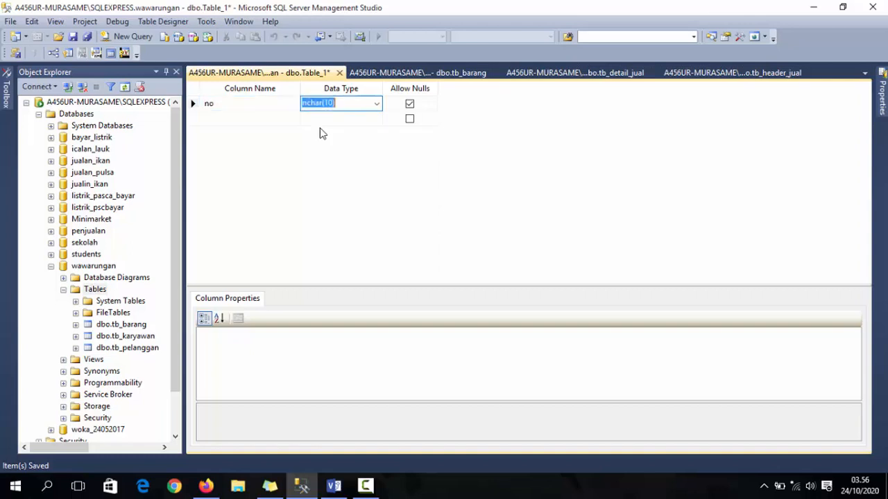
pyautogui.write('int')
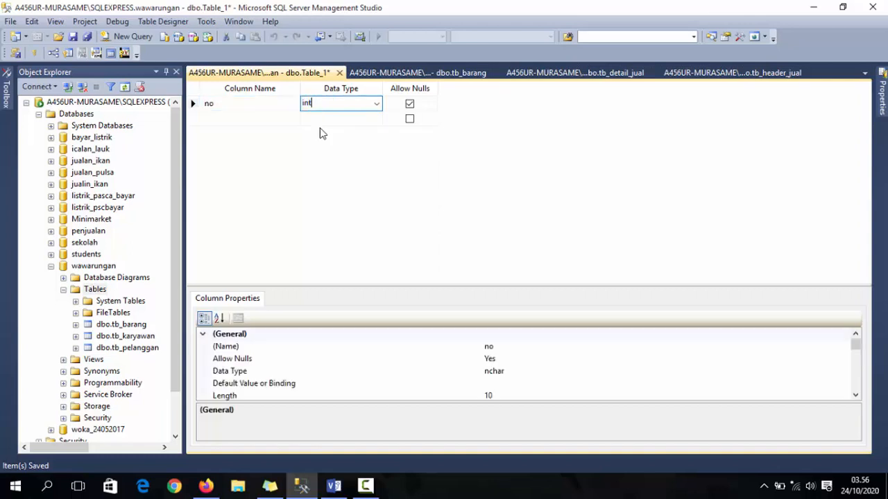
pyautogui.press('Tab')
pyautogui.press('Tab')
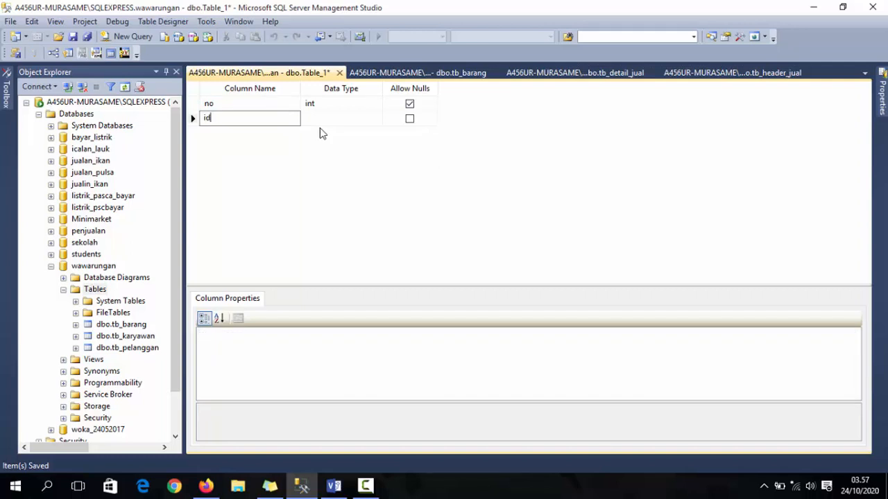
# Add an id column with data type nvarchar(10) below no, leaving nulls allowed.
pyautogui.press('Tab')
pyautogui.press('Tab')
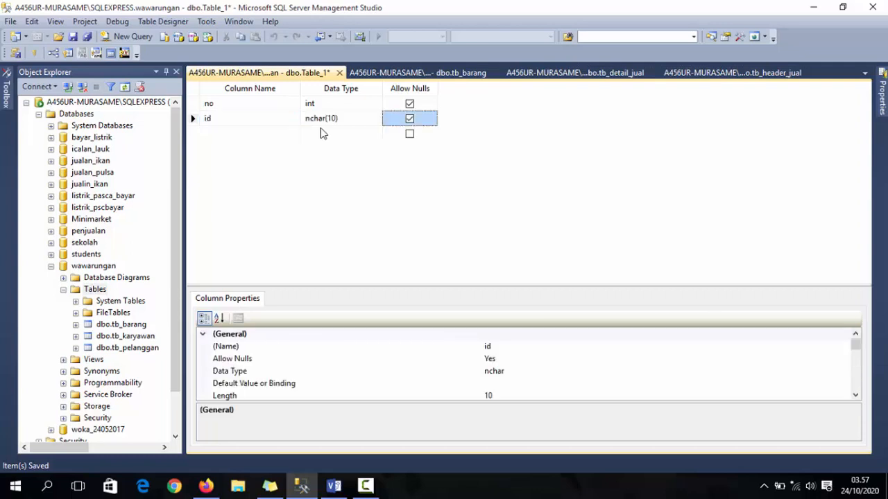
pyautogui.click(336, 119)
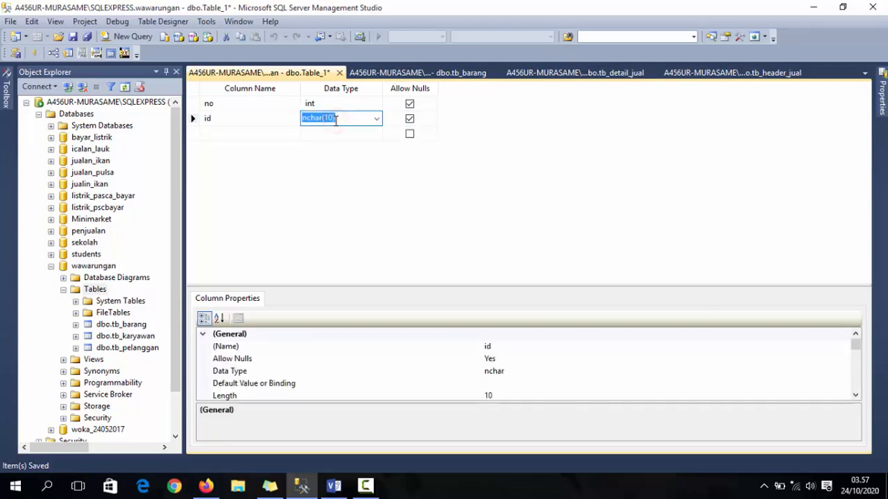
pyautogui.write('nvarchar(')
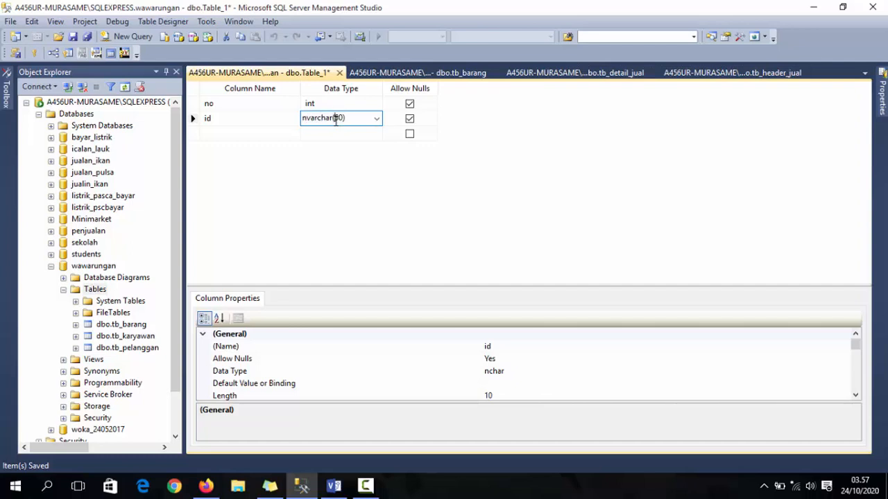
pyautogui.write('1')
pyautogui.press('Tab')
pyautogui.press('Tab')
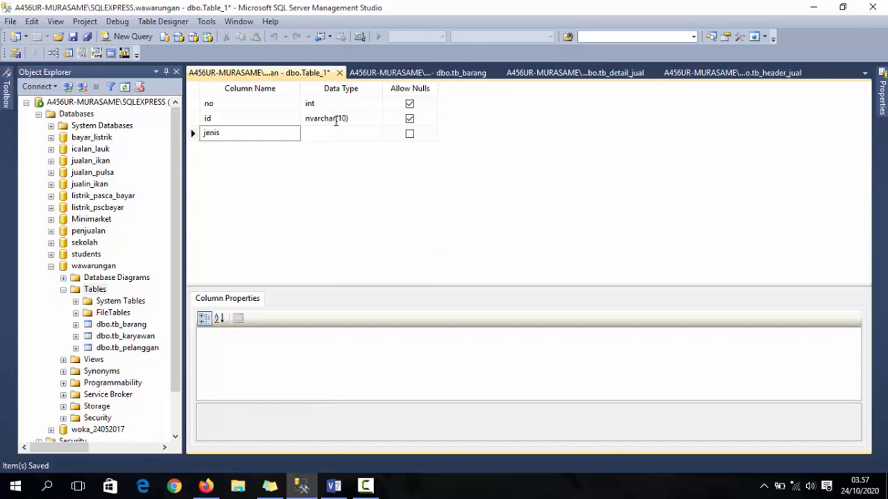
# Add a jenis column with data type nvarchar(50) below id, leaving nulls allowed, and review both columns.
pyautogui.press('Tab')
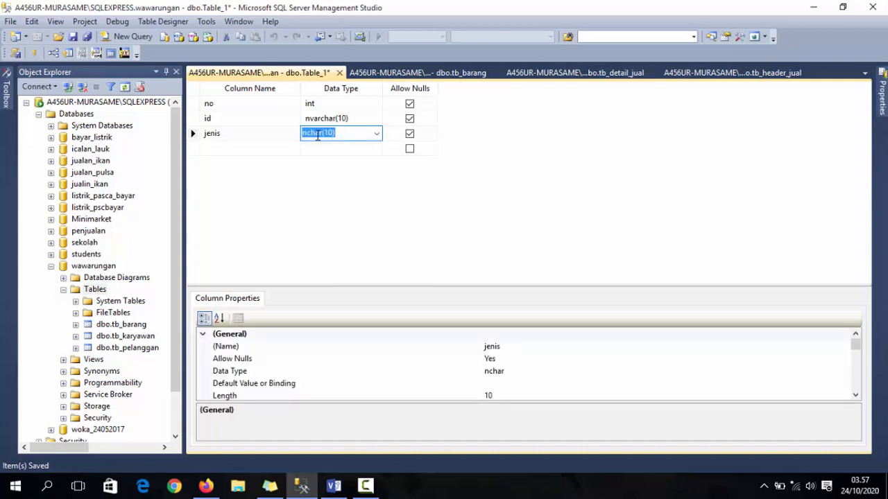
pyautogui.write('nvar')
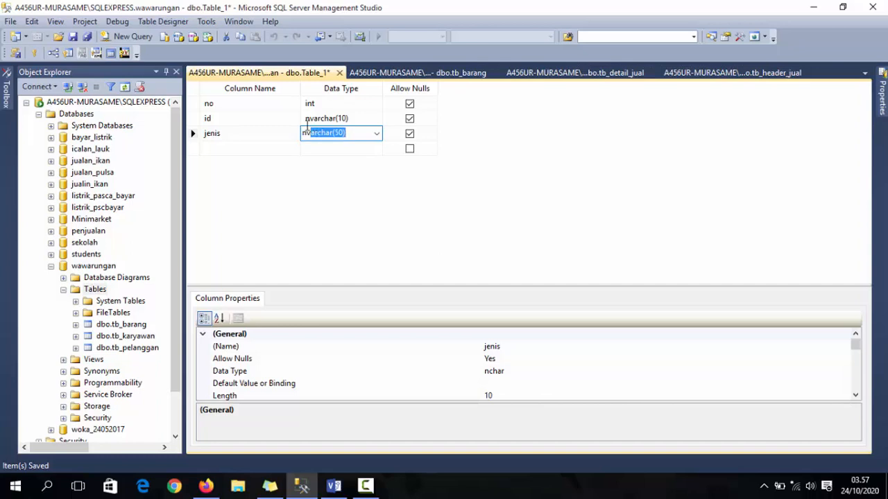
pyautogui.click(281, 134)
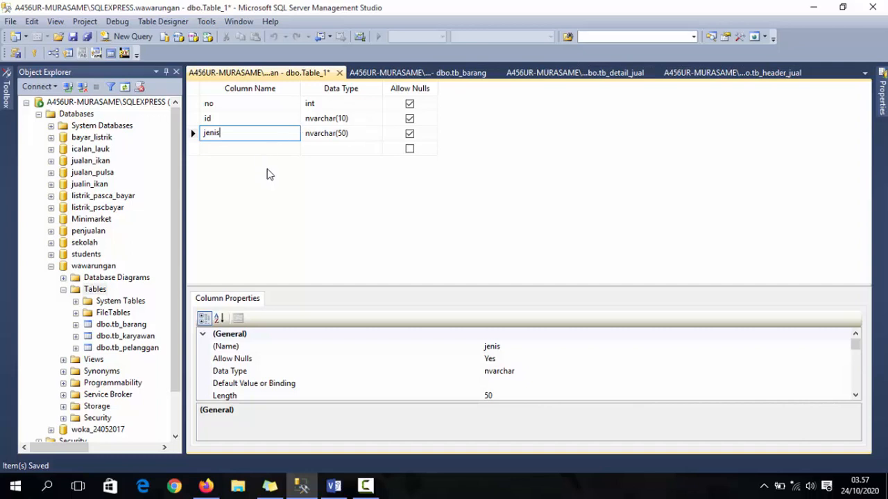
pyautogui.click(239, 120)
pyautogui.click(234, 133)
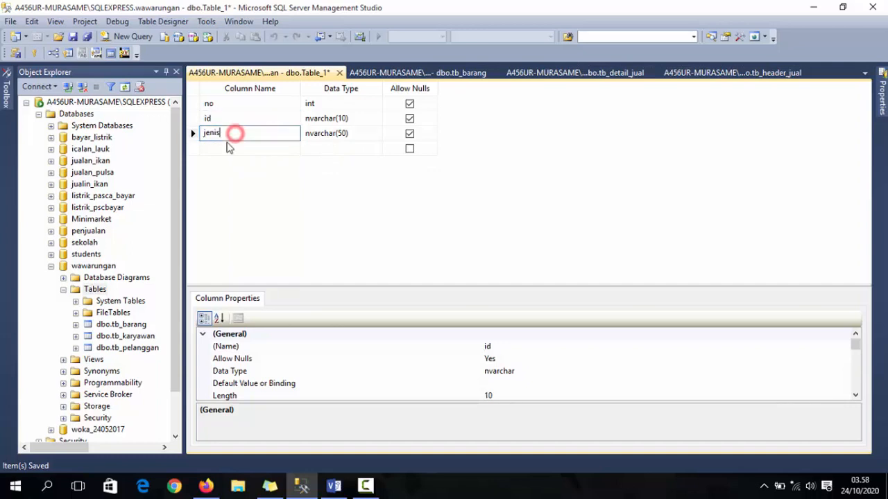
# Check the tb_header_jual design and add a tanggal column with data type datetime below jenis, leaving nulls allowed.
pyautogui.click(221, 148)
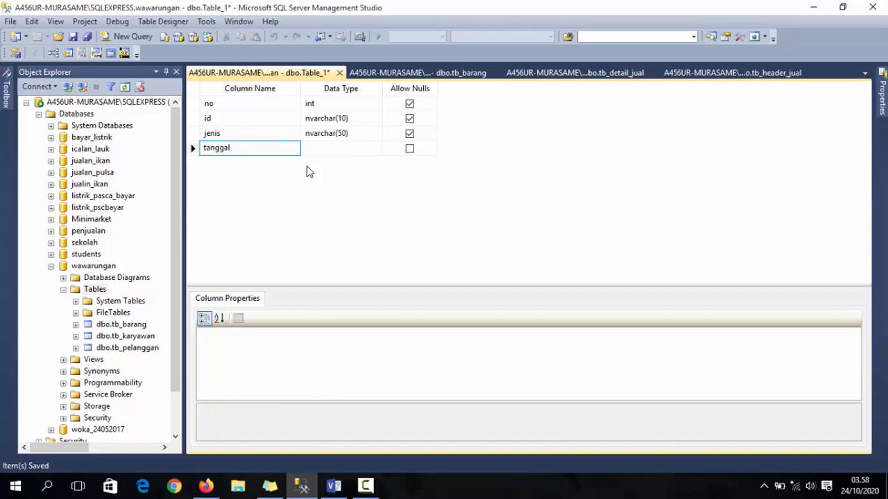
pyautogui.click(716, 75)
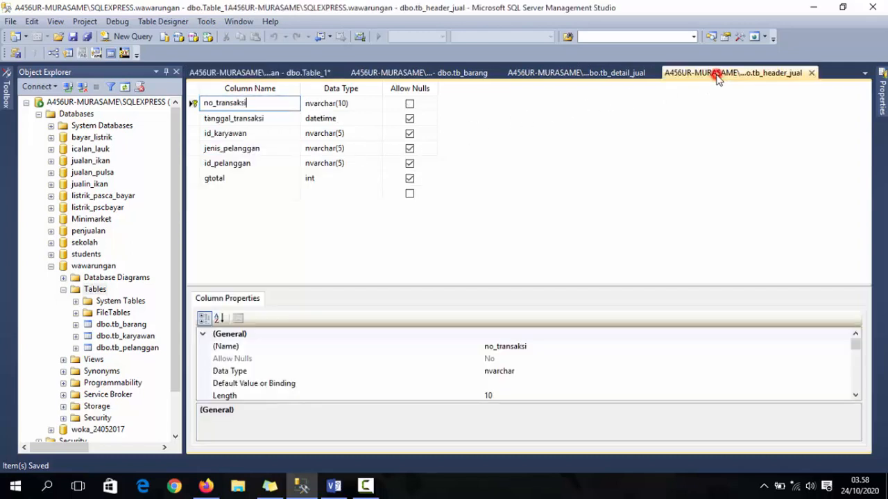
pyautogui.click(251, 73)
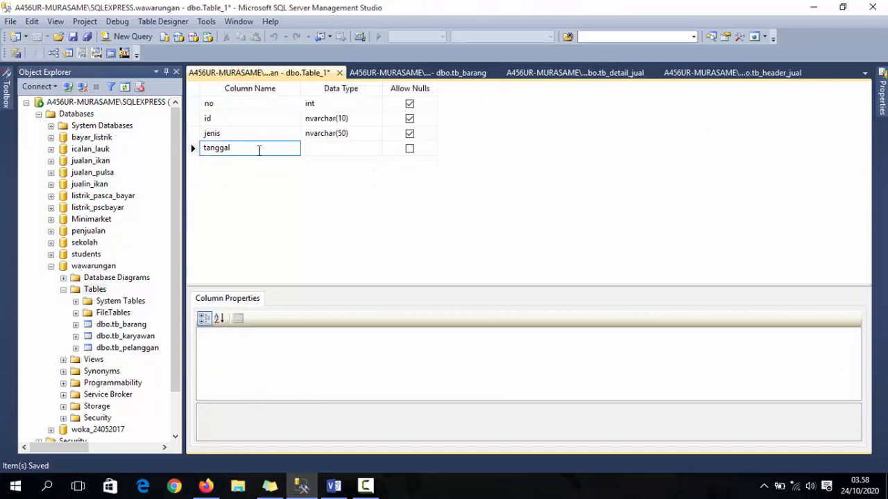
pyautogui.press('Tab')
pyautogui.write('datetime')
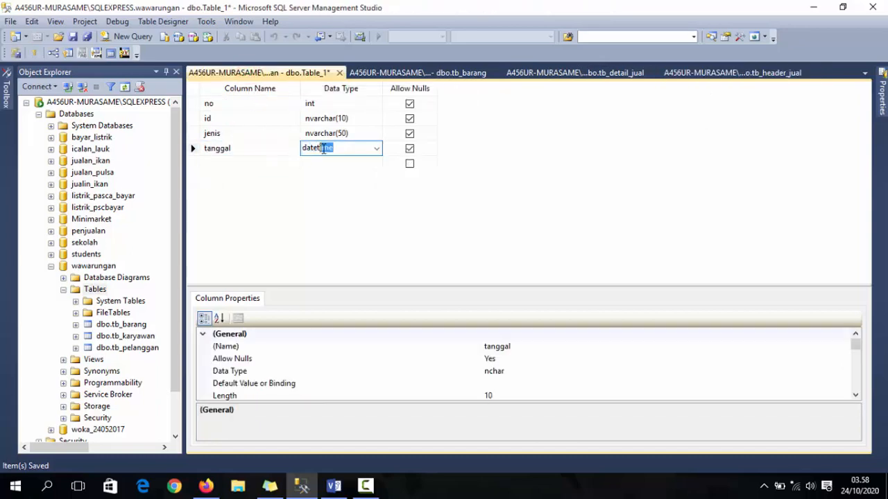
pyautogui.press('Tab')
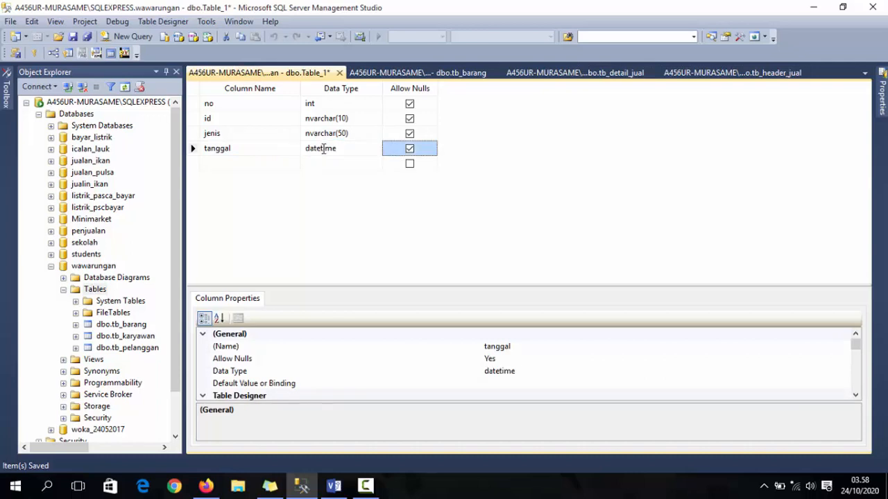
# Add a debet column with data type int below tanggal, leaving nulls allowed.
pyautogui.press('Tab')
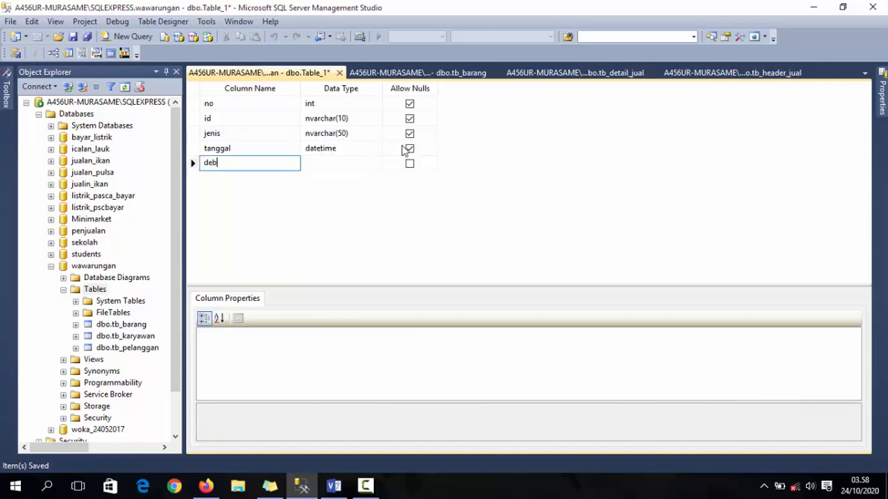
pyautogui.write('debet')
pyautogui.press('Tab')
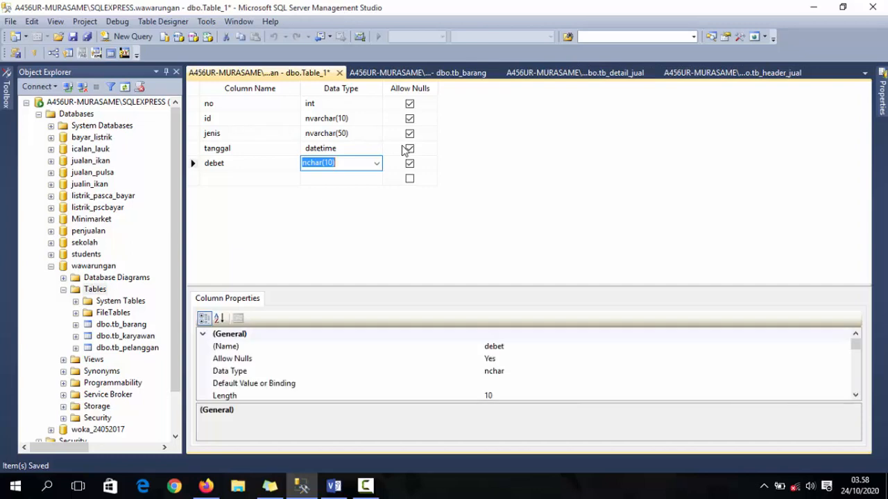
pyautogui.write('int')
pyautogui.press('Tab')
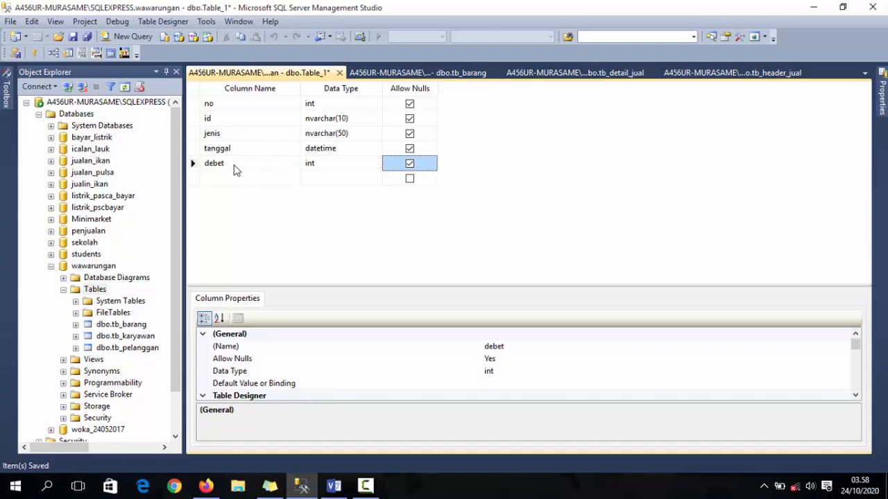
# Add a kredit column with data type int below debet, leaving nulls allowed, and review both columns.
pyautogui.press('Tab')
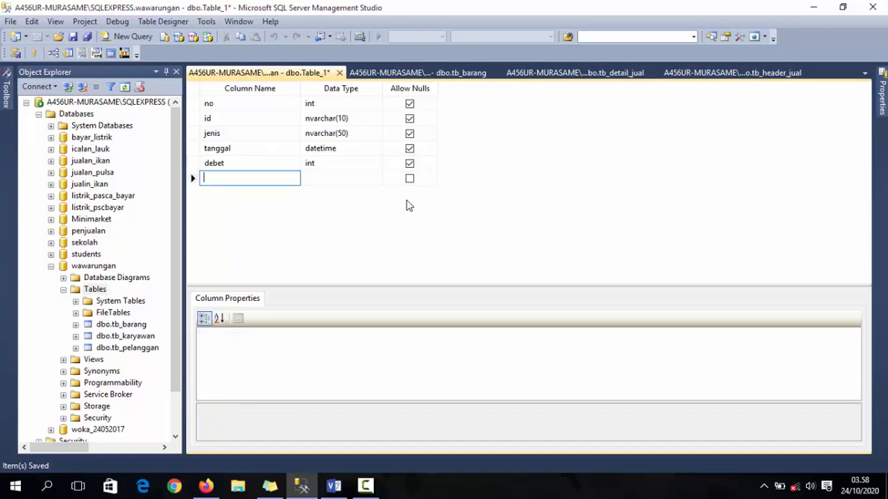
pyautogui.write('kredit')
pyautogui.press('Tab')
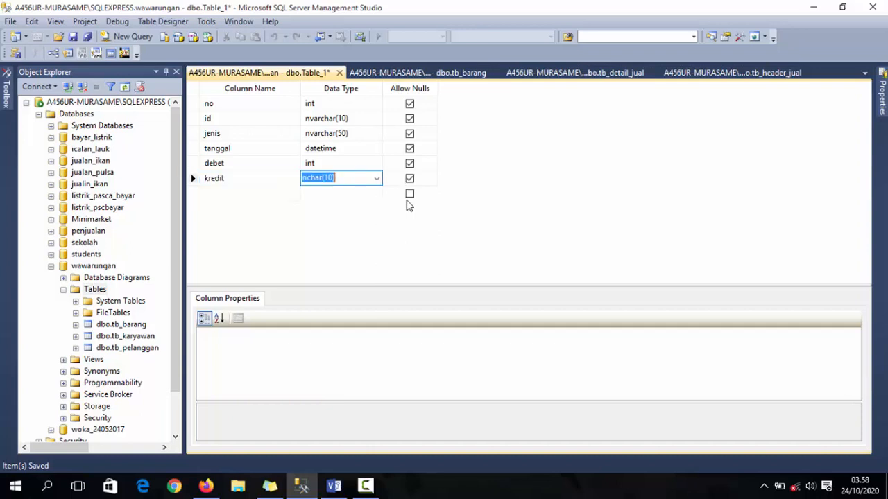
pyautogui.write('int')
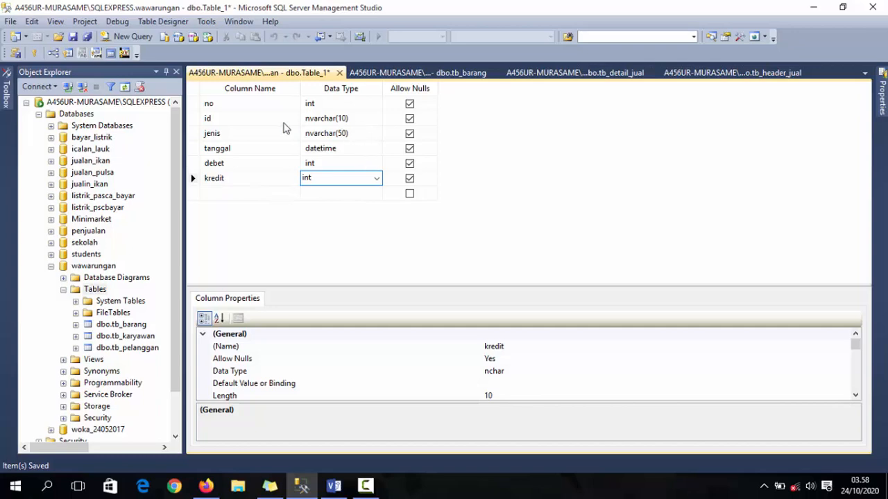
pyautogui.click(242, 163)
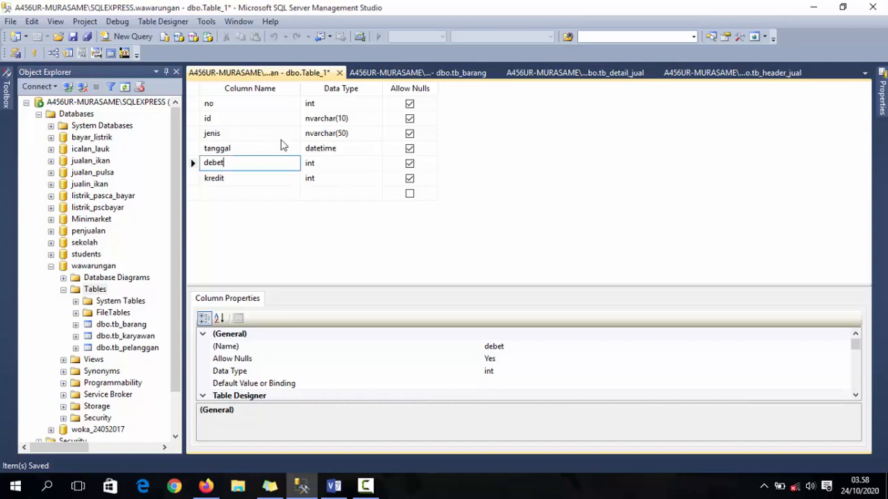
pyautogui.click(253, 180)
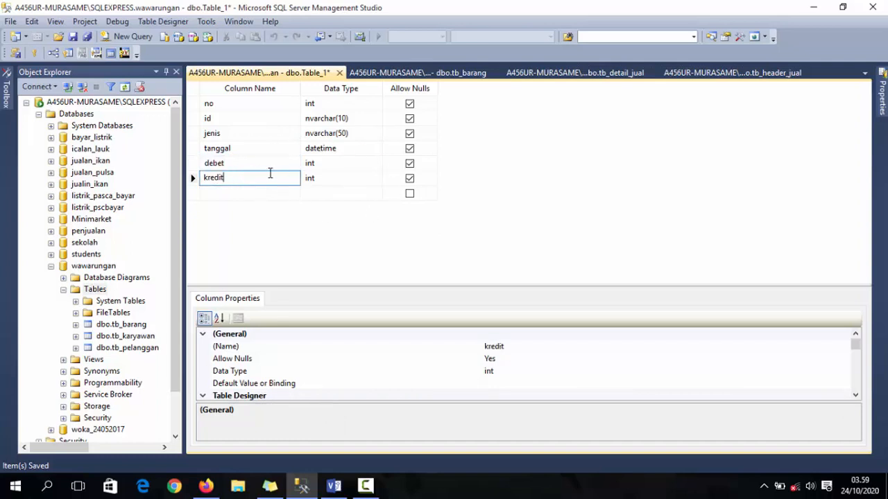
# Set the no column as the primary key and save the table as tb_saldo.
pyautogui.click(197, 104)
pyautogui.rightClick(197, 104)
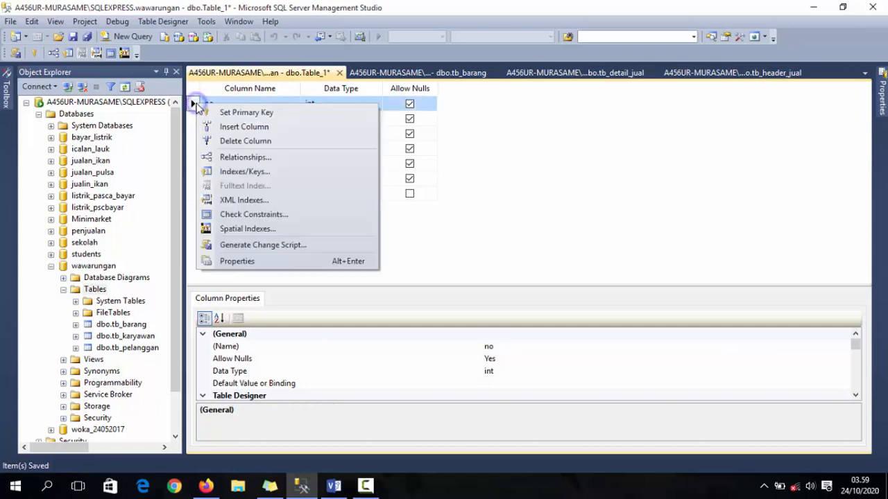
pyautogui.click(223, 113)
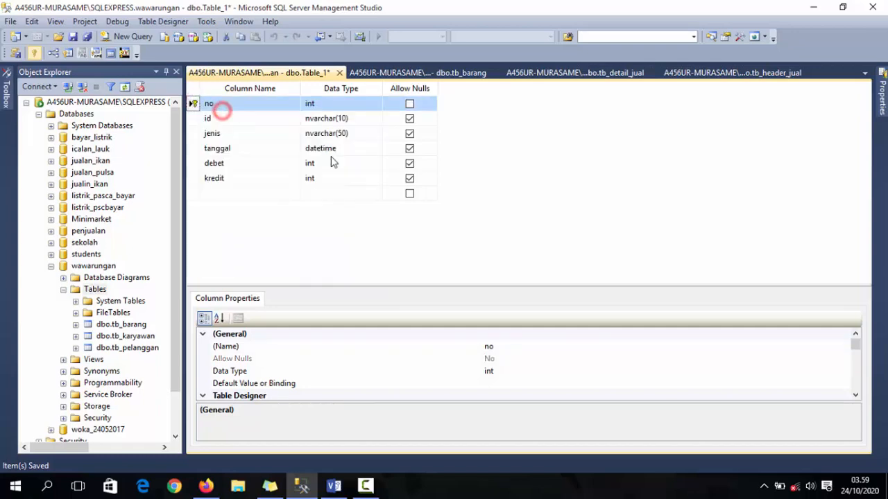
pyautogui.click(87, 36)
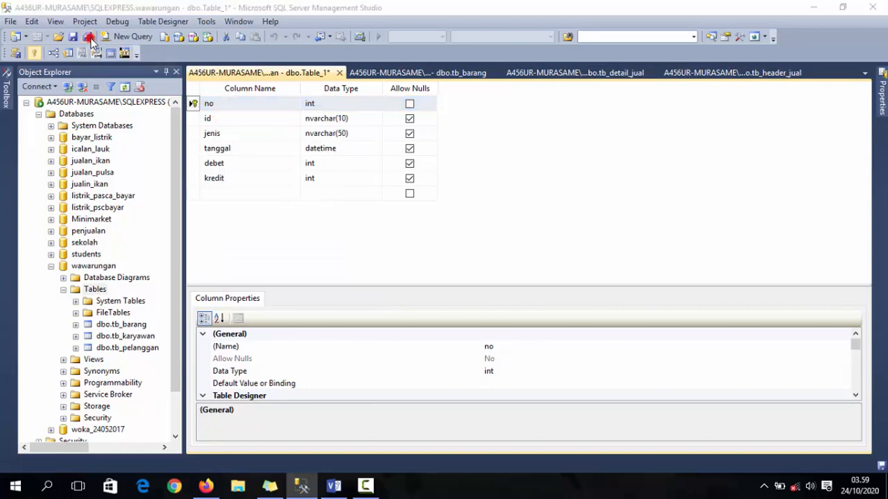
pyautogui.write('tb')
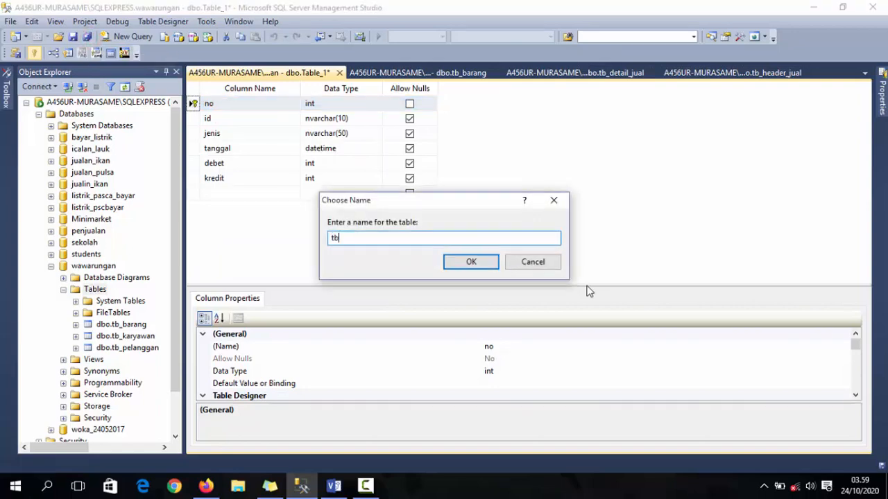
pyautogui.write('_saldo')
pyautogui.click(484, 265)
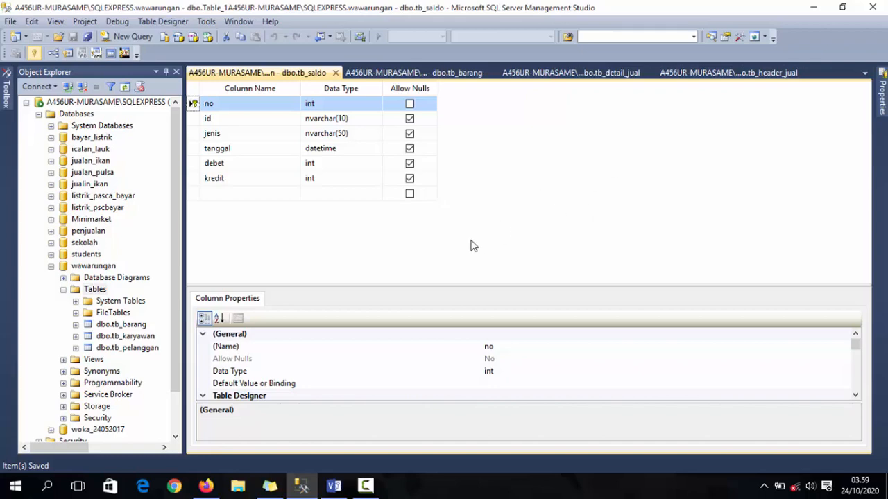
# Place Management Studio and the Visio drawing side by side, and show the tb_header_jual table design.
pyautogui.click(333, 488)
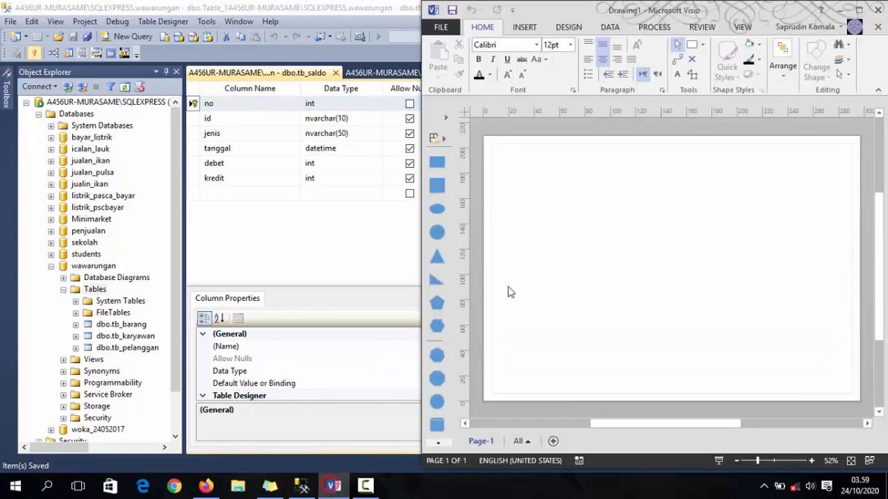
pyautogui.click(382, 7)
pyautogui.moveTo(435, 8); pyautogui.dragTo(2, 157)
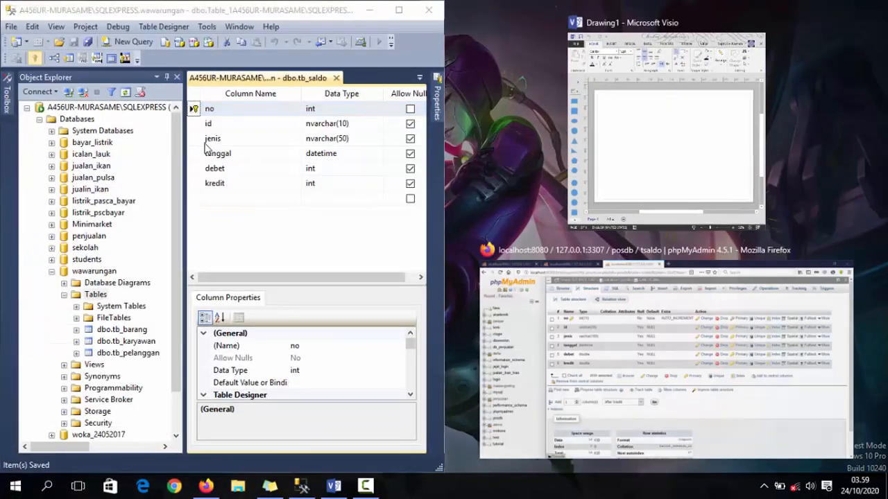
pyautogui.click(628, 133)
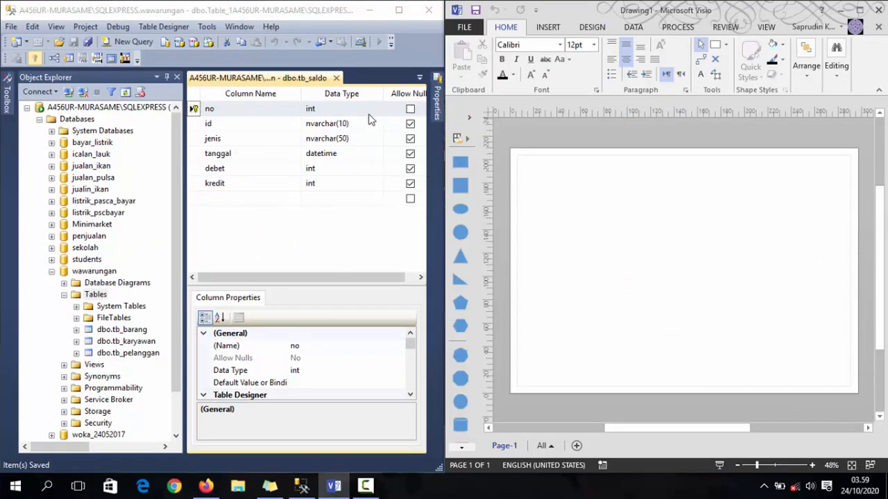
pyautogui.click(420, 78)
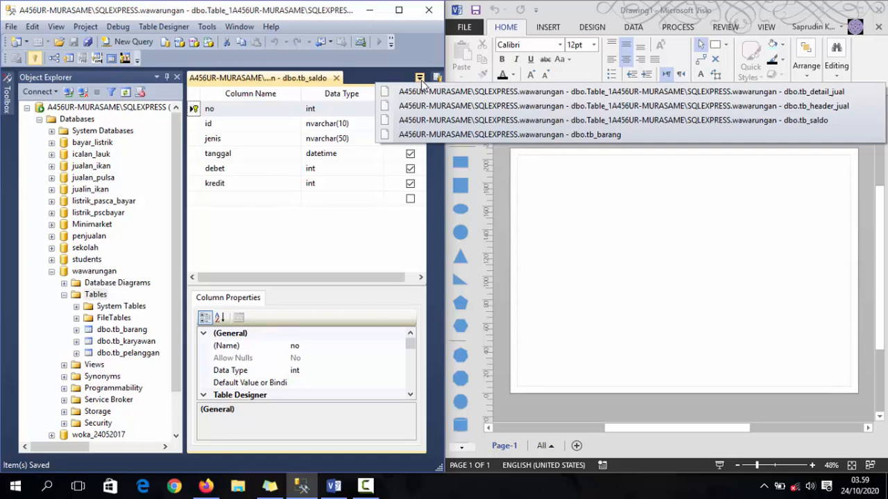
pyautogui.click(662, 109)
# Add a rectangle about 40 mm wide and 84 mm high in the Visio page's upper-left corner and fill it light cyan.
pyautogui.click(565, 198)
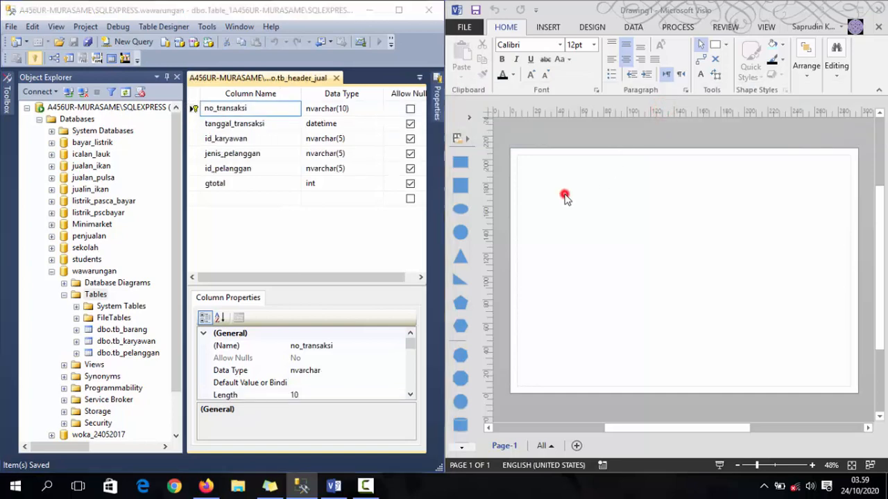
pyautogui.moveTo(459, 163); pyautogui.dragTo(540, 254)
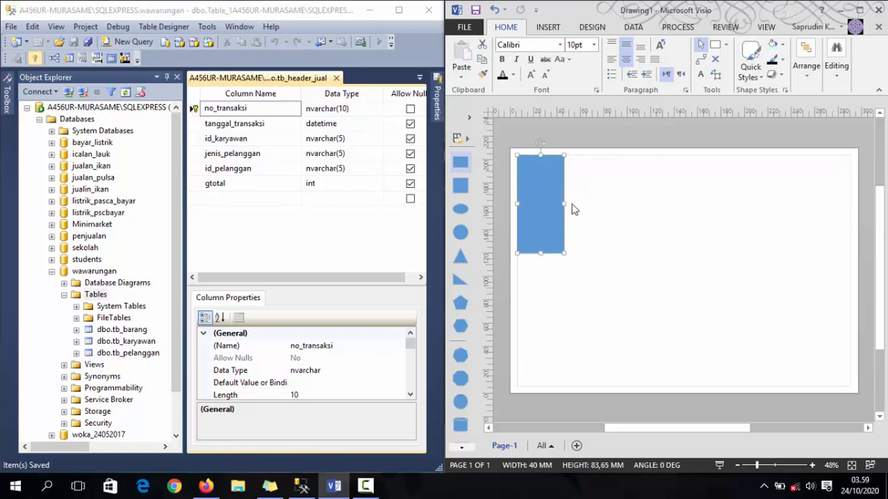
pyautogui.click(771, 46)
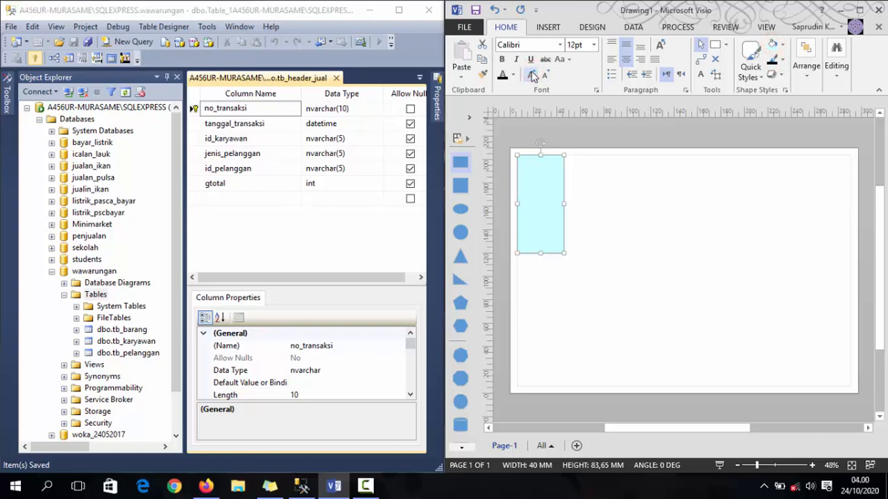
# Enter the heading Tb_header_jual in the rectangle, followed by a blank line and the field No_transaksi.
pyautogui.rightClick(545, 186)
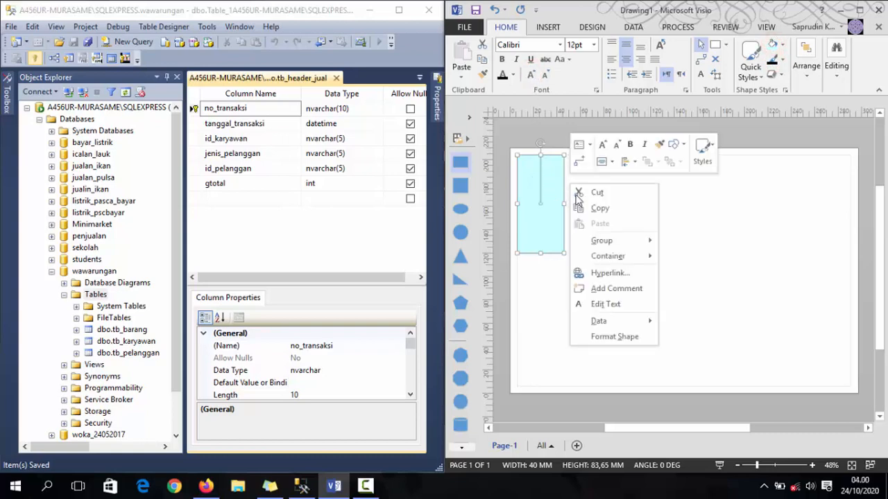
pyautogui.click(604, 304)
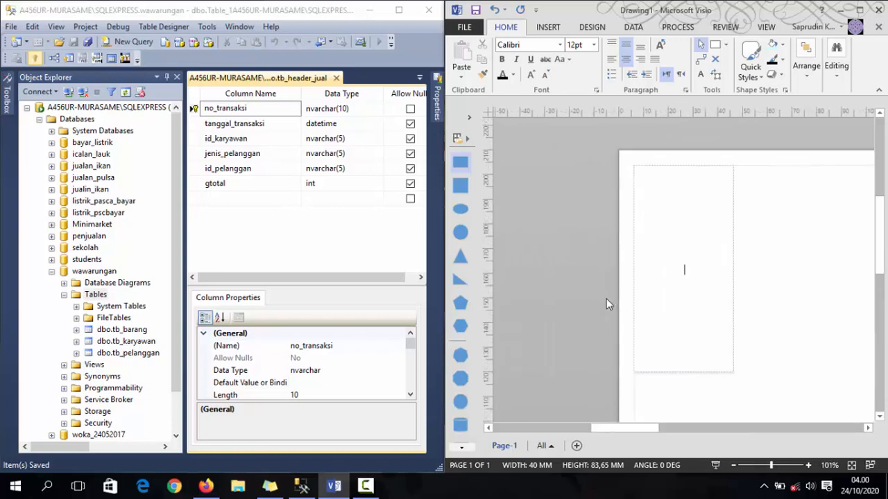
pyautogui.write('Tb_header_jual')
pyautogui.click(607, 298)
pyautogui.press('Return')
pyautogui.write('No_traksa')
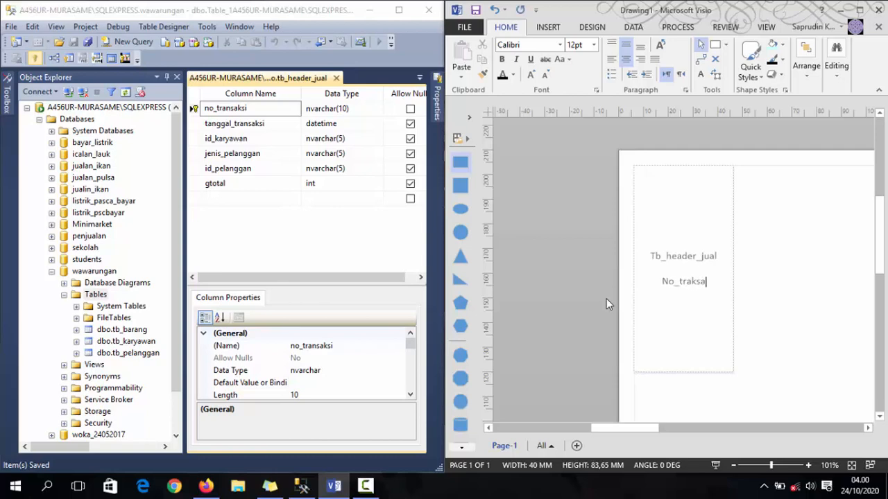
pyautogui.press('BackSpace')
pyautogui.press('BackSpace')
pyautogui.press('BackSpace')
pyautogui.write('nsaksi')
pyautogui.press('Return')
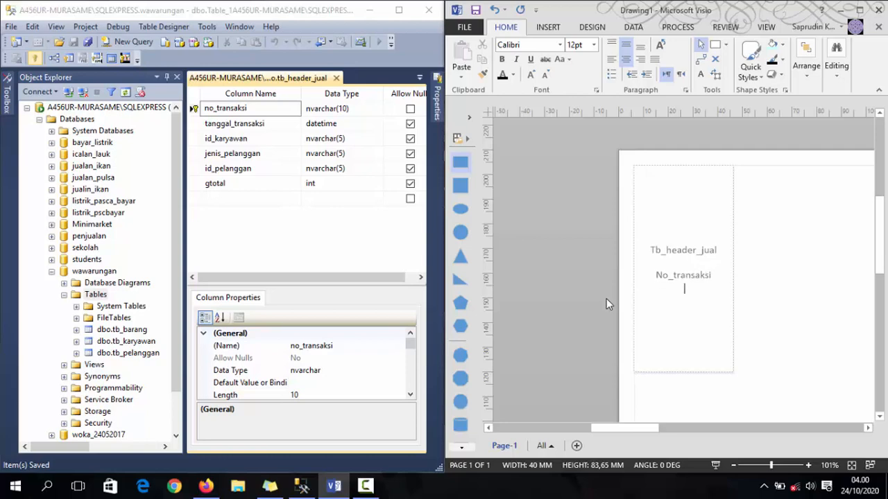
# Add Tanggal_transaksi, Id_karyawan, Jenis_pelanggan, Id_pelanggan and gtotal on separate lines below No_transaksi in the rectangle.
pyautogui.write('transaksi Tanggal')
pyautogui.write('_transaksi')
pyautogui.press('Return')
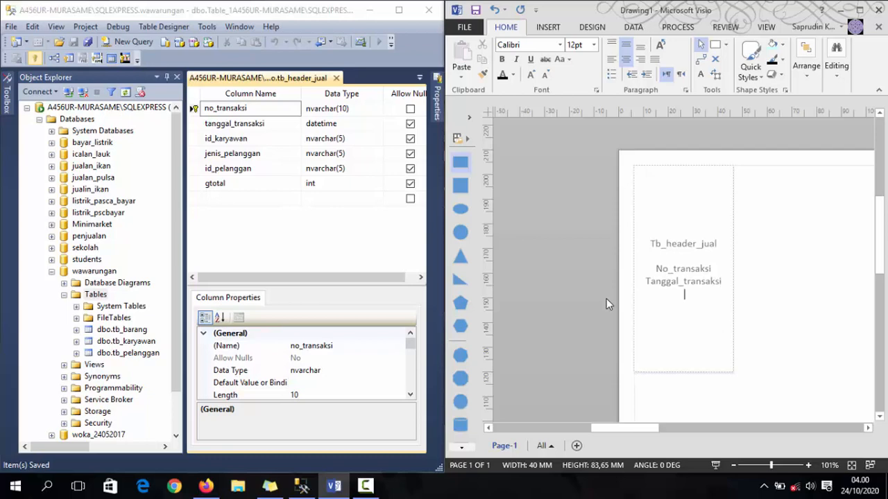
pyautogui.write('i Id_k')
pyautogui.write('aryawan')
pyautogui.press('Return')
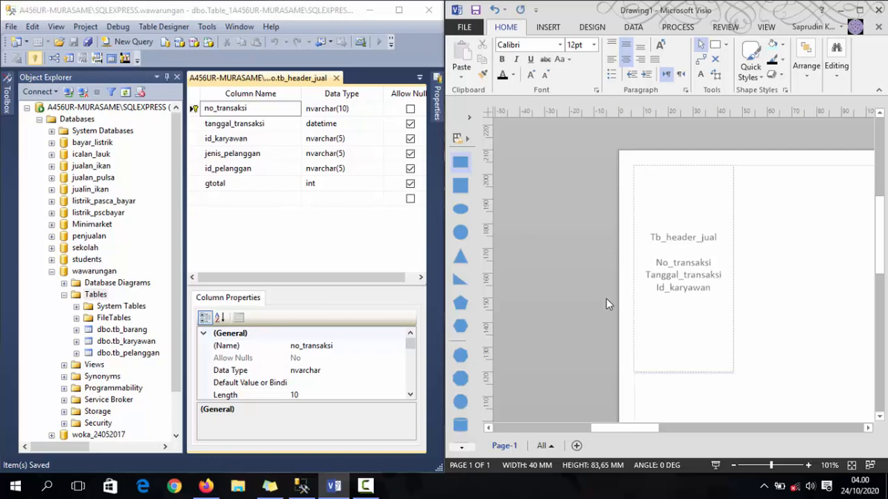
pyautogui.write('jenis_pelanggan')
pyautogui.press('Return')
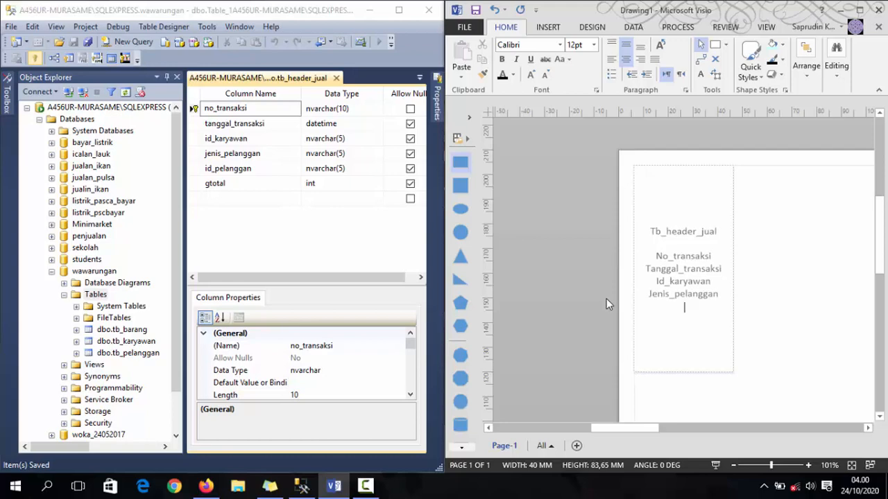
pyautogui.write('Id_pelanggan')
pyautogui.press('Return')
pyautogui.write('gtotal')
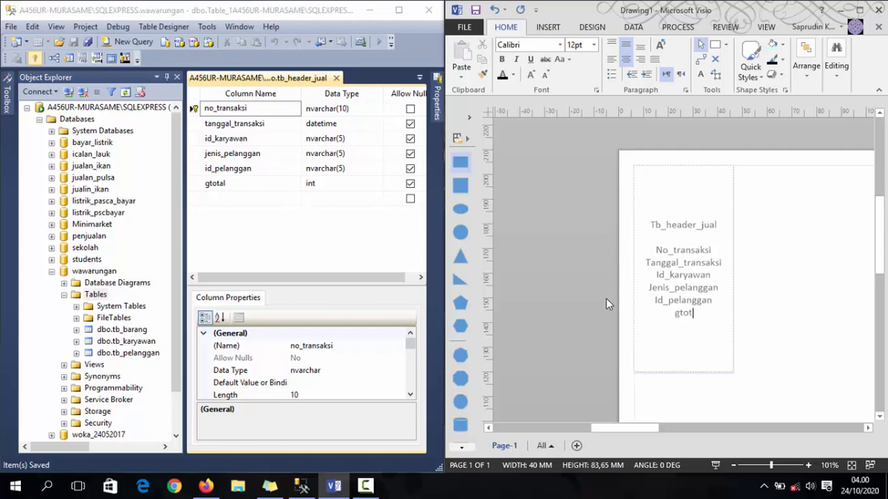
pyautogui.click(802, 300)
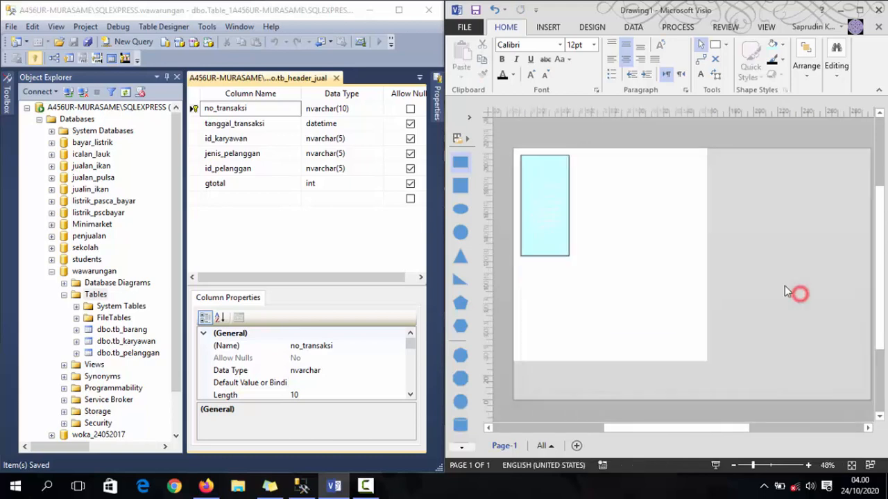
# Color the Tb_header_jual rectangle's text black and align it to the top of the shape.
pyautogui.click(537, 212)
pyautogui.click(501, 76)
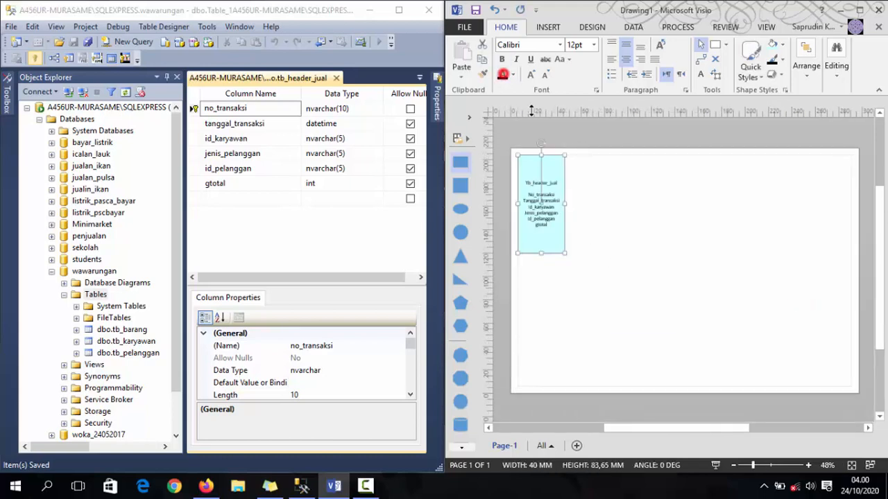
pyautogui.click(612, 43)
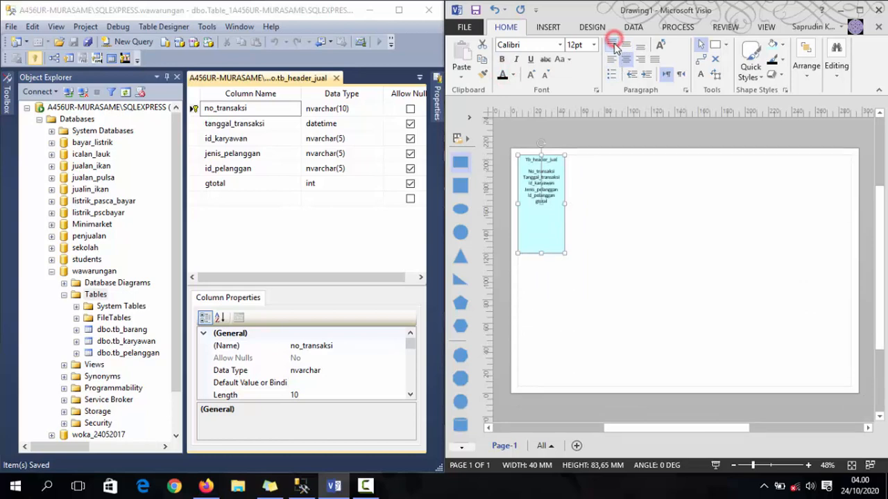
# Shorten the Tb_header_jual rectangle to about 49 mm high and move it to the upper middle of the page.
pyautogui.click(587, 162)
pyautogui.click(549, 249)
pyautogui.moveTo(541, 253); pyautogui.dragTo(548, 213)
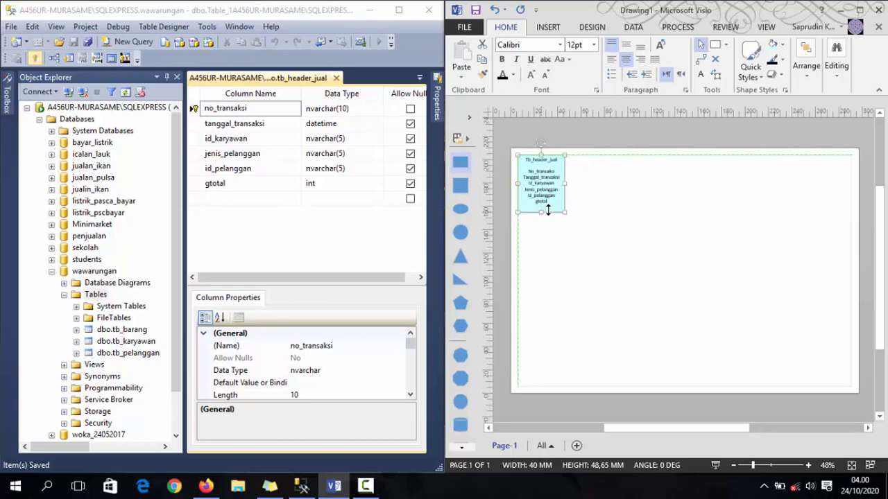
pyautogui.moveTo(551, 180); pyautogui.dragTo(697, 179)
pyautogui.click(602, 201)
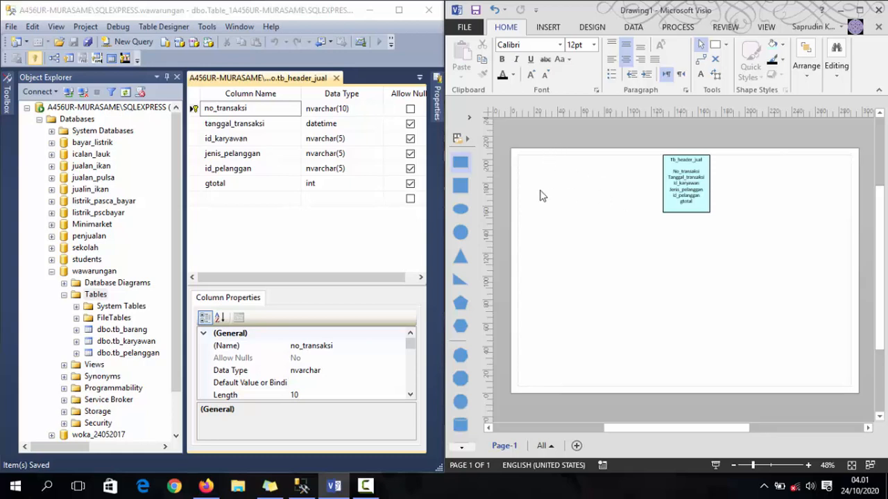
# Copy the Tb_header_jual rectangle and paste a duplicate just below and to the right of it.
pyautogui.rightClick(669, 192)
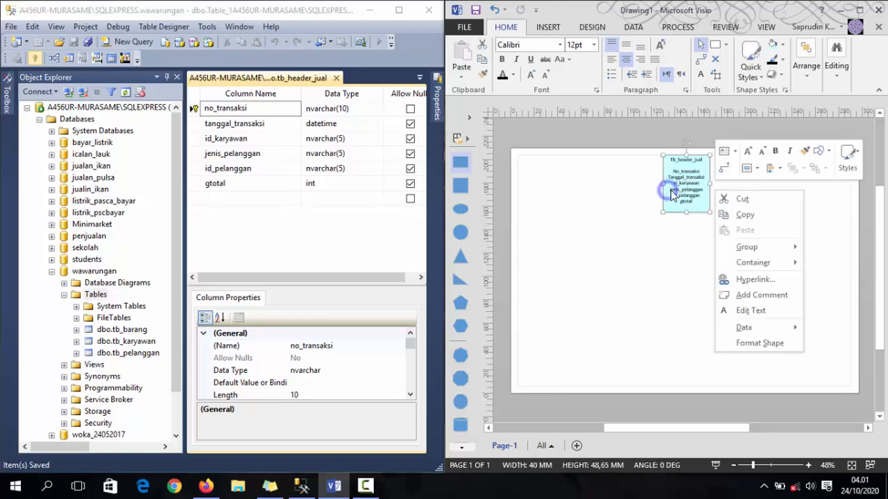
pyautogui.click(729, 215)
pyautogui.rightClick(729, 213)
pyautogui.click(752, 254)
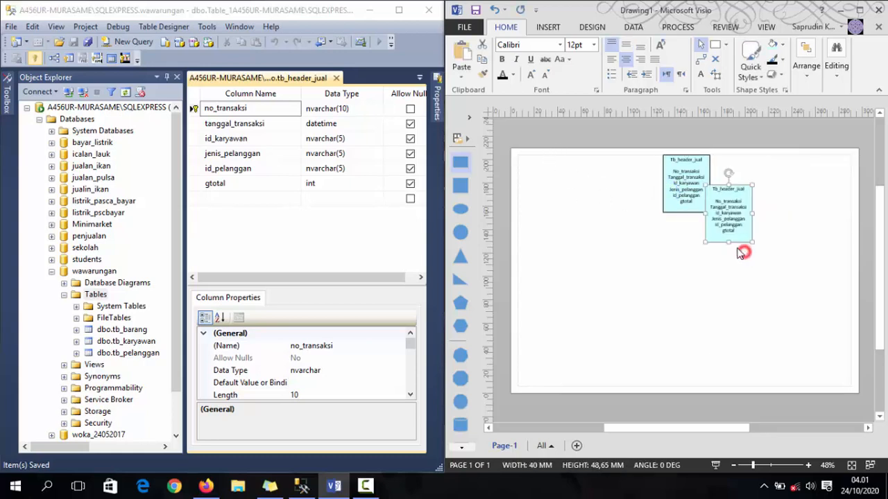
# Place the duplicate rectangle level with and to the right of the original, and change its title to Tb_detail_jual.
pyautogui.moveTo(730, 215); pyautogui.dragTo(755, 189)
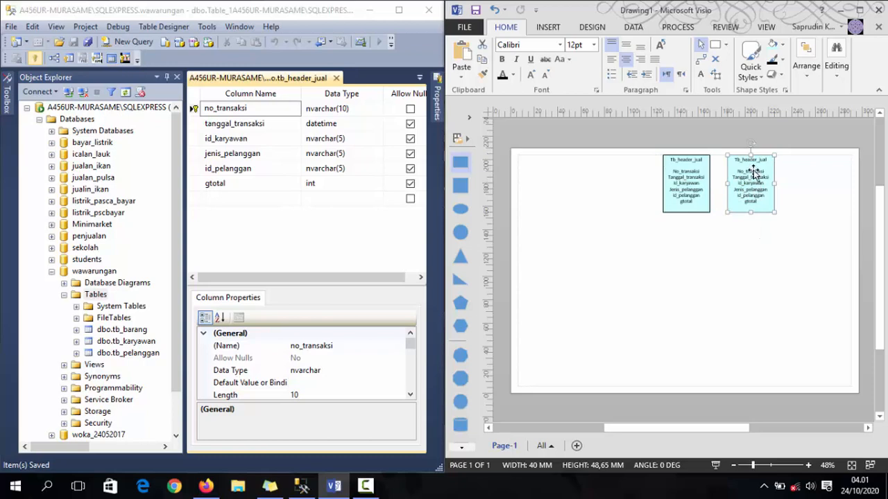
pyautogui.rightClick(777, 170)
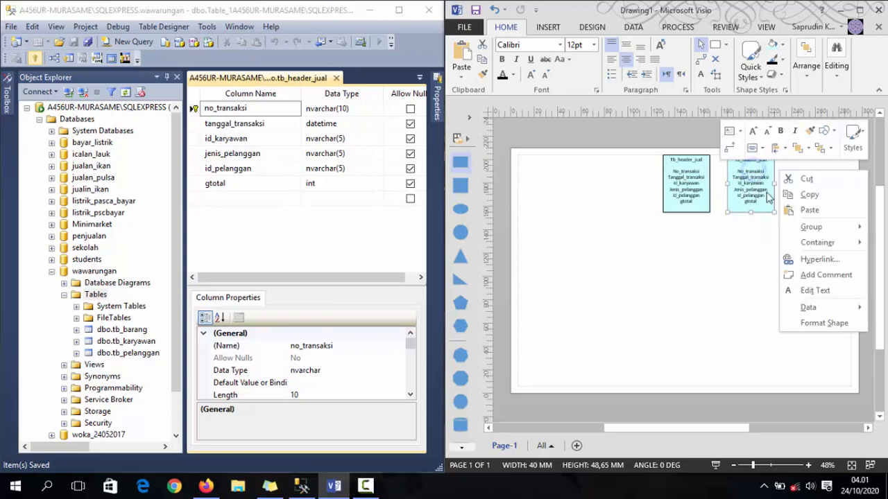
pyautogui.click(807, 289)
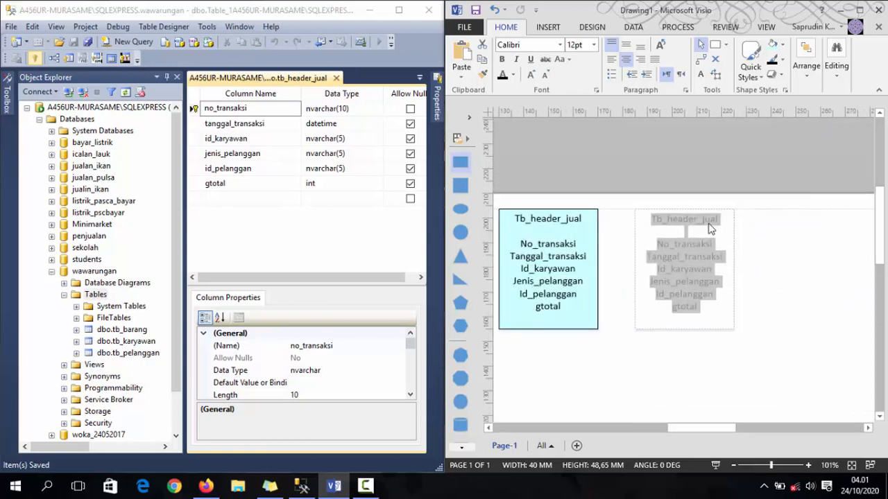
pyautogui.click(699, 220)
pyautogui.press('BackSpace')
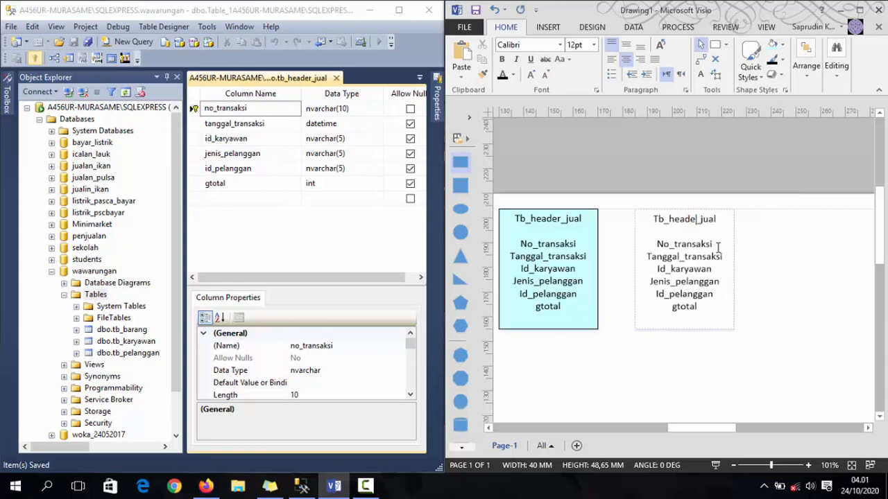
pyautogui.press('BackSpace')
pyautogui.press('BackSpace')
pyautogui.press('BackSpace')
pyautogui.press('BackSpace')
pyautogui.press('BackSpace')
pyautogui.write('de')
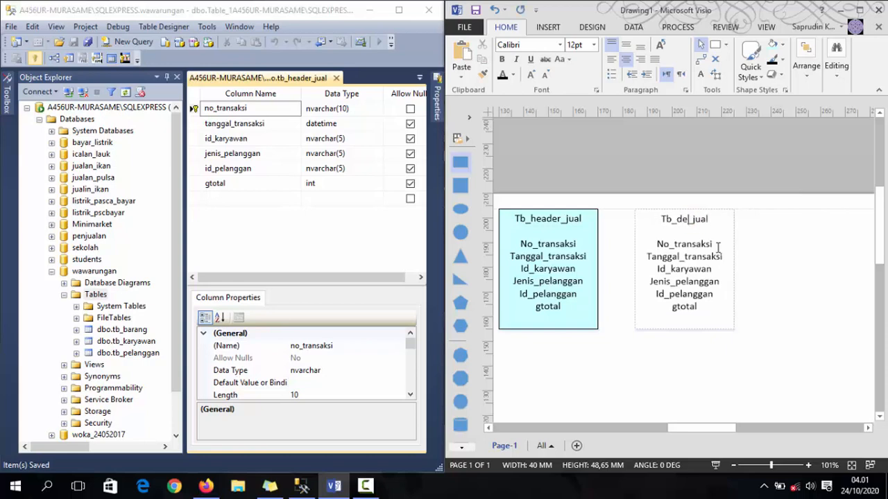
pyautogui.write('tail')
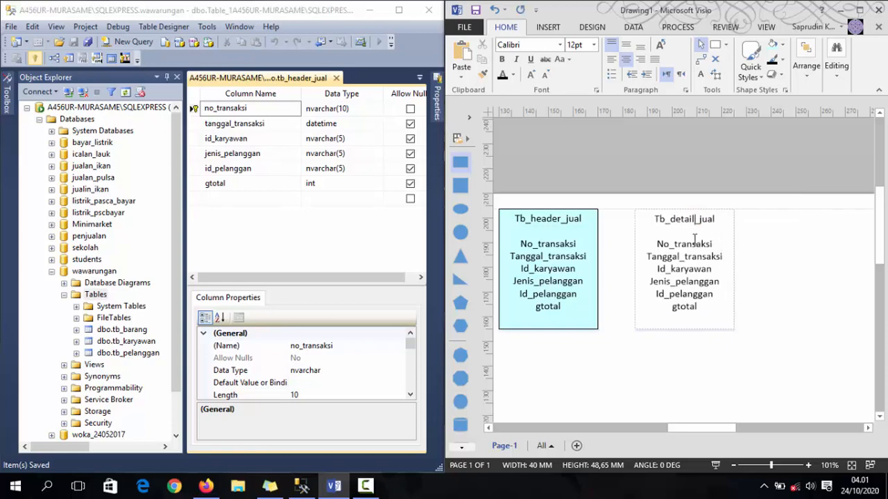
# Bring up the tb_detail_jual table design for reference and replace No_transaksi in the Tb_detail_jual rectangle with No_urut*.
pyautogui.click(419, 77)
pyautogui.click(454, 91)
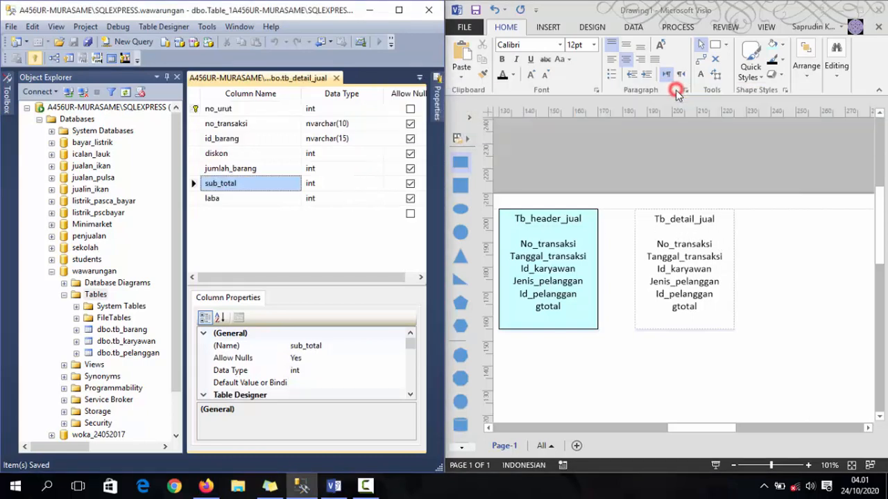
pyautogui.click(674, 225)
pyautogui.click(658, 242)
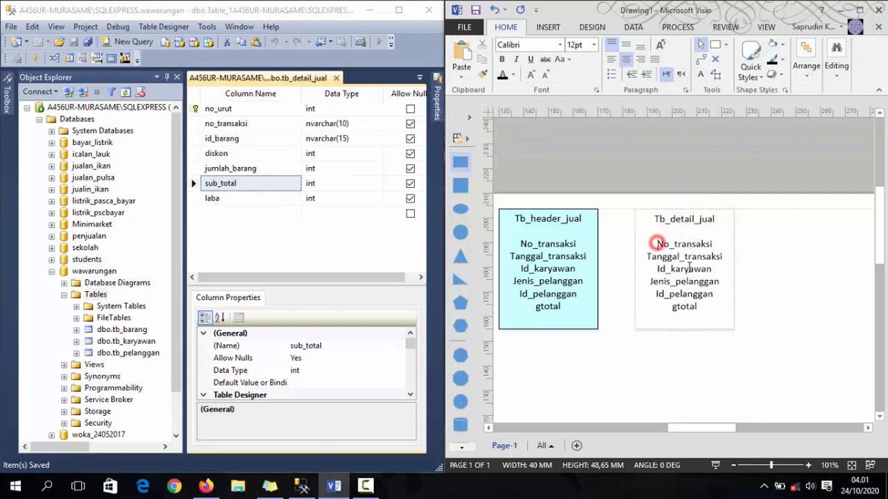
pyautogui.press('Delete')
pyautogui.press('Delete')
pyautogui.press('Delete')
pyautogui.press('Delete')
pyautogui.press('Delete')
pyautogui.press('Delete')
pyautogui.press('Delete')
pyautogui.press('Delete')
pyautogui.press('Delete')
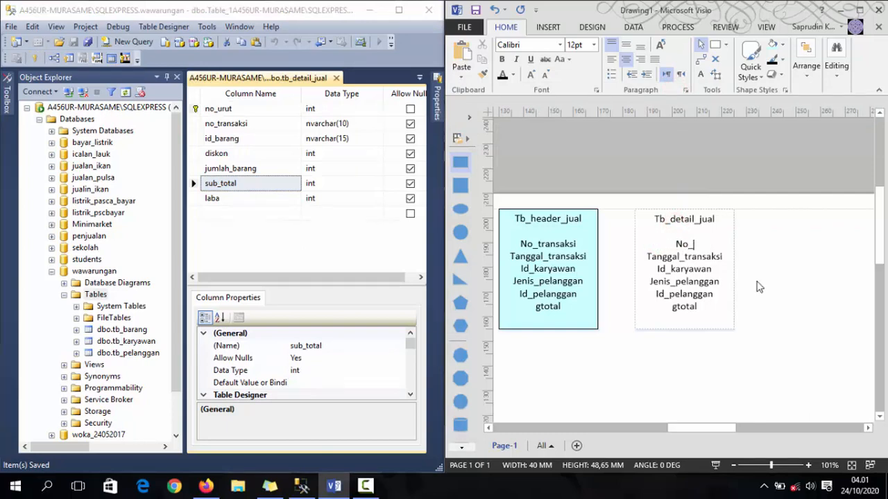
pyautogui.write('urut*')
# Mark No_transaksi as the primary key in the Tb_header_jual rectangle by adding an asterisk after it.
pyautogui.click(579, 247)
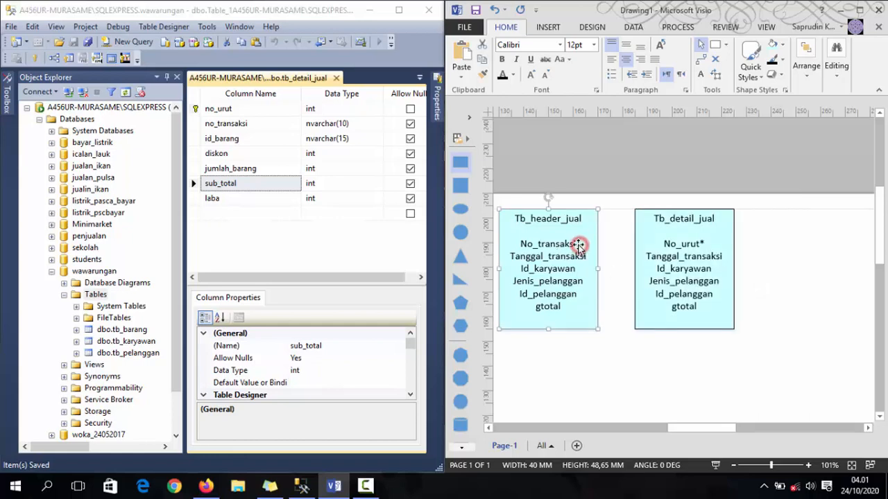
pyautogui.rightClick(578, 247)
pyautogui.click(630, 366)
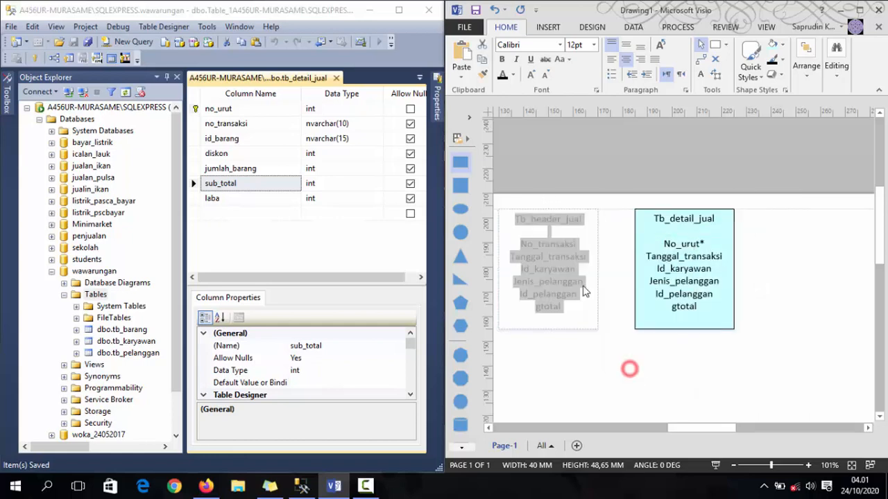
pyautogui.click(576, 245)
pyautogui.write('*')
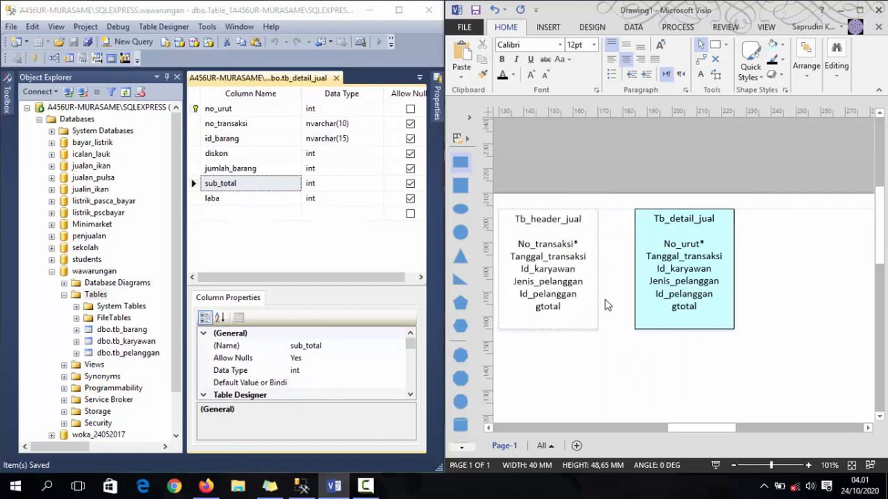
# Replace Tanggal_transaksi in the Tb_detail_jual rectangle with no_transaksi**.
pyautogui.click(690, 255)
pyautogui.rightClick(691, 255)
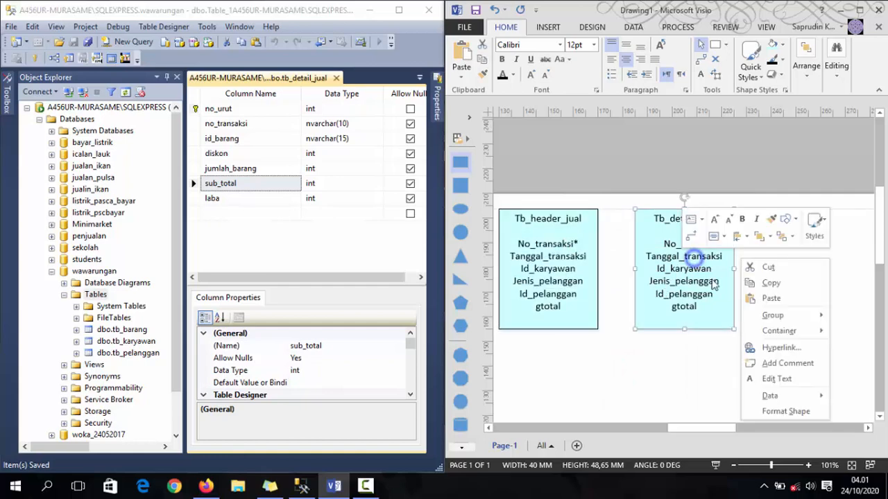
pyautogui.click(758, 381)
pyautogui.click(727, 261)
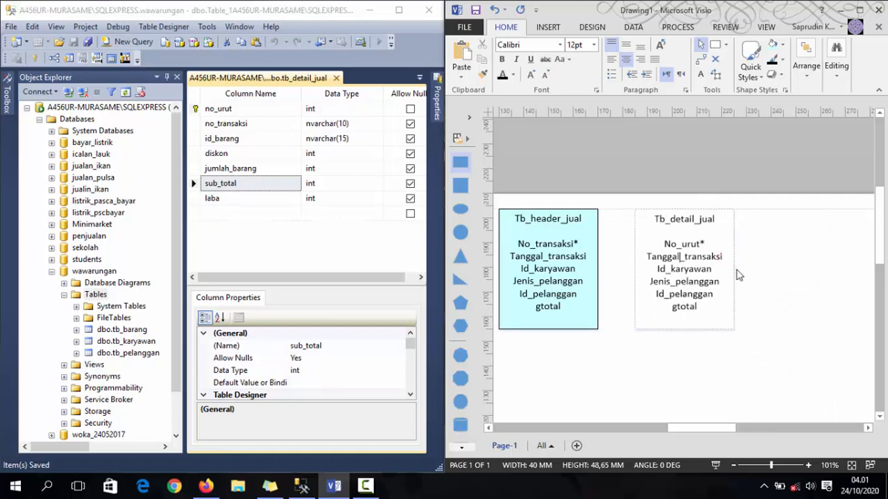
pyautogui.hotkey('ctrl', 'shift', 'Right')
pyautogui.write('no')
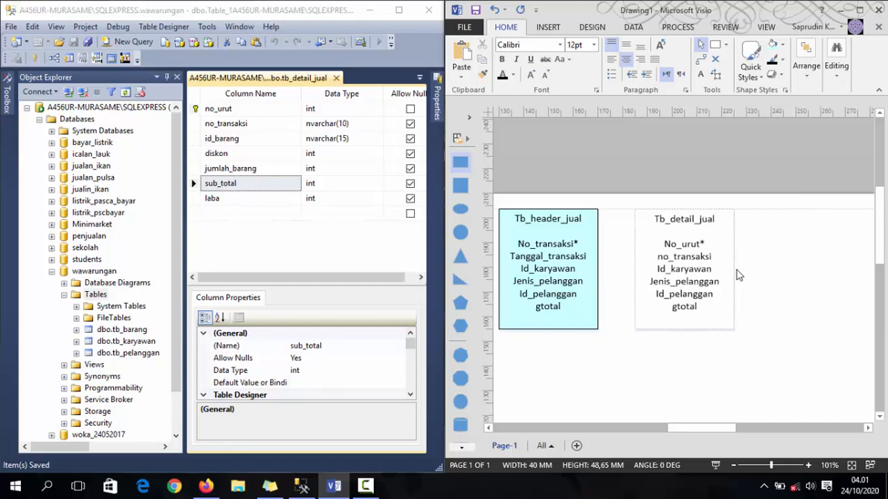
pyautogui.write('*')
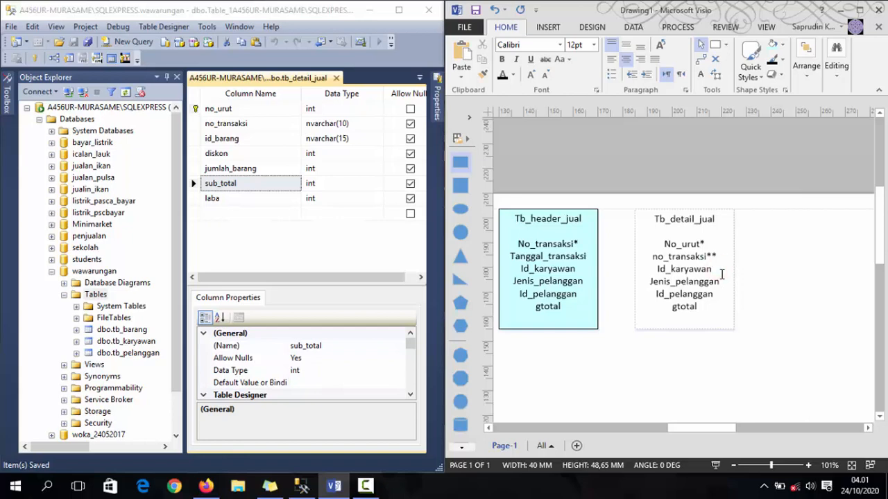
# Change the Id_karyawan line in the Tb_detail_jual rectangle to Id_barang.
pyautogui.press('BackSpace')
pyautogui.press('BackSpace')
pyautogui.press('BackSpace')
pyautogui.press('BackSpace')
pyautogui.press('BackSpace')
pyautogui.press('BackSpace')
pyautogui.press('BackSpace')
pyautogui.write('barang')
# Replace the Jenis_pelanggan line in the Tb_detail_jual rectangle with diskon.
pyautogui.press('BackSpace')
pyautogui.press('BackSpace')
pyautogui.press('BackSpace')
pyautogui.press('BackSpace')
pyautogui.press('BackSpace')
pyautogui.press('BackSpace')
pyautogui.press('BackSpace')
pyautogui.press('BackSpace')
pyautogui.press('BackSpace')
pyautogui.press('BackSpace')
pyautogui.press('BackSpace')
pyautogui.press('BackSpace')
pyautogui.press('BackSpace')
pyautogui.press('BackSpace')
pyautogui.press('BackSpace')
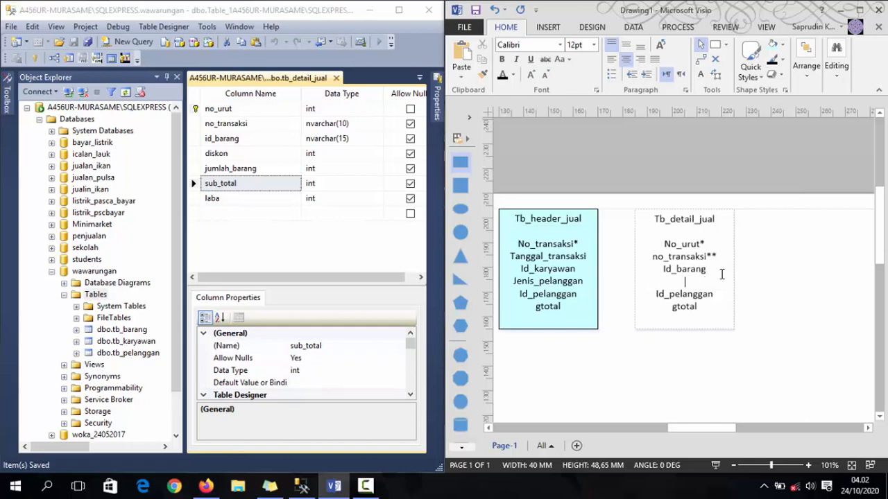
pyautogui.write('diskon')
# Replace the Id_pelanggan line in the Tb_detail_jual rectangle with Jumlah_barang.
pyautogui.press('BackSpace')
pyautogui.press('BackSpace')
pyautogui.press('BackSpace')
pyautogui.press('BackSpace')
pyautogui.press('BackSpace')
pyautogui.press('BackSpace')
pyautogui.press('BackSpace')
pyautogui.press('BackSpace')
pyautogui.press('BackSpace')
pyautogui.press('BackSpace')
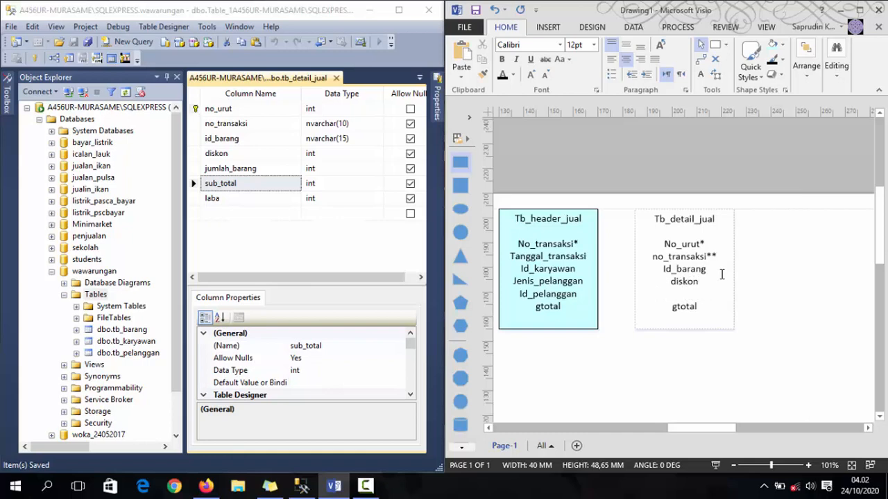
pyautogui.write('jumlah_barang')
# Change gtotal in the Tb_detail_jual rectangle to Sub_total and add laba on a new line below it.
pyautogui.press('Delete')
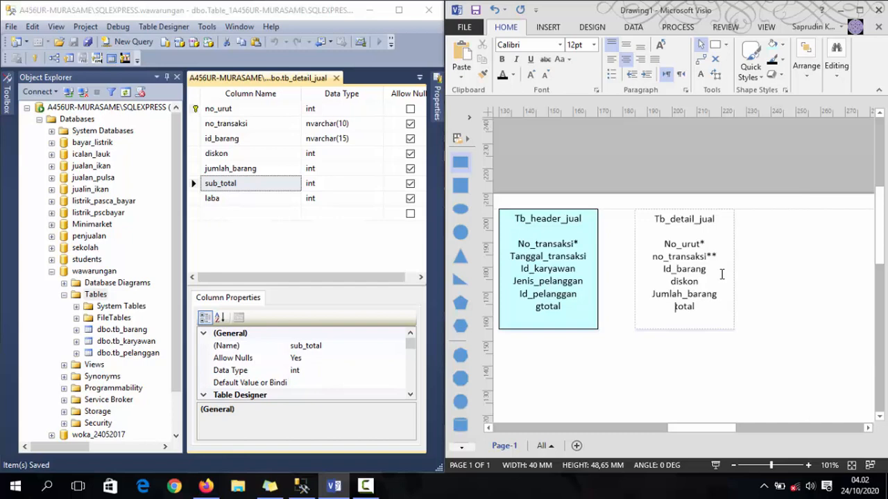
pyautogui.write('Sub_T')
pyautogui.click(782, 254)
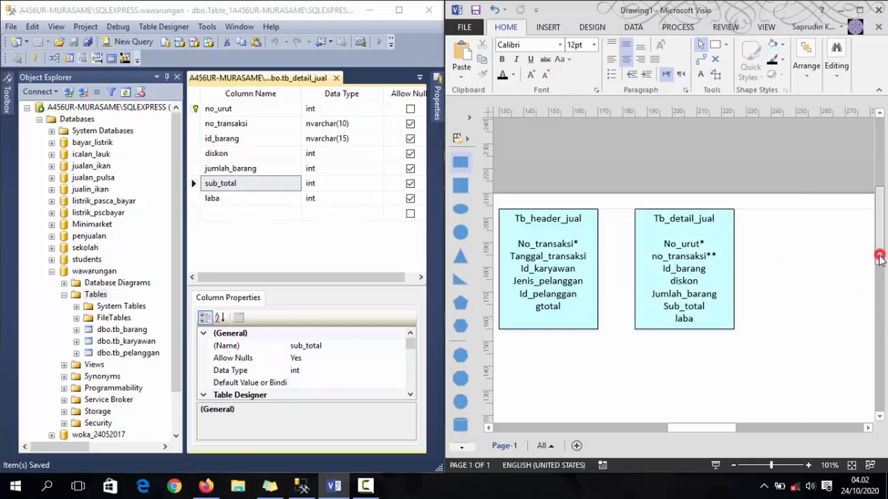
# Move the Tb_detail_jual rectangle farther from Tb_header_jual and draw a connector from Tb_header_jual to it.
pyautogui.moveTo(879, 254); pyautogui.dragTo(882, 283)
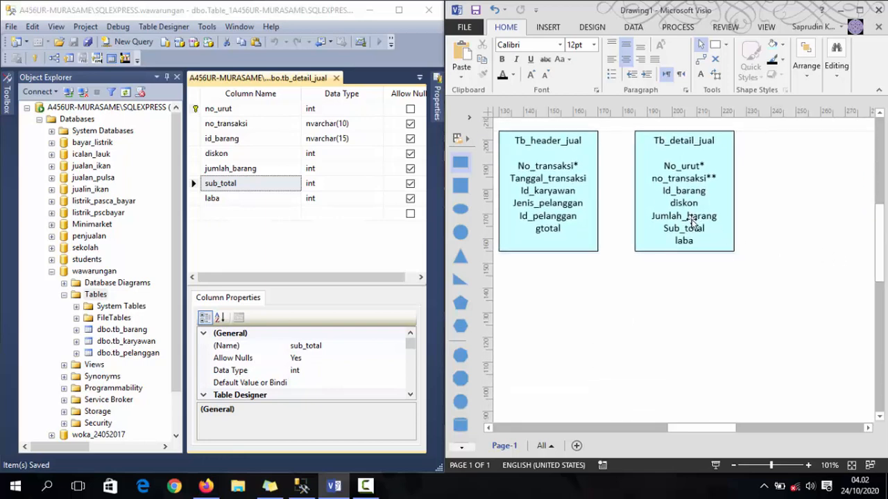
pyautogui.moveTo(688, 216); pyautogui.dragTo(791, 216)
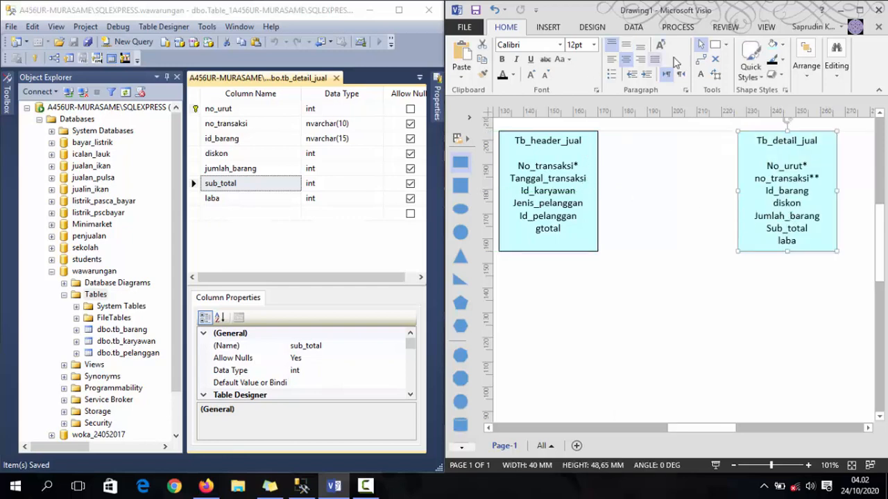
pyautogui.click(700, 62)
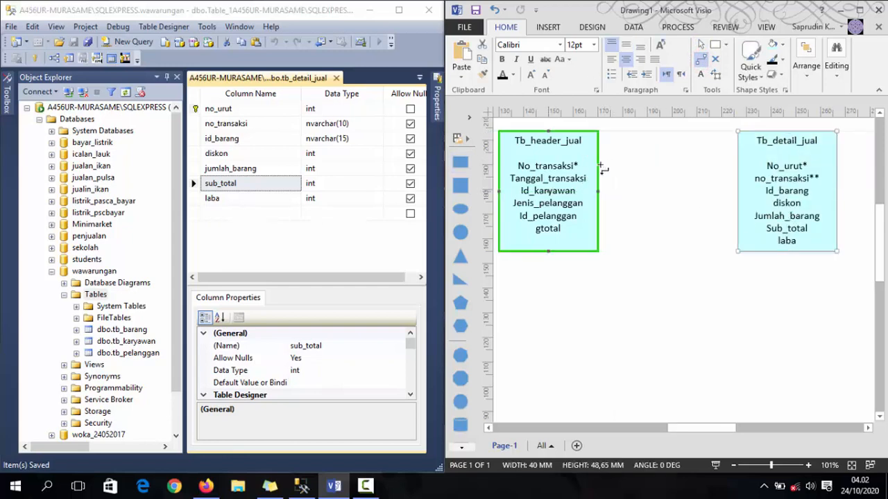
pyautogui.moveTo(600, 164); pyautogui.dragTo(735, 162)
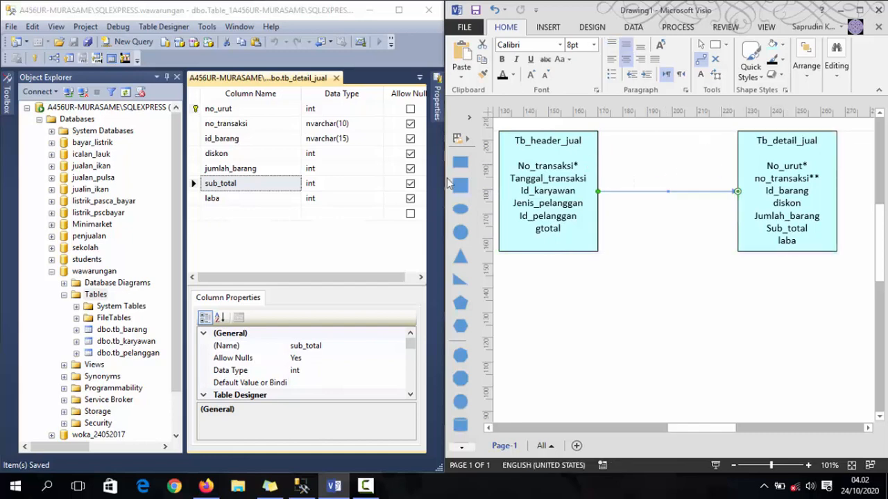
# Color the connector line between the two rectangles black.
pyautogui.click(770, 61)
pyautogui.rightClick(699, 192)
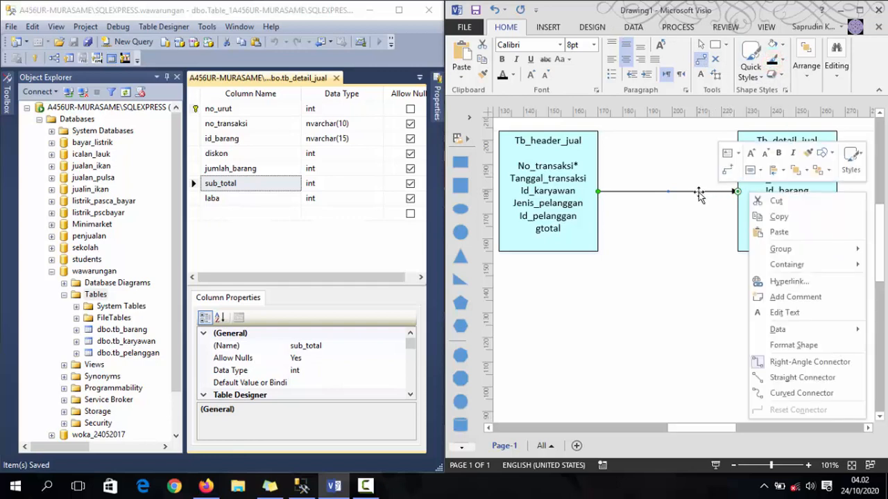
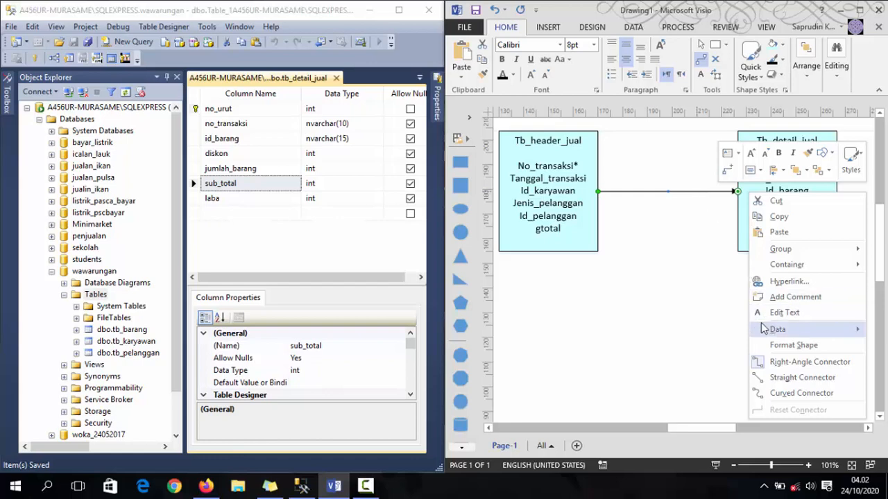
pyautogui.moveTo(775, 268)
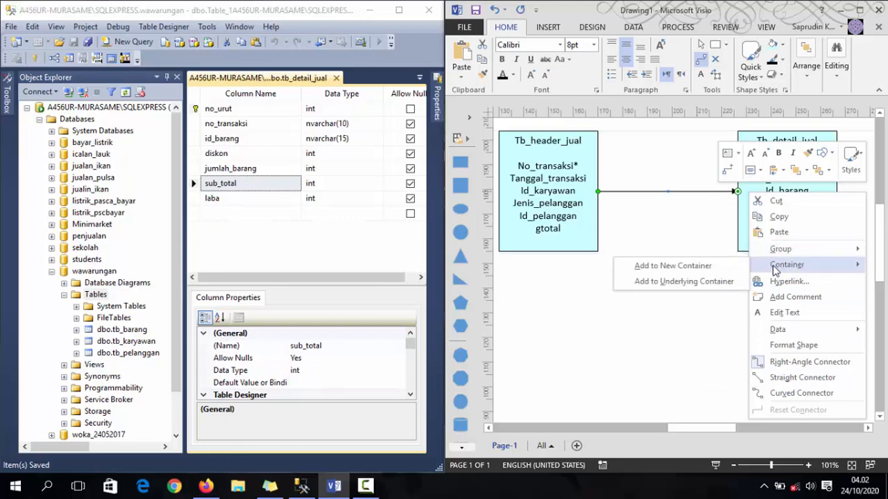
pyautogui.click(636, 203)
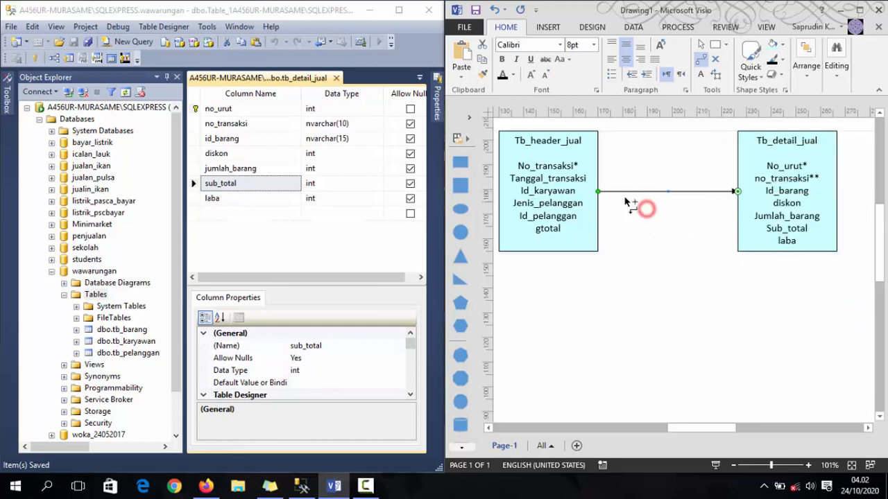
# Detach the connector from both rectangles and place its ends beside No_transaksi* in Tb_header_jual and no_transaksi** in Tb_detail_jual.
pyautogui.moveTo(598, 193)
pyautogui.mouseDown()
pyautogui.moveTo(595, 172)
pyautogui.moveTo(601, 182)
pyautogui.mouseUp()
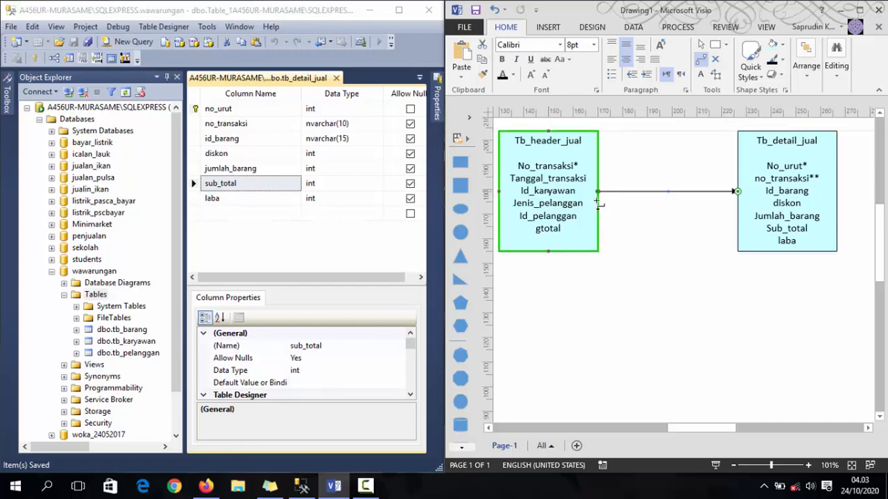
pyautogui.click(494, 10)
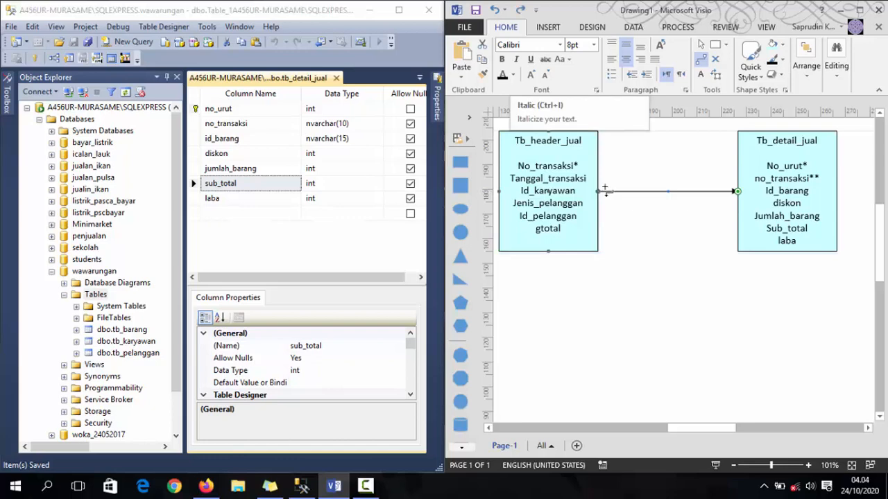
pyautogui.moveTo(593, 192); pyautogui.dragTo(609, 165)
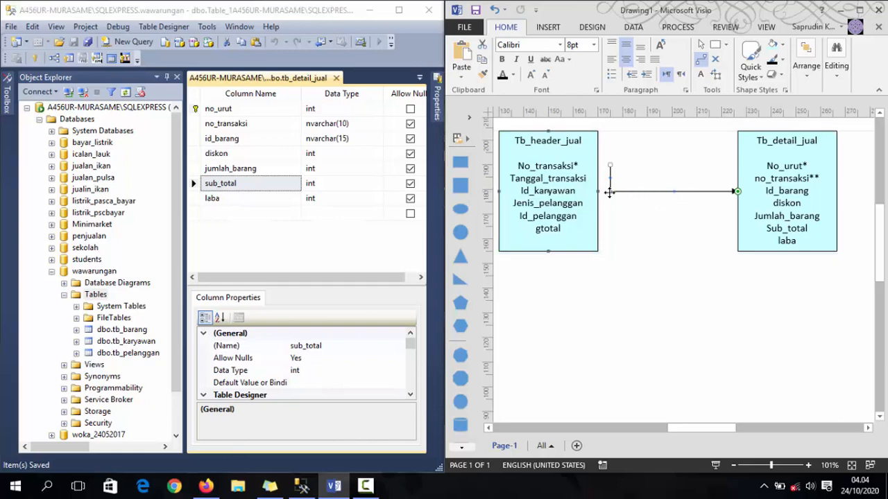
pyautogui.moveTo(733, 192); pyautogui.dragTo(727, 177)
pyautogui.moveTo(729, 176); pyautogui.dragTo(730, 174)
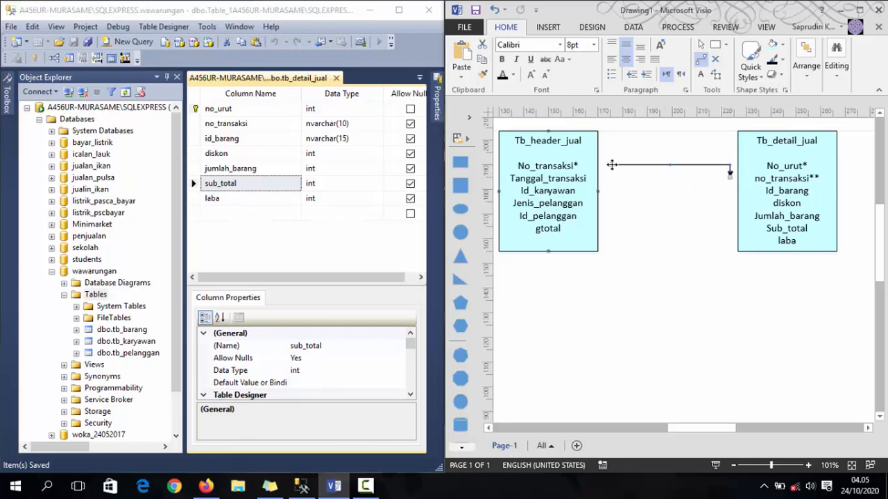
pyautogui.moveTo(610, 165); pyautogui.dragTo(605, 165)
# Change the connector between No_transaksi* and no_transaksi** to a Straight Connector.
pyautogui.rightClick(699, 166)
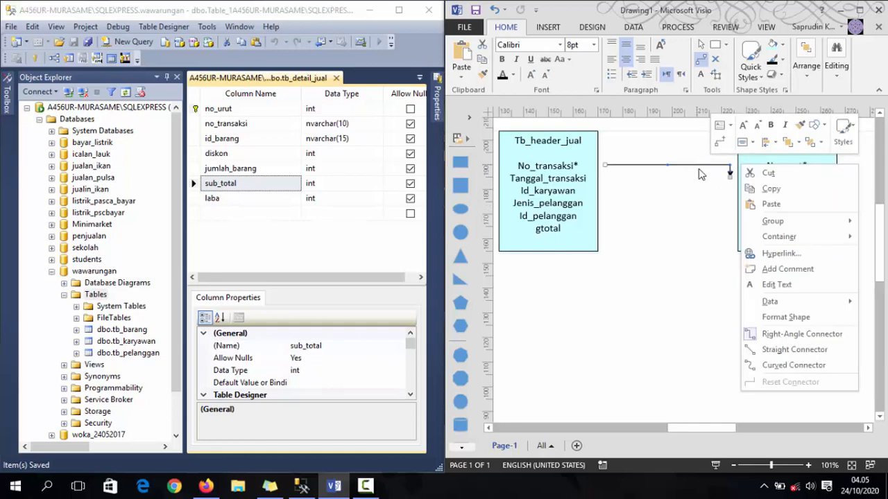
pyautogui.click(784, 349)
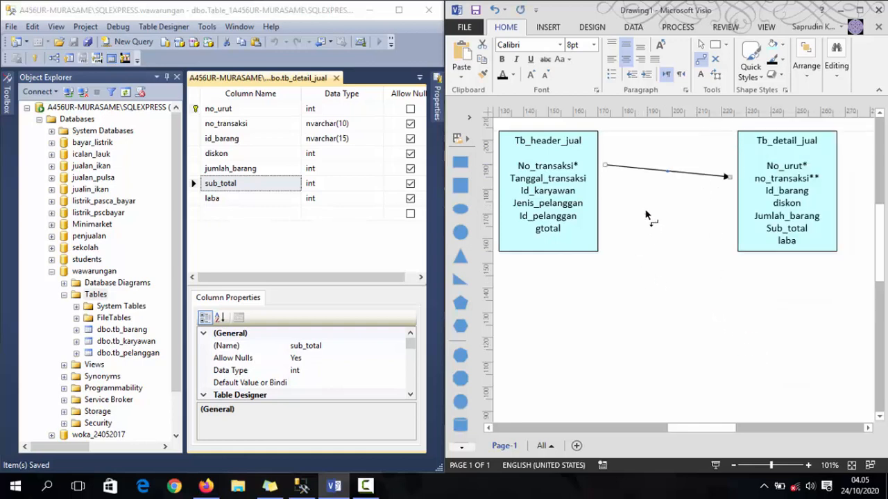
pyautogui.click(571, 175)
pyautogui.click(772, 182)
pyautogui.click(668, 204)
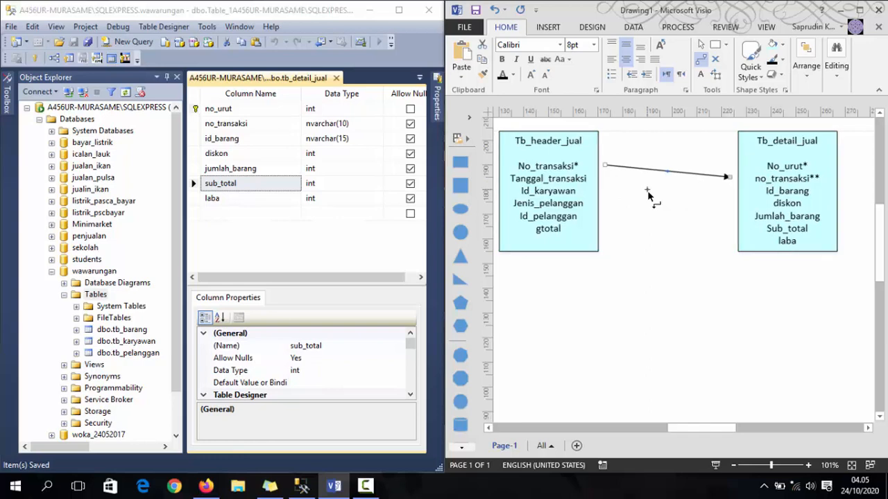
pyautogui.scroll(-5, 648, 195)
pyautogui.scroll(5, 648, 195)
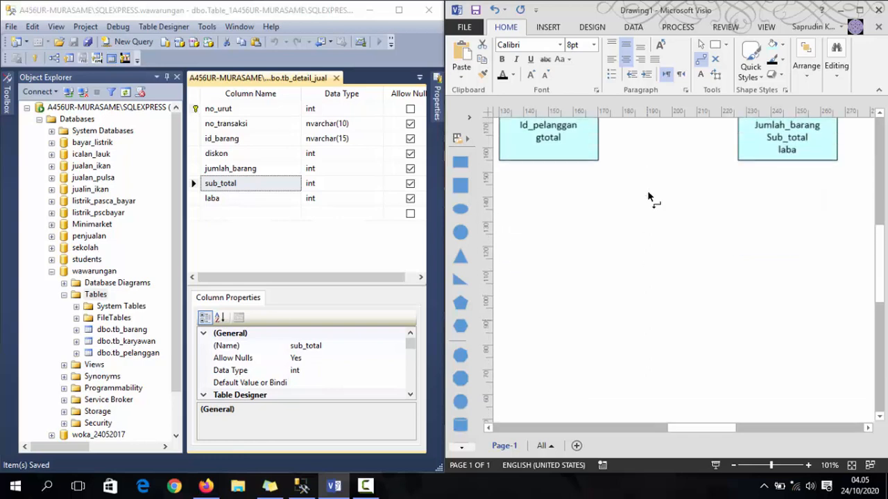
pyautogui.press('Down')
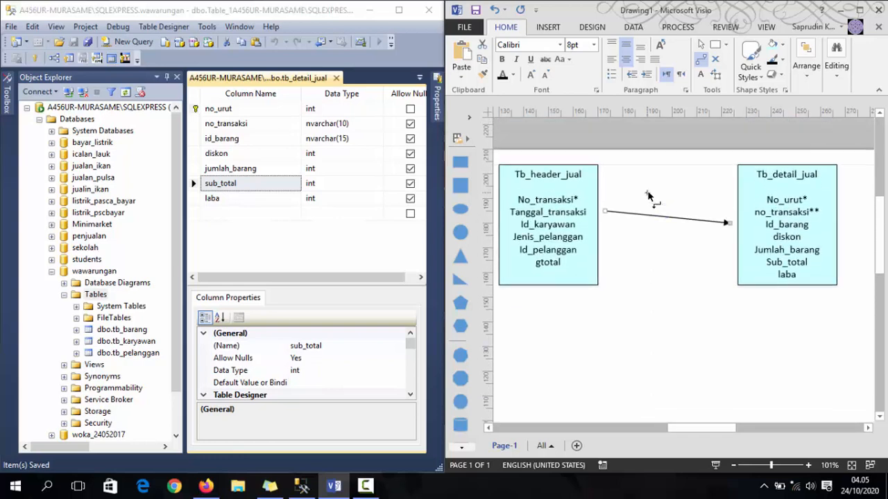
pyautogui.press('Up')
pyautogui.click(774, 223)
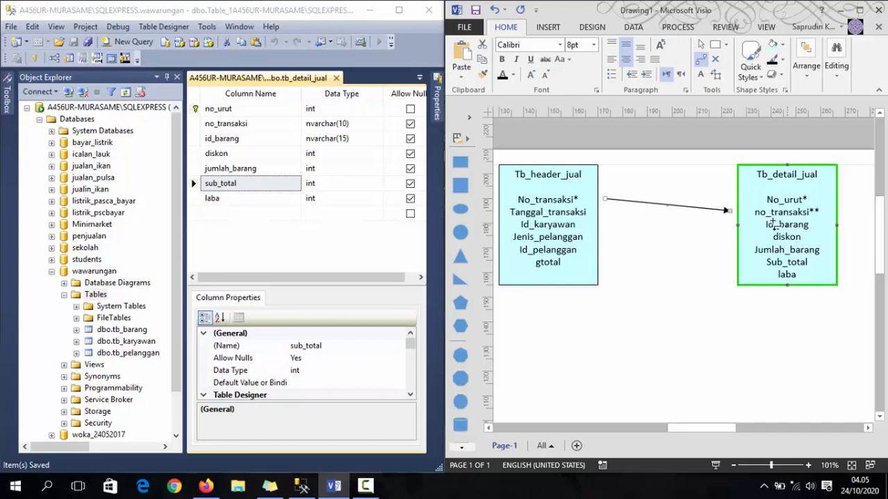
pyautogui.click(570, 217)
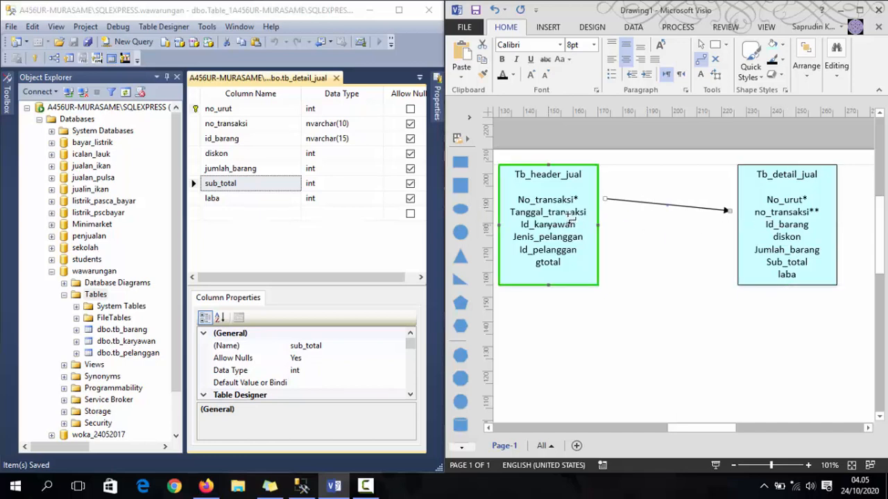
pyautogui.click(799, 211)
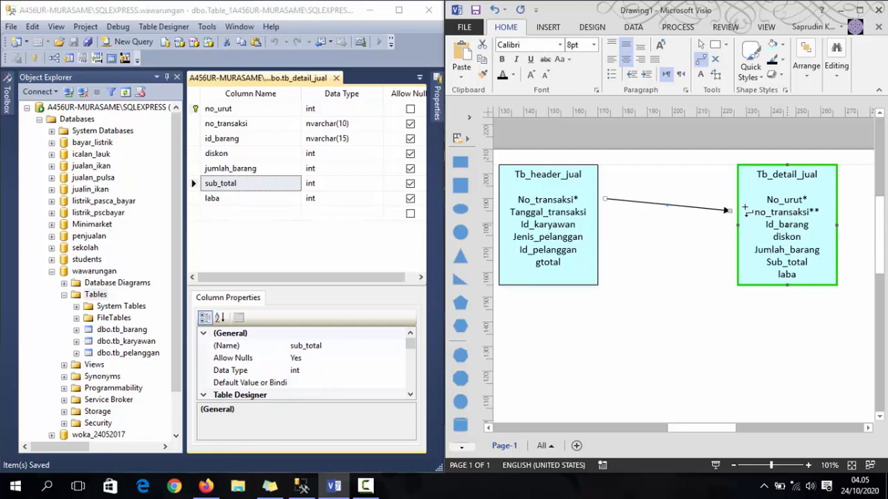
pyautogui.click(570, 207)
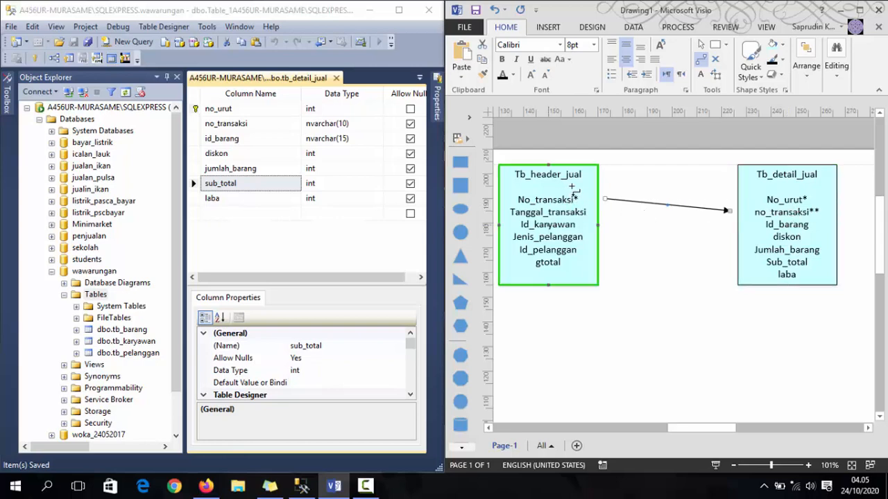
pyautogui.click(661, 251)
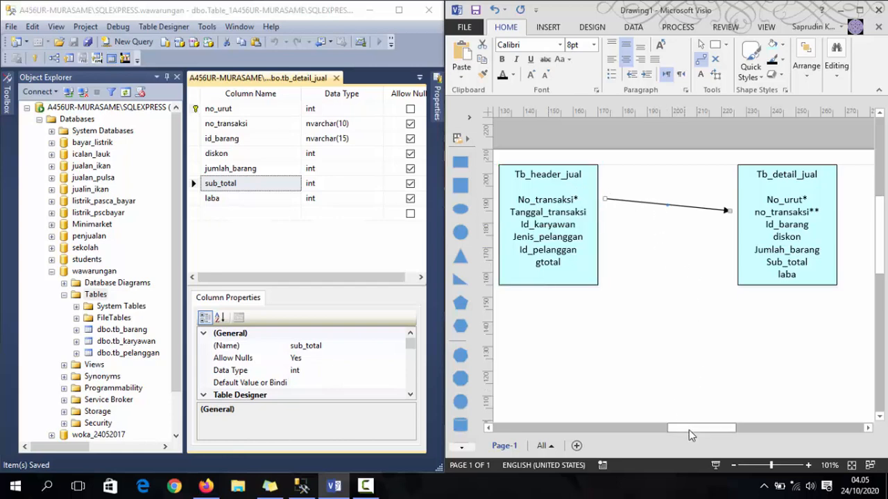
pyautogui.moveTo(689, 429); pyautogui.dragTo(678, 434)
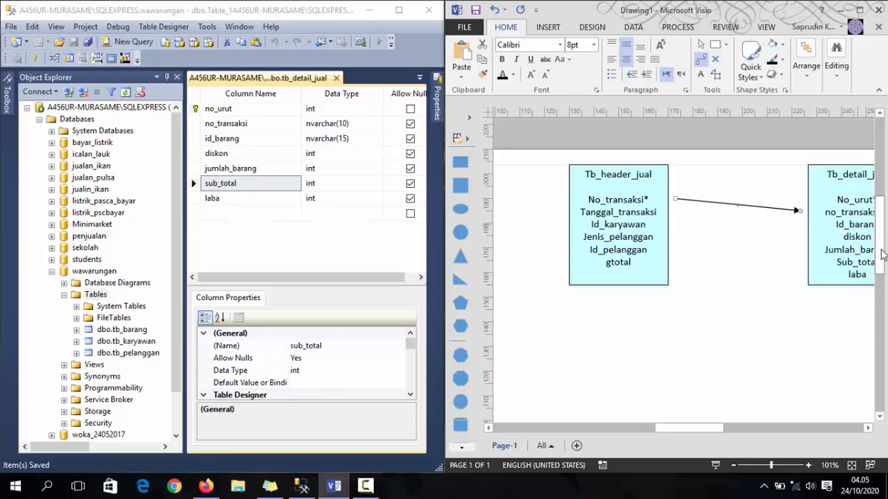
pyautogui.scroll(-2, 825, 250)
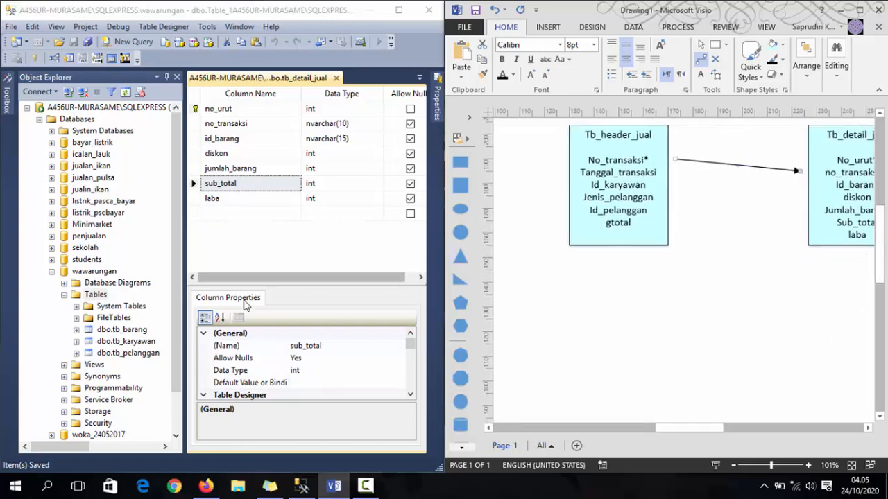
# In SQL Server Management Studio, refresh the wawarungan Tables list and open the design of dbo.tb_barang.
pyautogui.rightClick(96, 294)
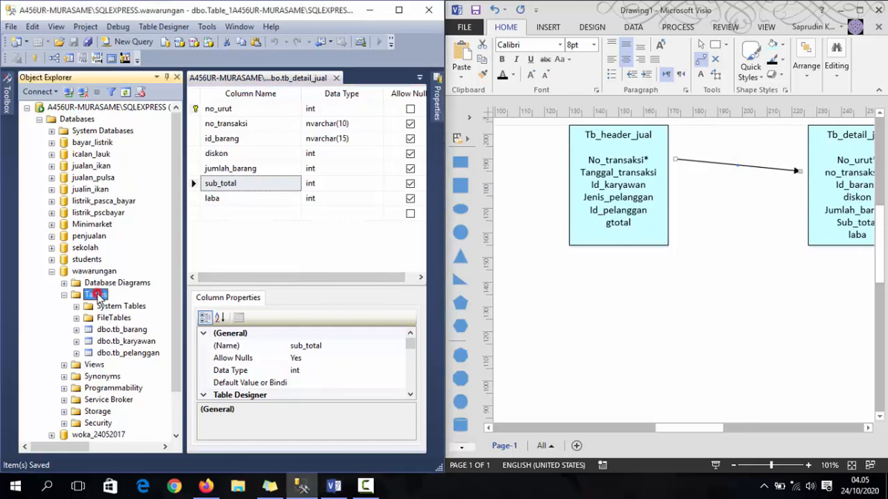
pyautogui.click(132, 389)
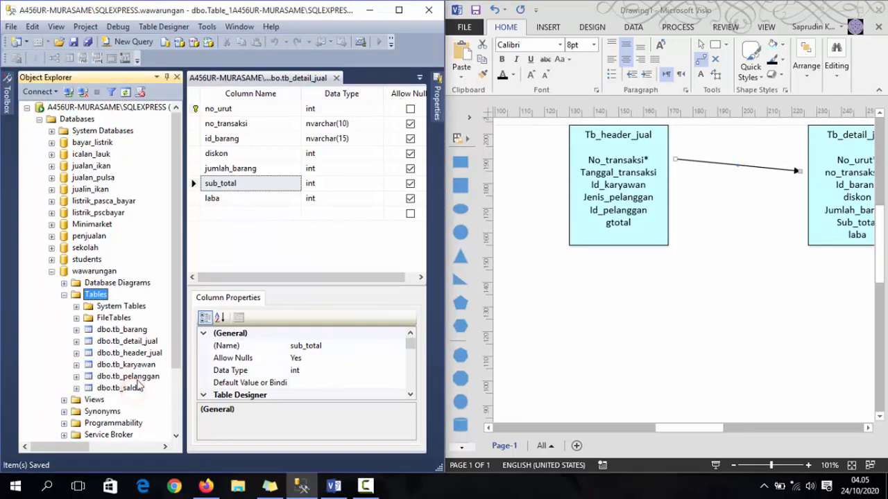
pyautogui.click(118, 331)
pyautogui.rightClick(118, 331)
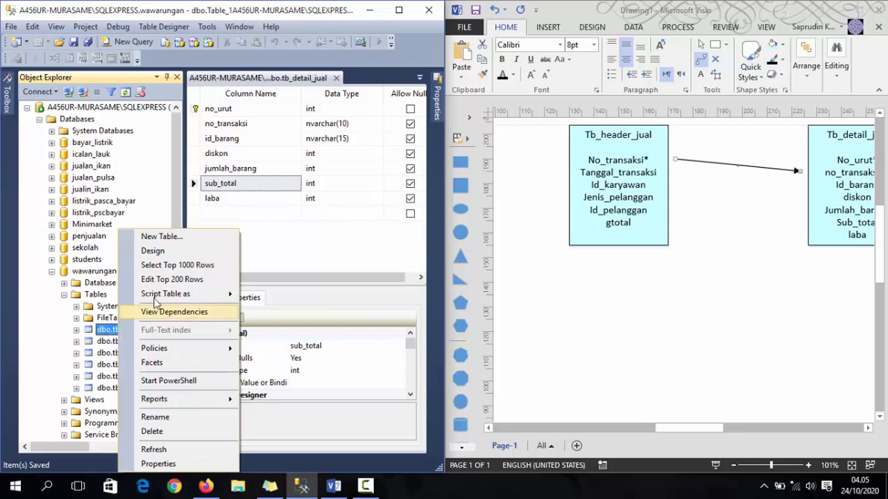
pyautogui.click(148, 250)
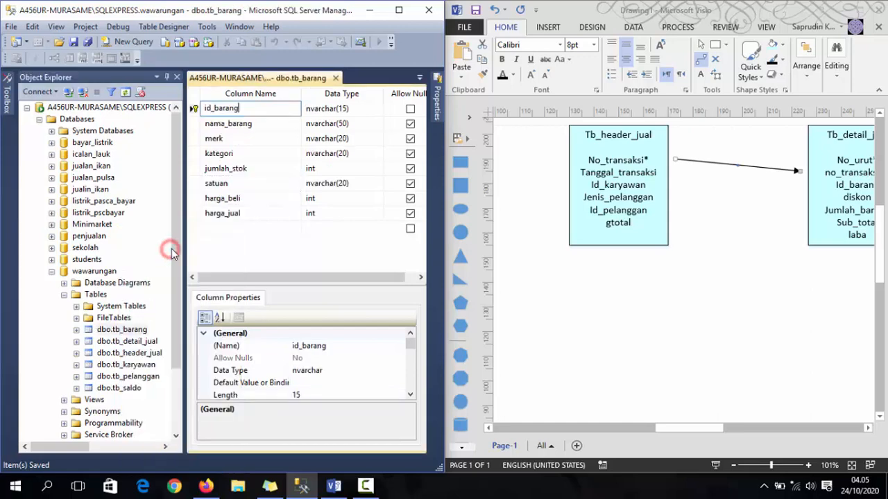
# Back in Visio, duplicate the Tb_header_jual rectangle and place the copy on the far side of Tb_detail_jual.
pyautogui.click(696, 304)
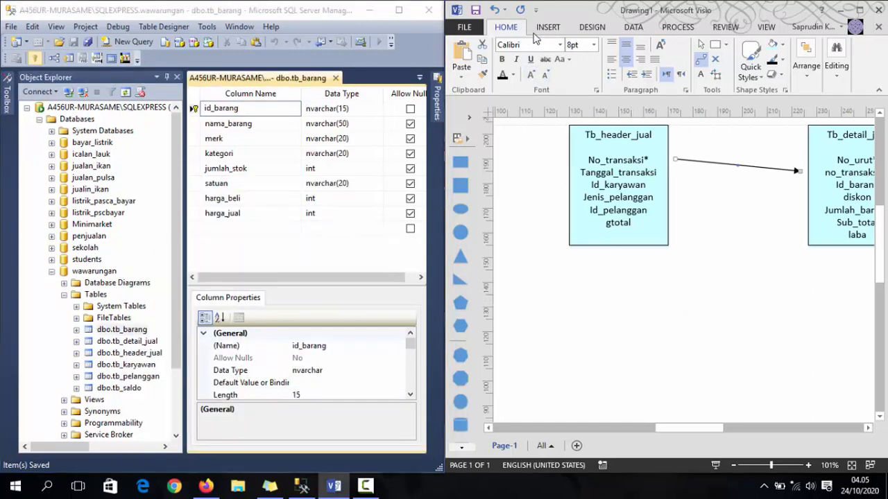
pyautogui.click(704, 45)
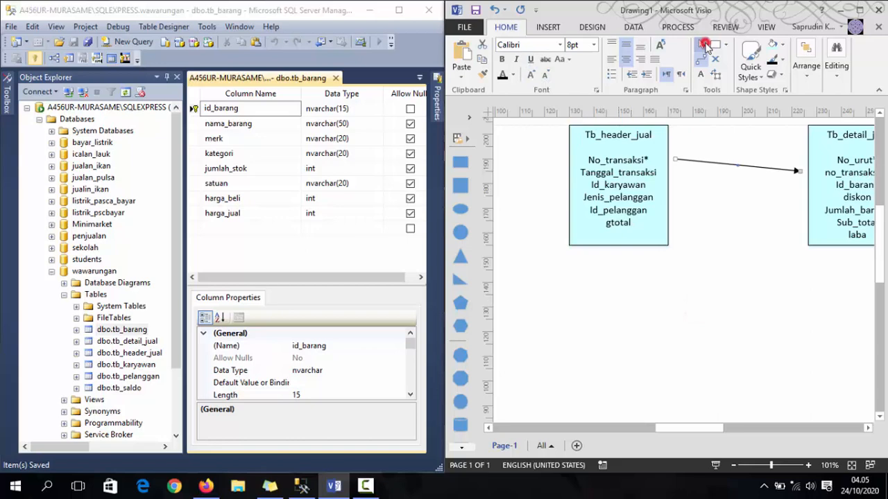
pyautogui.click(636, 243)
pyautogui.hotkey('ctrl', 'd')
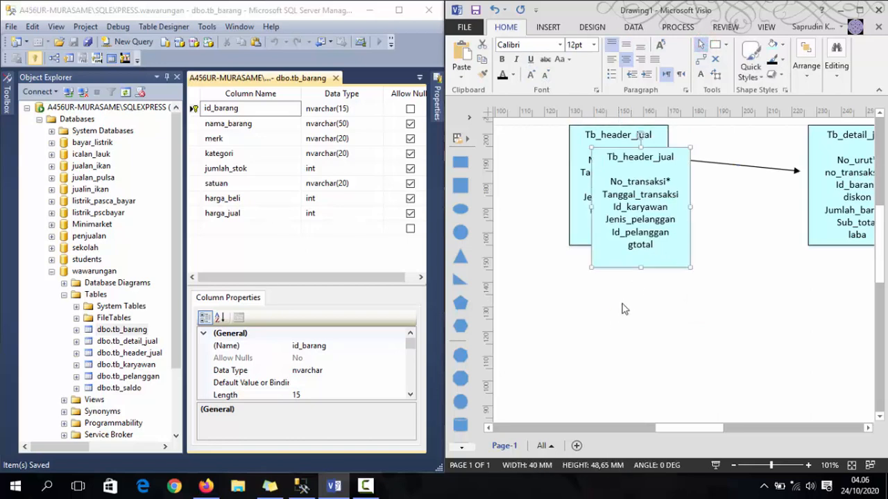
pyautogui.moveTo(659, 228); pyautogui.dragTo(730, 336)
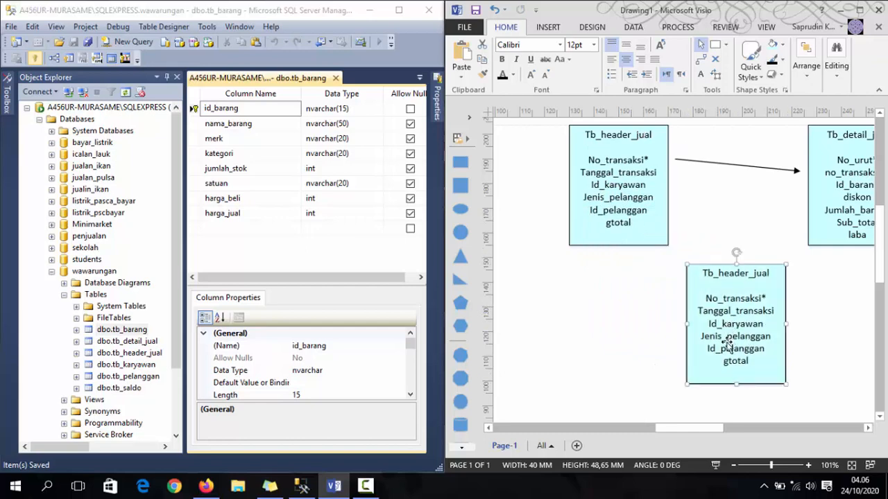
pyautogui.moveTo(711, 429); pyautogui.dragTo(739, 433)
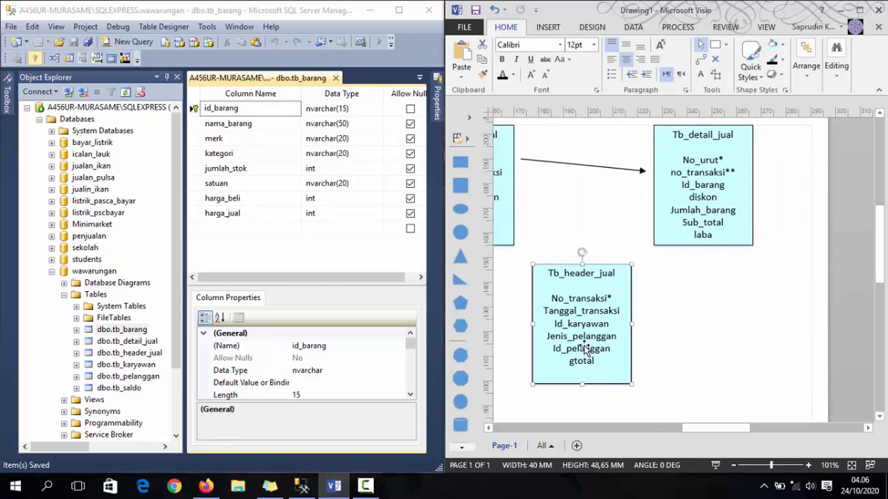
pyautogui.moveTo(581, 342); pyautogui.dragTo(847, 241)
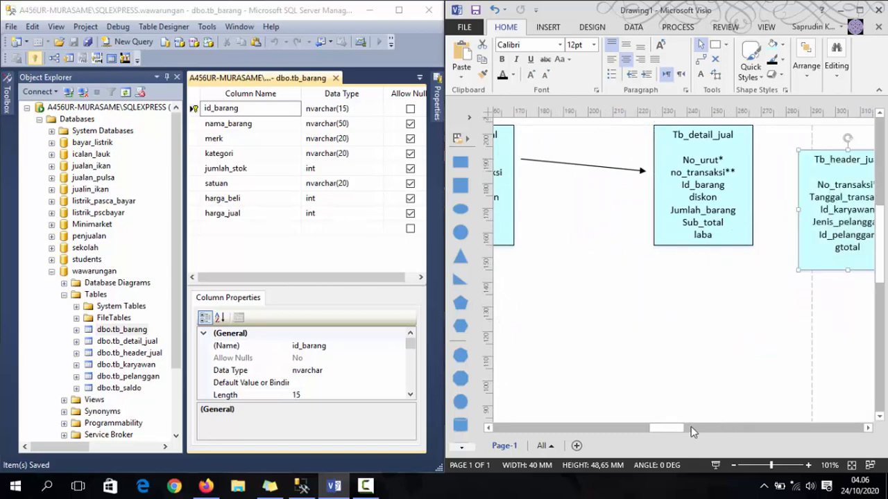
# Move the original Tb_header_jual and the Tb_detail_jual rectangles inward, up to the ends of the connector between them.
pyautogui.click(596, 168)
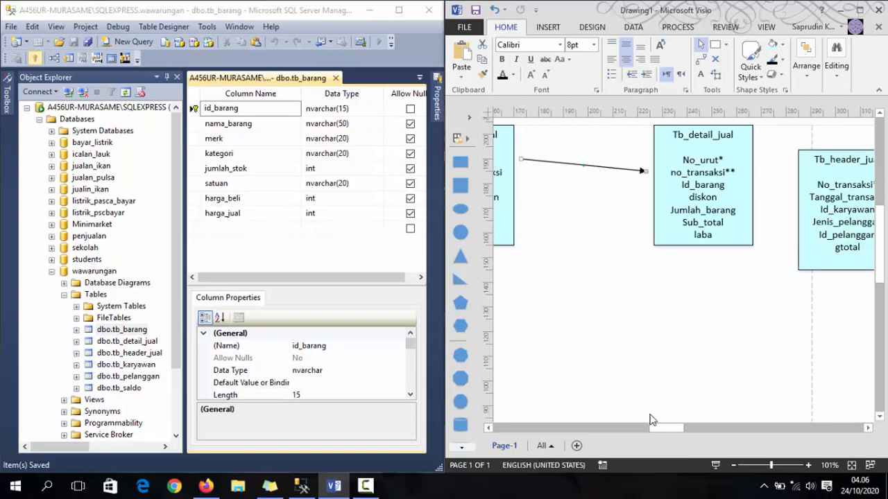
pyautogui.moveTo(652, 421); pyautogui.dragTo(643, 424)
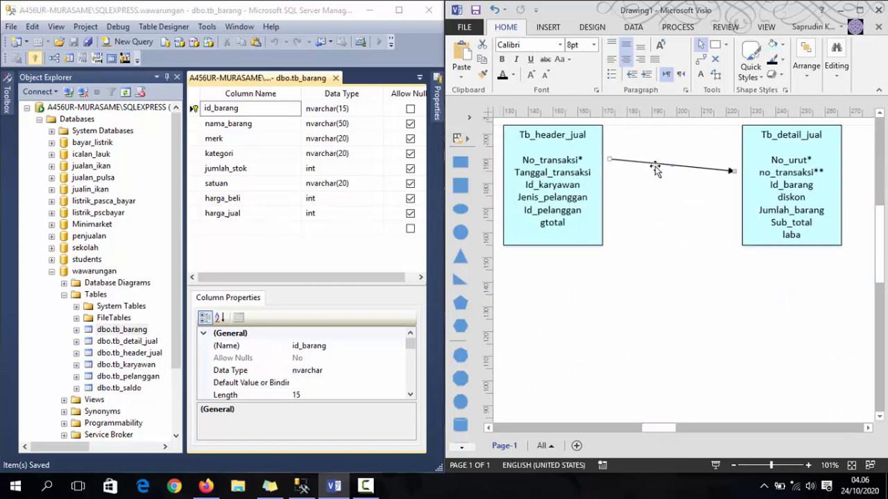
pyautogui.moveTo(654, 163); pyautogui.dragTo(652, 161)
pyautogui.click(578, 207)
pyautogui.hotkey('ctrl', 'z')
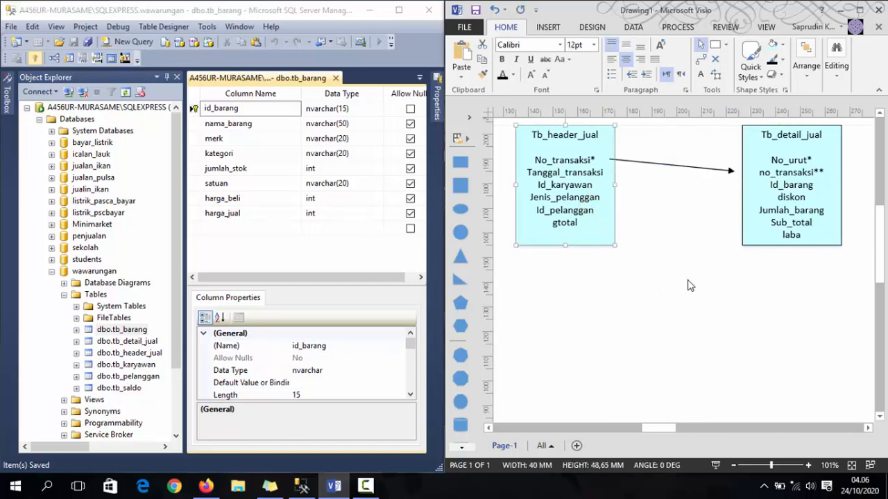
pyautogui.click(768, 223)
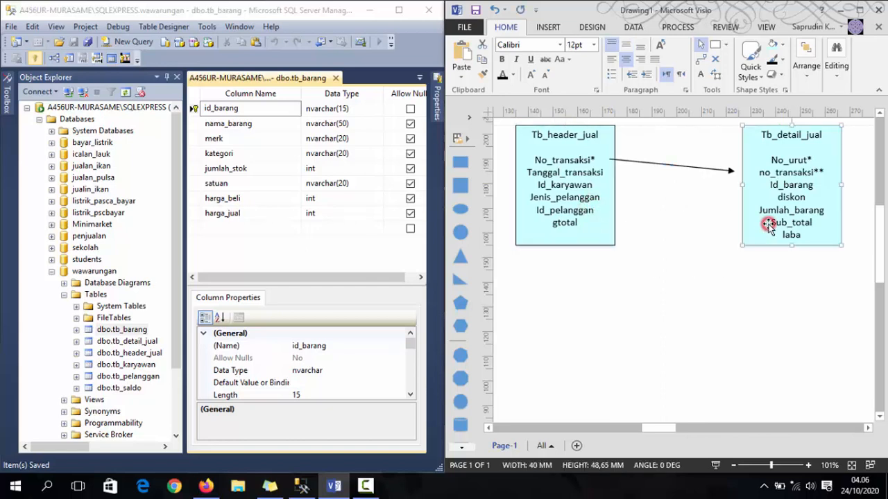
pyautogui.press('Left')
pyautogui.press('Left')
pyautogui.press('Left')
pyautogui.press('Left')
pyautogui.press('Left')
pyautogui.press('Right')
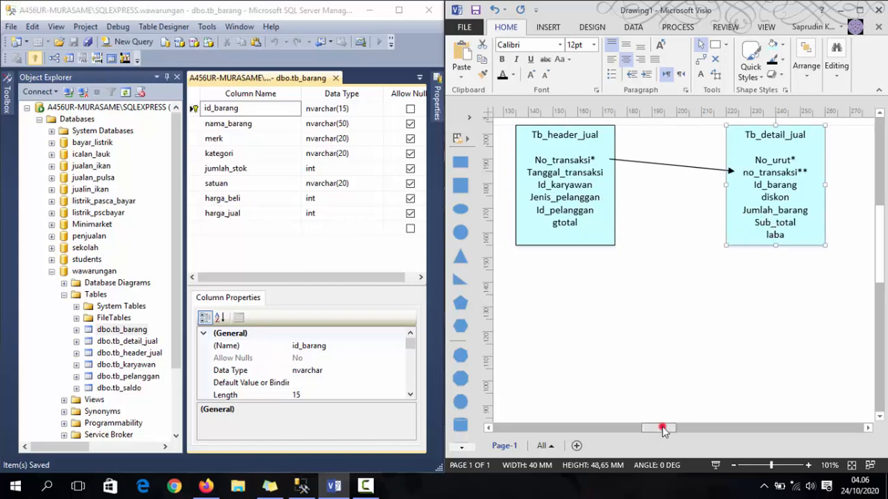
# Align the copied rectangle level with Tb_detail_jual and retitle it Tb_barang.
pyautogui.moveTo(661, 428); pyautogui.dragTo(682, 426)
pyautogui.moveTo(742, 212); pyautogui.dragTo(754, 187)
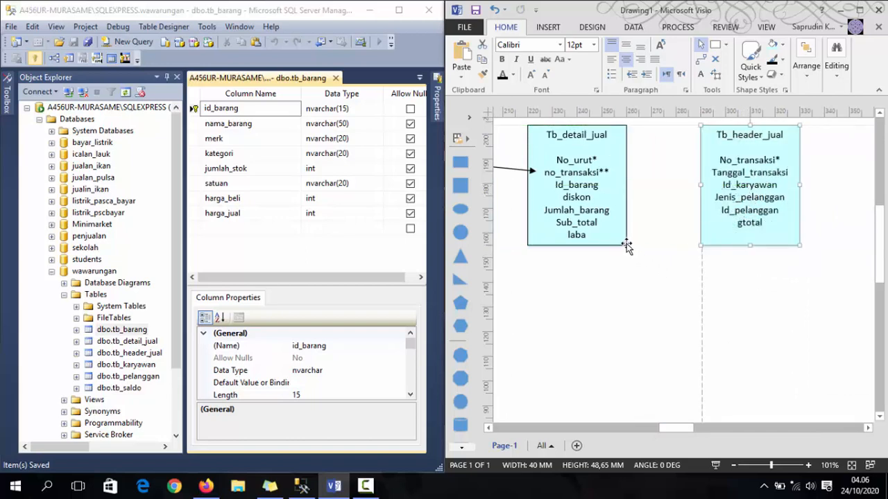
pyautogui.rightClick(720, 178)
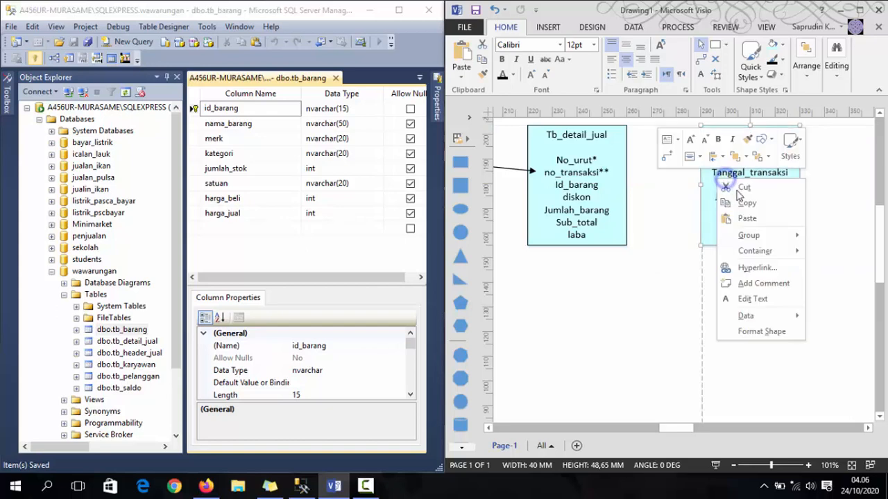
pyautogui.click(765, 297)
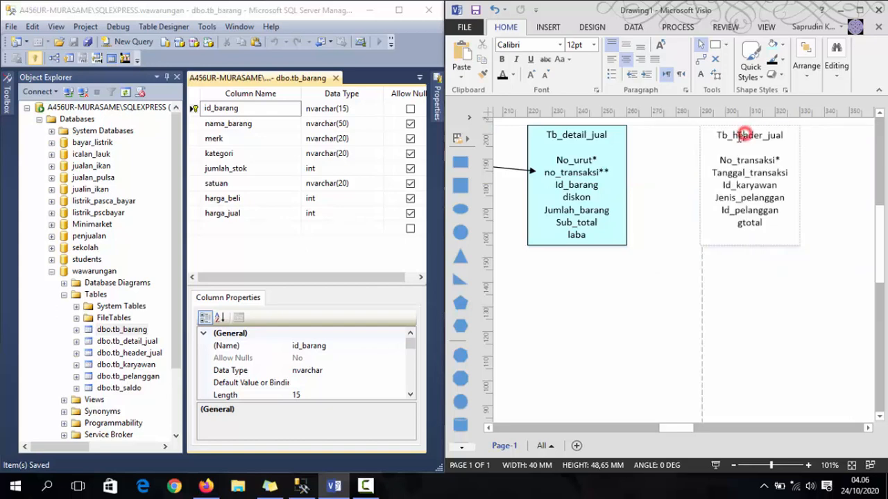
pyautogui.moveTo(735, 135); pyautogui.dragTo(813, 134)
pyautogui.write('barang')
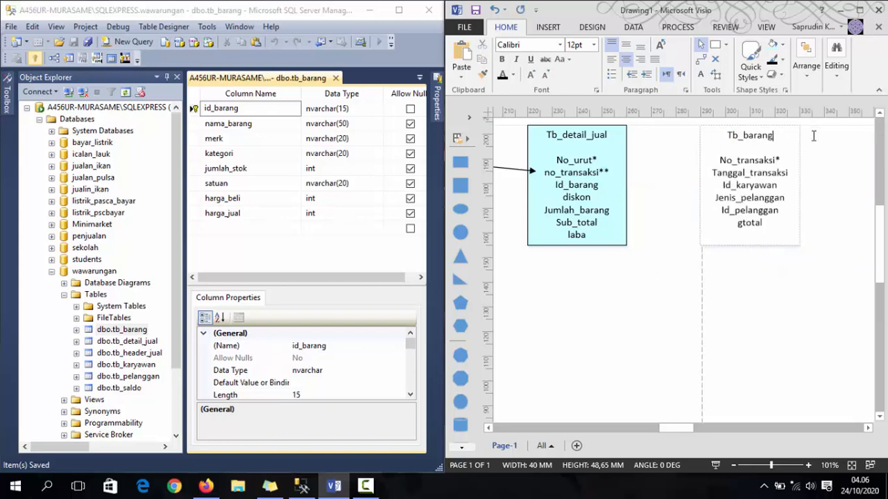
# Replace the old field list in the Tb_barang rectangle with Id_barang* and Nama_barang on separate lines.
pyautogui.hotkey('shift', 'Down')
pyautogui.hotkey('shift', 'Down')
pyautogui.hotkey('shift', 'Down')
pyautogui.hotkey('shift', 'Down')
pyautogui.hotkey('shift', 'Down')
pyautogui.hotkey('shift', 'Down')
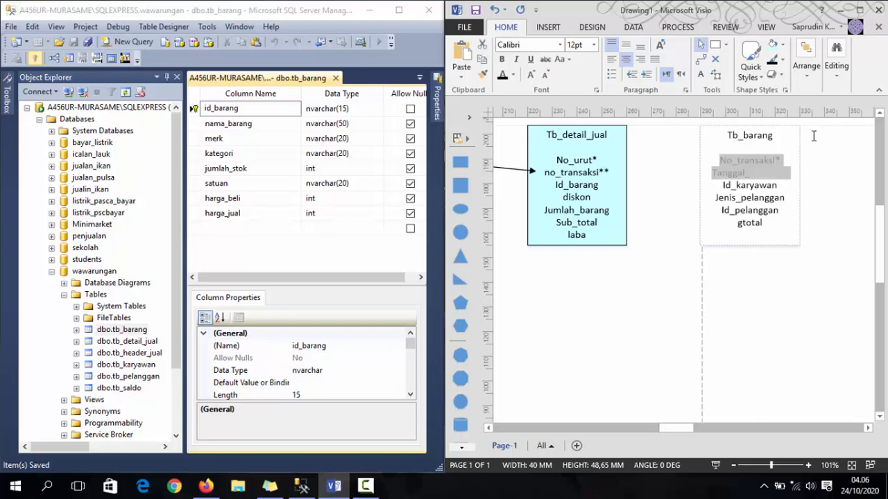
pyautogui.press('Delete')
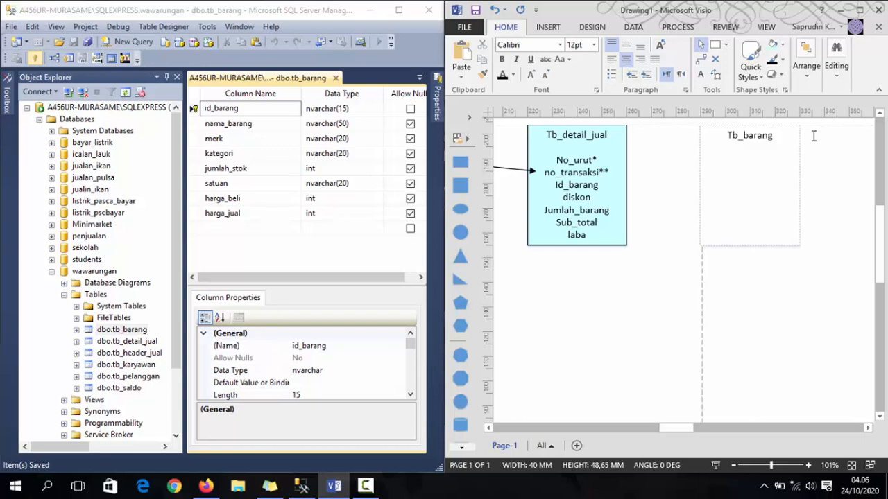
pyautogui.write('Id_barang')
pyautogui.write('*')
pyautogui.write('nama_')
pyautogui.write('ang')
pyautogui.press('Return')
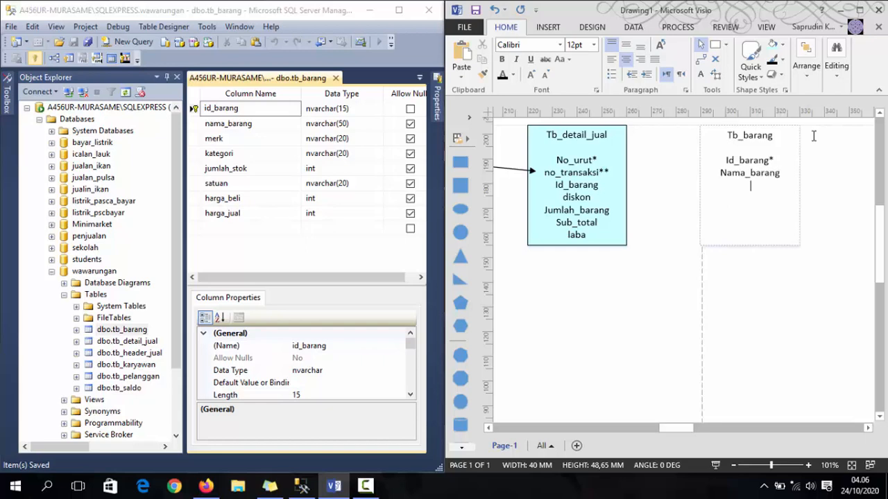
# Add the fields Merk, Kategori, Jumlah_stok, Satuan, Harga_beli and Harga_jual to the Tb_barang rectangle, one per line.
pyautogui.write('merk')
pyautogui.press('Return')
pyautogui.write('kategori')
pyautogui.press('Return')
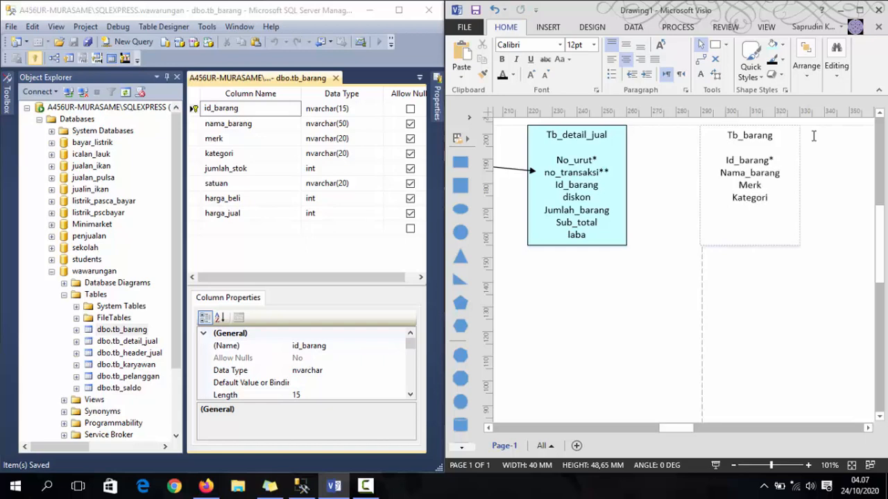
pyautogui.write('jumlah_stok')
pyautogui.press('Return')
pyautogui.write('satuan')
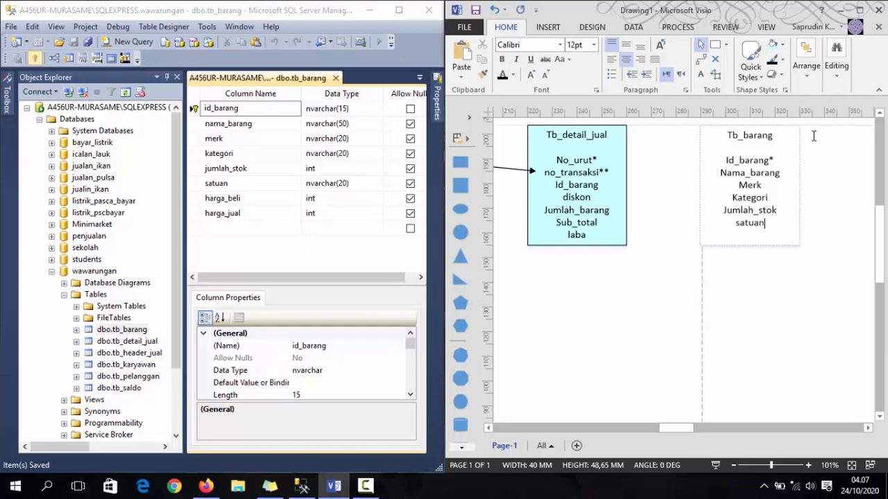
pyautogui.press('Return')
pyautogui.write('harga_beli')
pyautogui.press('Return')
pyautogui.write('harga')
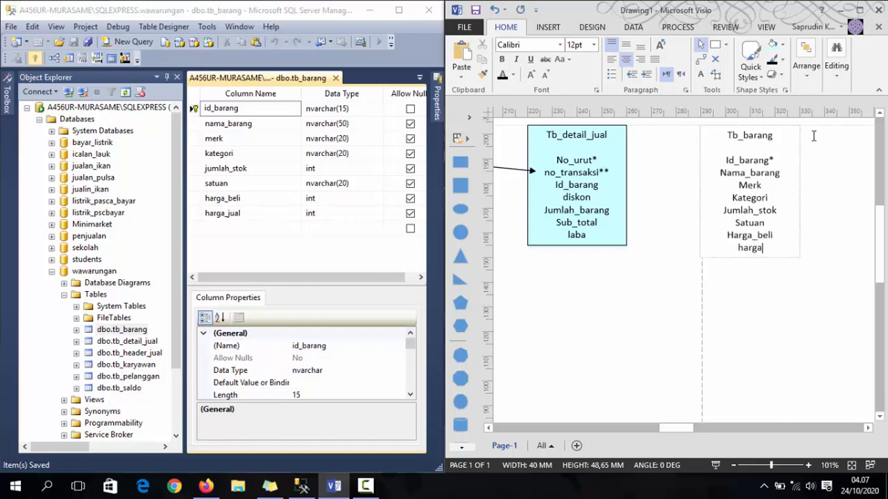
pyautogui.write('_jual')
pyautogui.click(830, 299)
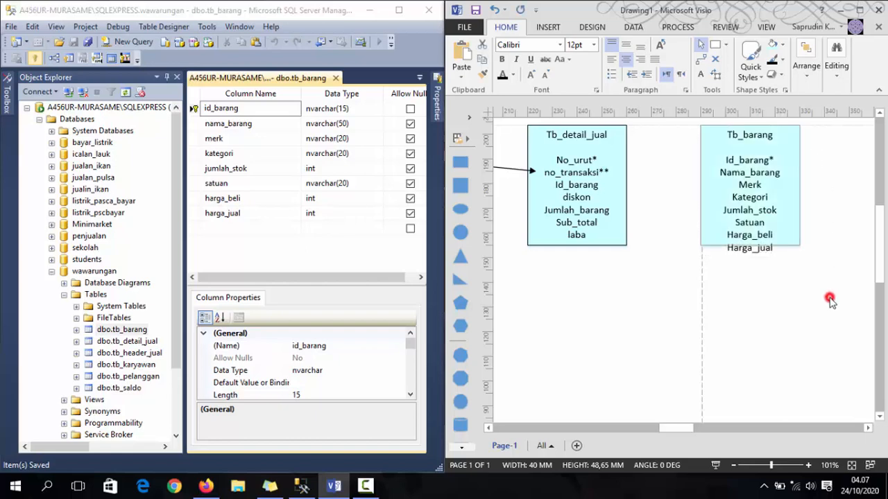
# Extend the Tb_barang rectangle downward to a height of 53.65 mm to enclose all fields, and move it farther from Tb_detail_jual.
pyautogui.click(793, 238)
pyautogui.moveTo(750, 245); pyautogui.dragTo(752, 260)
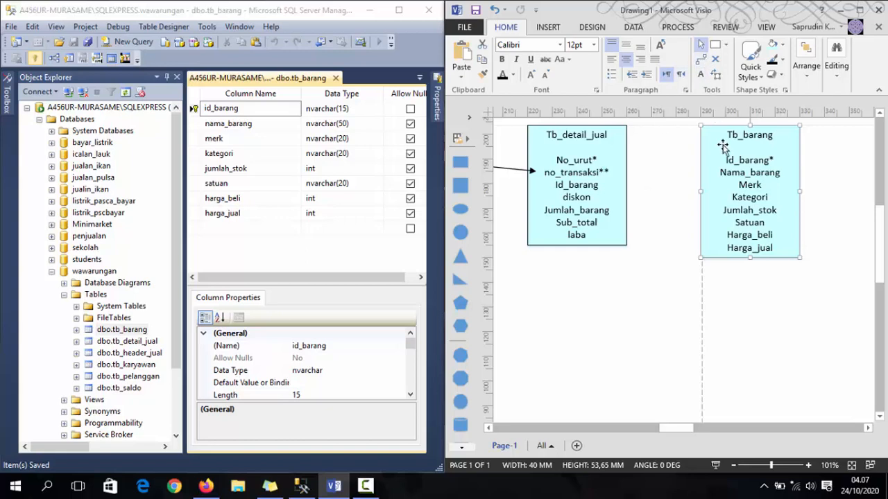
pyautogui.moveTo(726, 159); pyautogui.dragTo(748, 160)
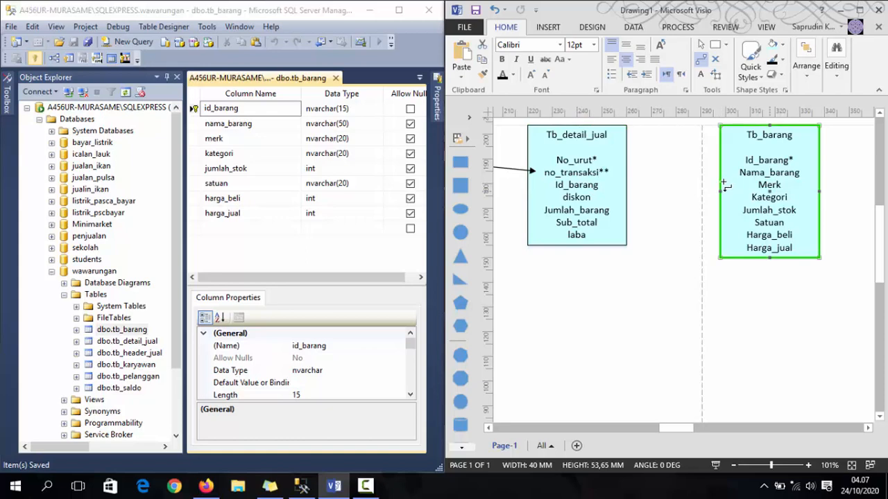
# Draw a connector from Tb_barang toward Tb_detail_jual, shift its start beside Id_barang*, and make it a straight connector.
pyautogui.moveTo(722, 184); pyautogui.dragTo(632, 184)
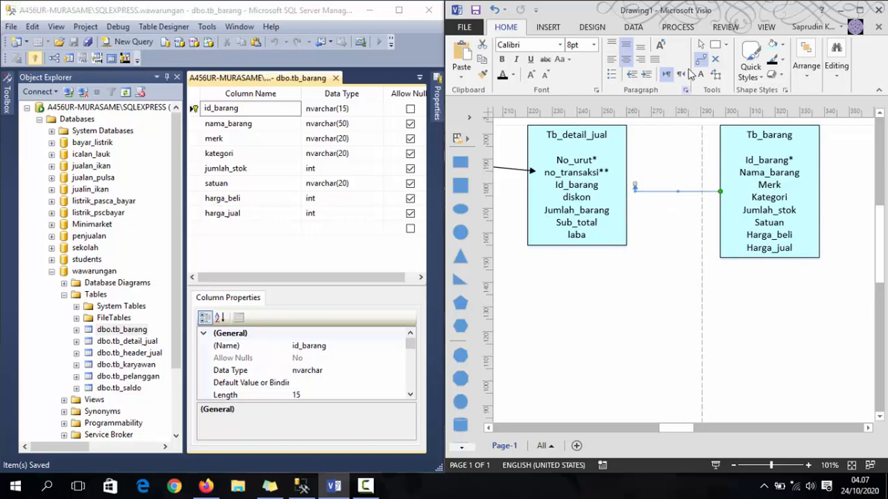
pyautogui.click(720, 192)
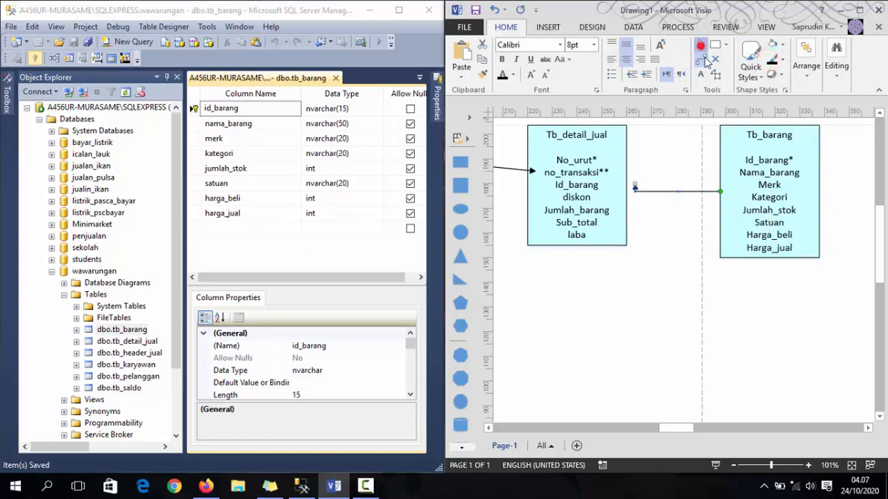
pyautogui.click(700, 45)
pyautogui.moveTo(717, 189); pyautogui.dragTo(713, 159)
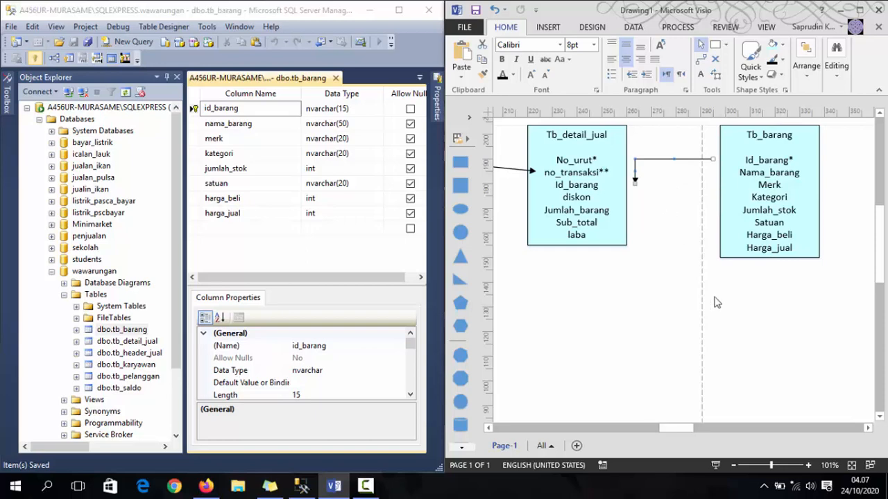
pyautogui.rightClick(659, 159)
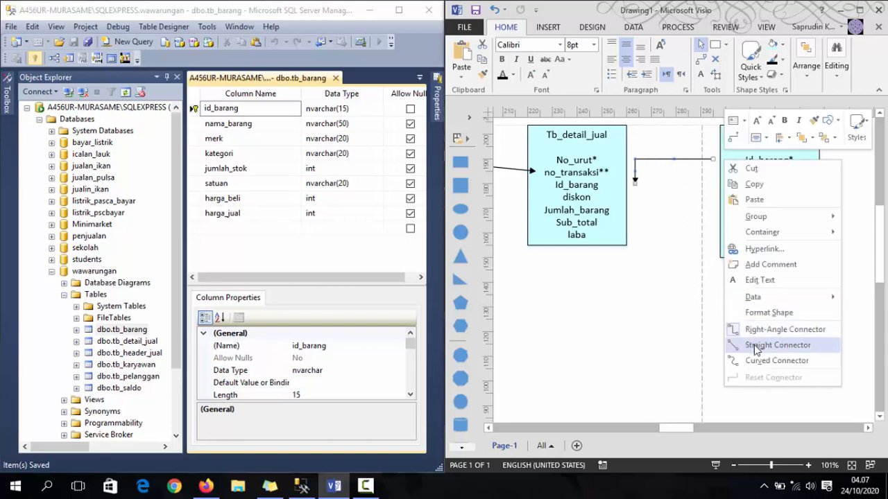
pyautogui.click(753, 343)
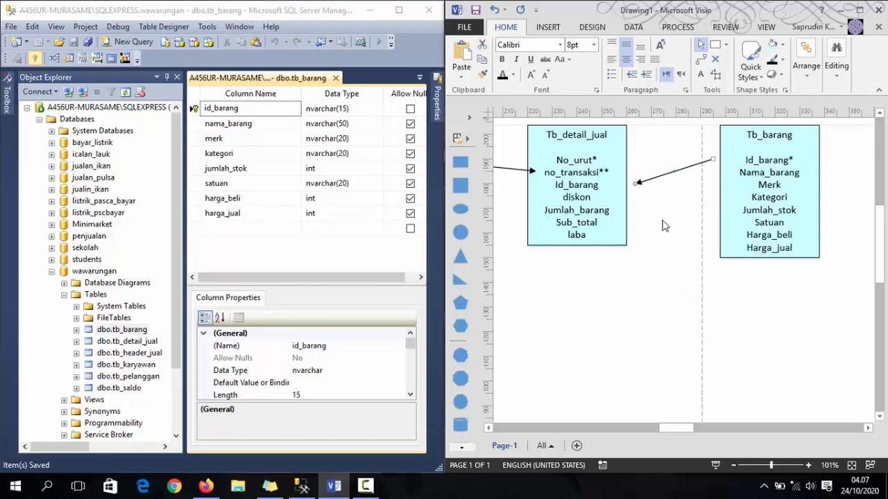
# Mark the Id_barang field in the Tb_detail_jual rectangle with ** as a foreign key.
pyautogui.click(586, 186)
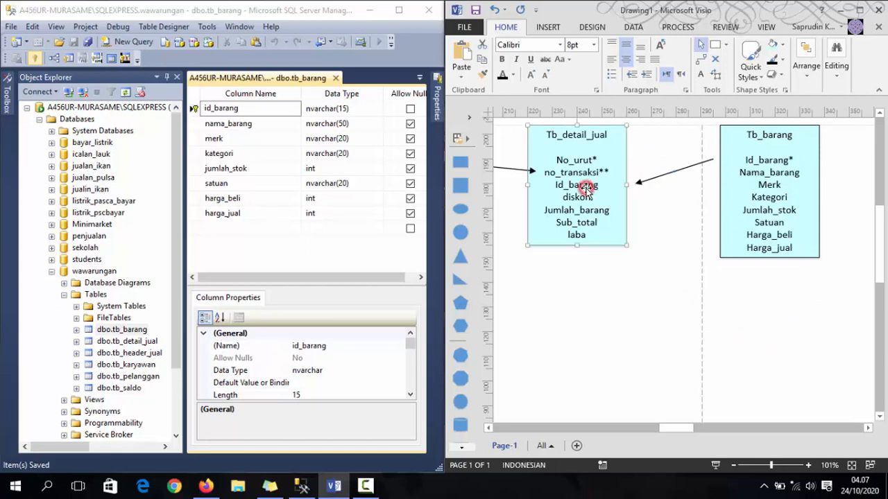
pyautogui.doubleClick(586, 186)
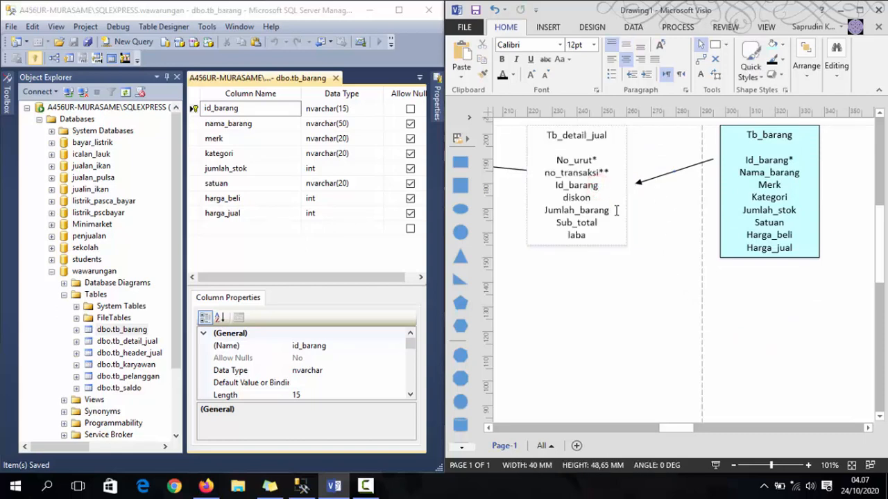
pyautogui.write('**')
pyautogui.click(643, 213)
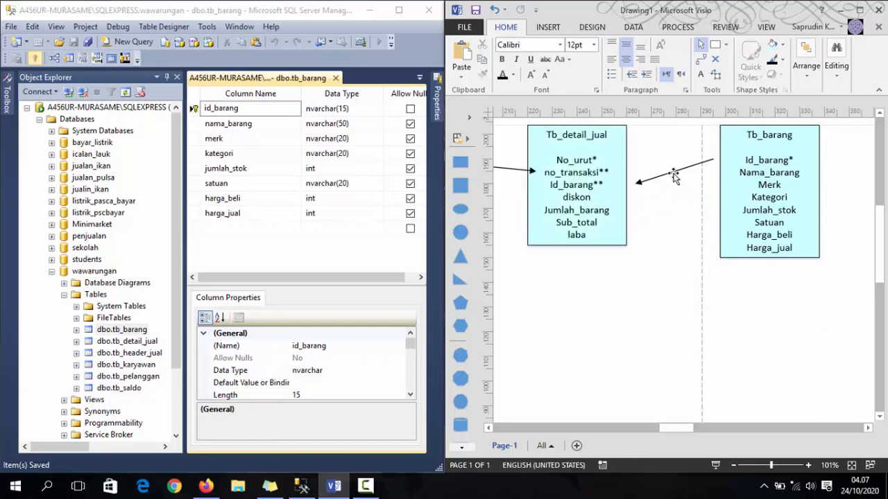
# Move the straight connector toward Tb_detail_jual until its arrowhead reaches Id_barang**.
pyautogui.moveTo(671, 176)
pyautogui.mouseDown()
pyautogui.moveTo(631, 184)
pyautogui.moveTo(669, 174)
pyautogui.mouseUp()
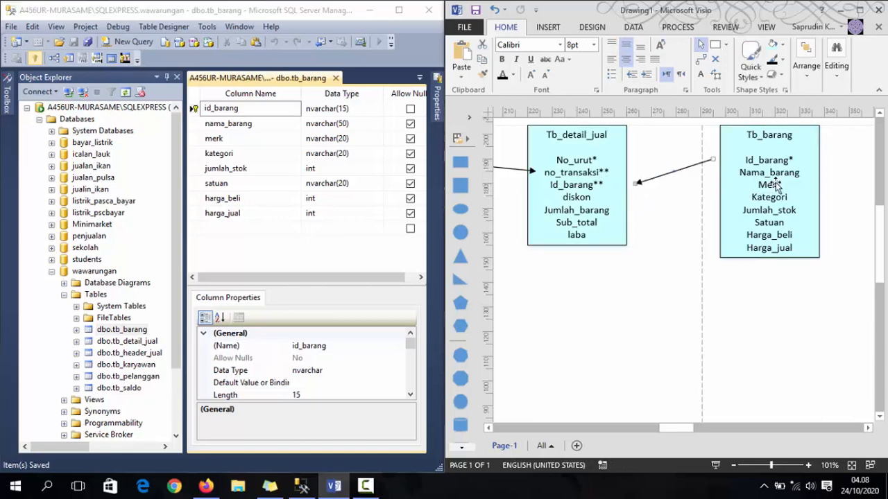
pyautogui.hotkey('ctrl', 'z')
pyautogui.hotkey('ctrl', 'z')
pyautogui.hotkey('ctrl', 'z')
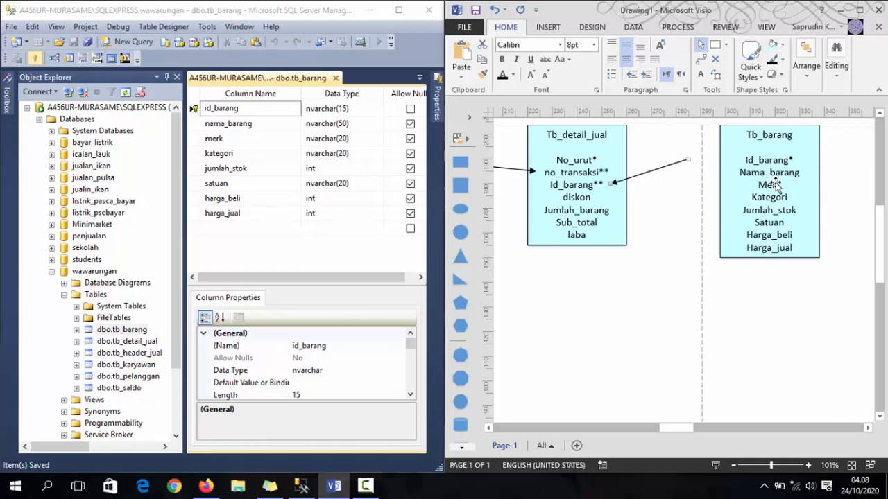
# Move the Tb_barang rectangle toward Tb_detail_jual and slightly up, until Id_barang* meets the start of the connector.
pyautogui.click(739, 181)
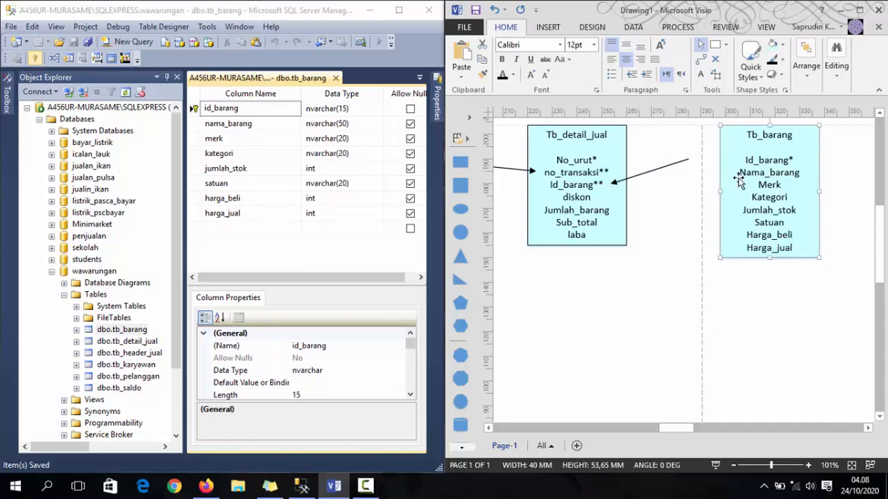
pyautogui.press('Left')
pyautogui.press('Left')
pyautogui.press('Left')
pyautogui.press('Left')
pyautogui.press('Left')
pyautogui.press('Right')
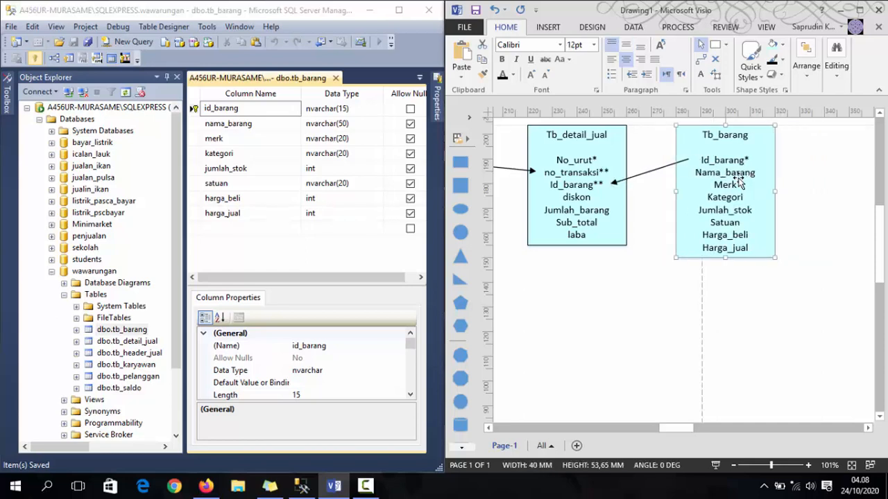
pyautogui.press('Up')
pyautogui.press('Left')
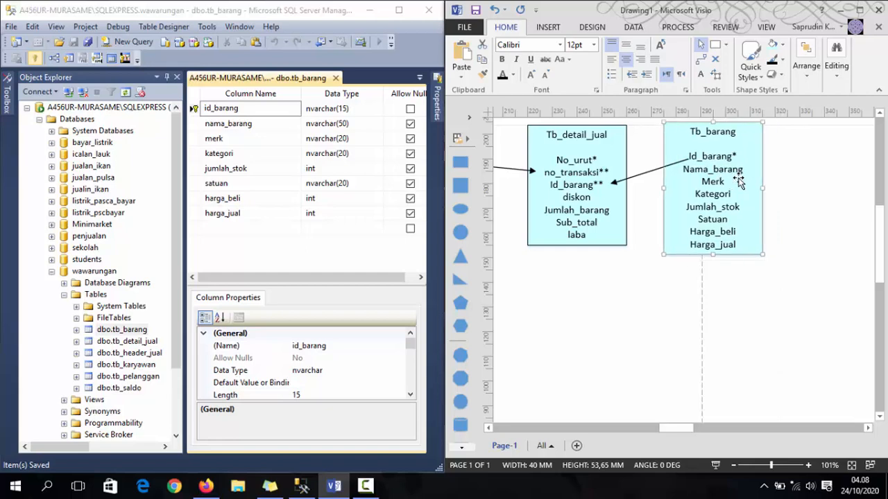
pyautogui.press('Right')
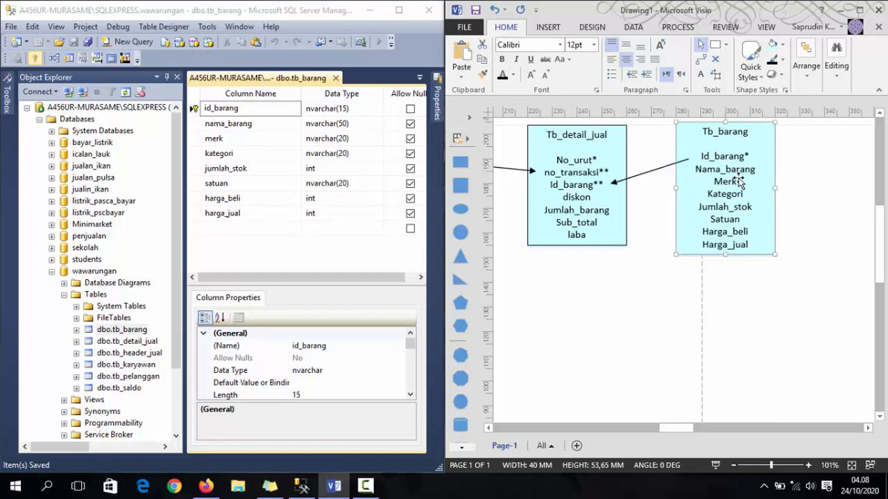
pyautogui.click(650, 211)
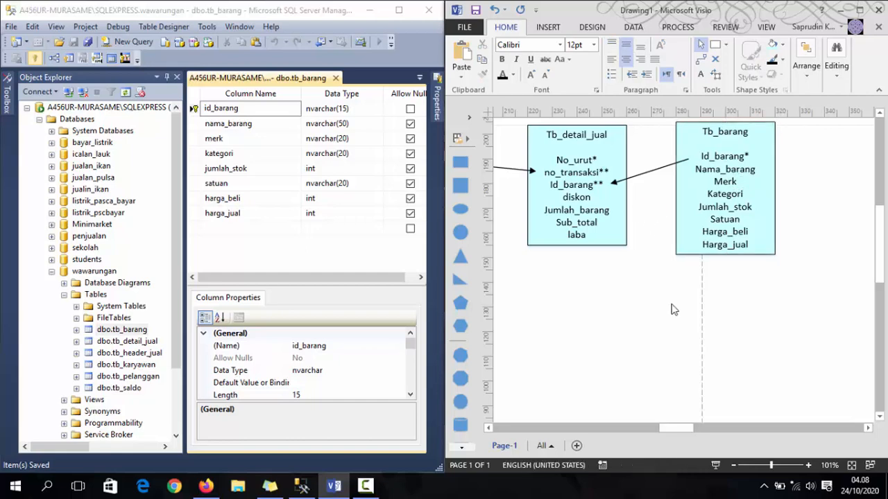
# Duplicate the Tb_detail_jual rectangle and place the copy below the original, slightly toward Tb_header_jual.
pyautogui.moveTo(673, 429); pyautogui.dragTo(662, 429)
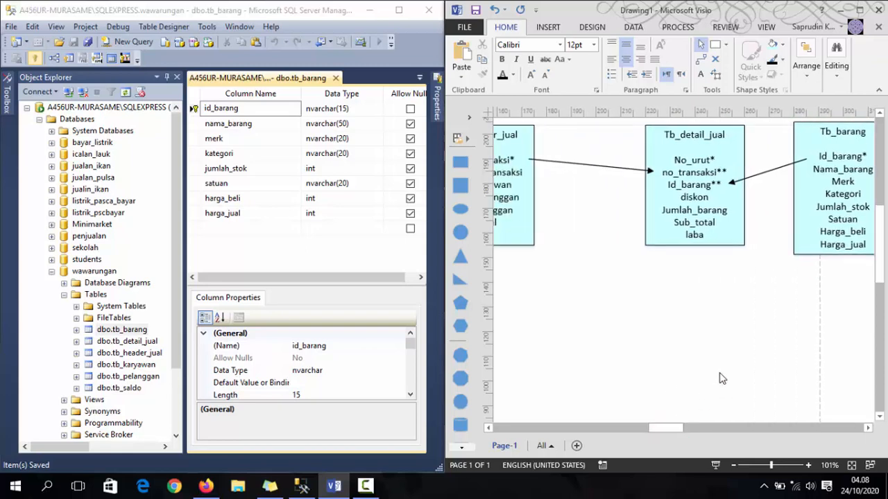
pyautogui.scroll(-2, 720, 378)
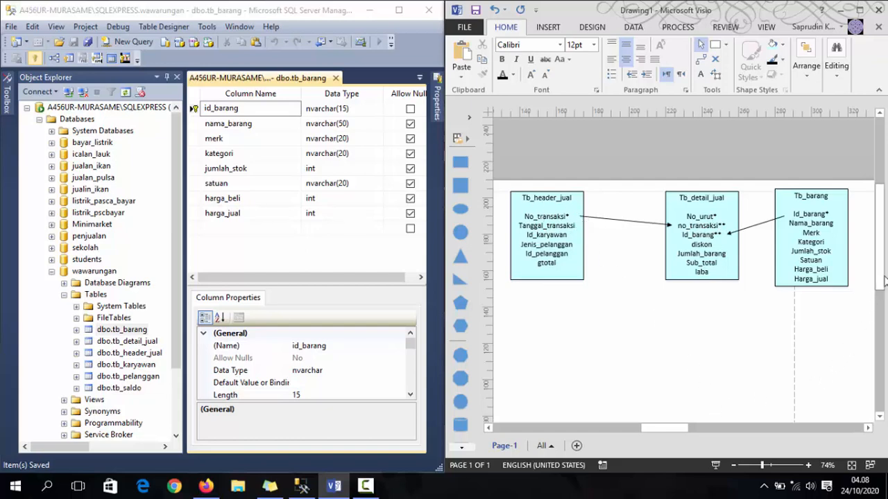
pyautogui.moveTo(880, 281); pyautogui.dragTo(878, 304)
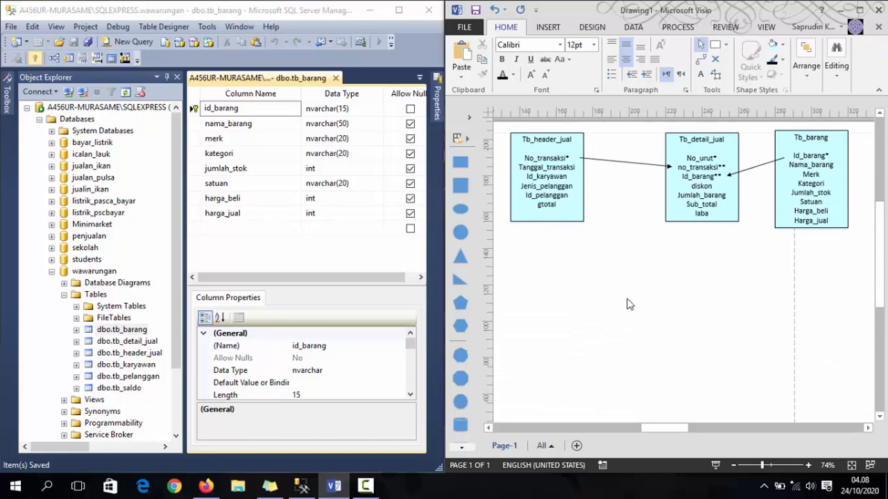
pyautogui.click(574, 271)
pyautogui.click(693, 219)
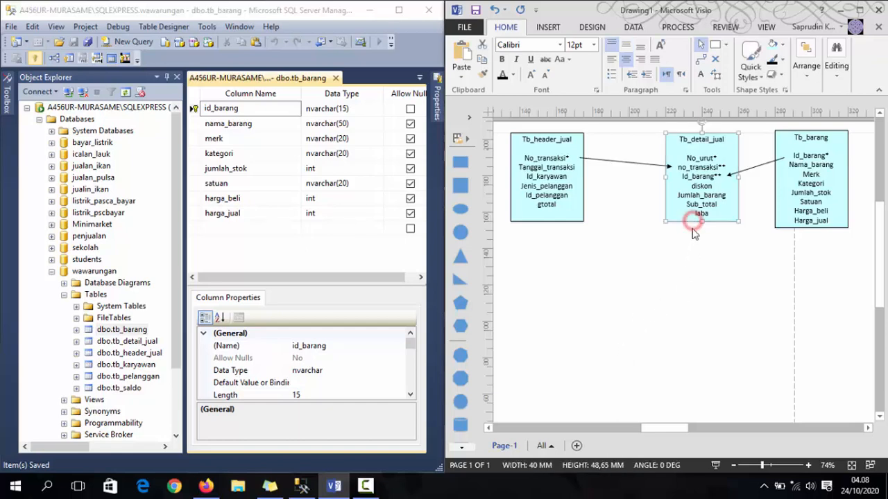
pyautogui.click(682, 279)
pyautogui.hotkey('ctrl', 'v')
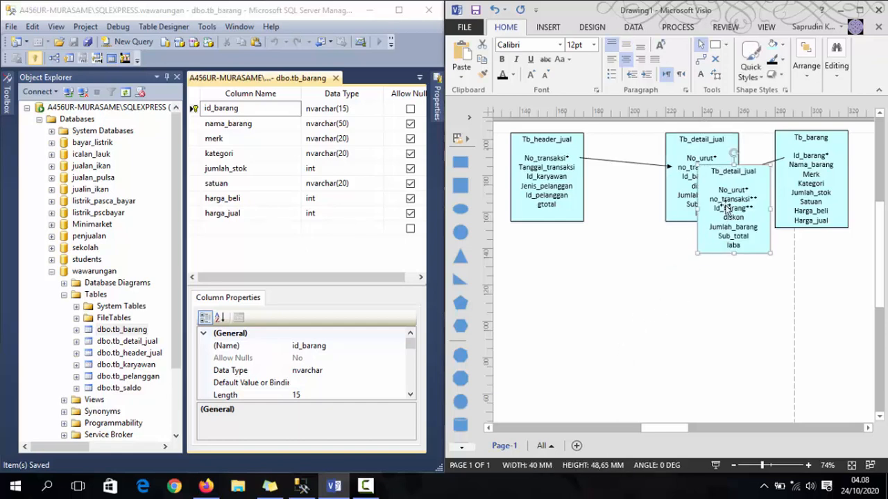
pyautogui.moveTo(725, 207)
pyautogui.mouseDown()
pyautogui.moveTo(703, 263)
pyautogui.moveTo(673, 279)
pyautogui.mouseUp()
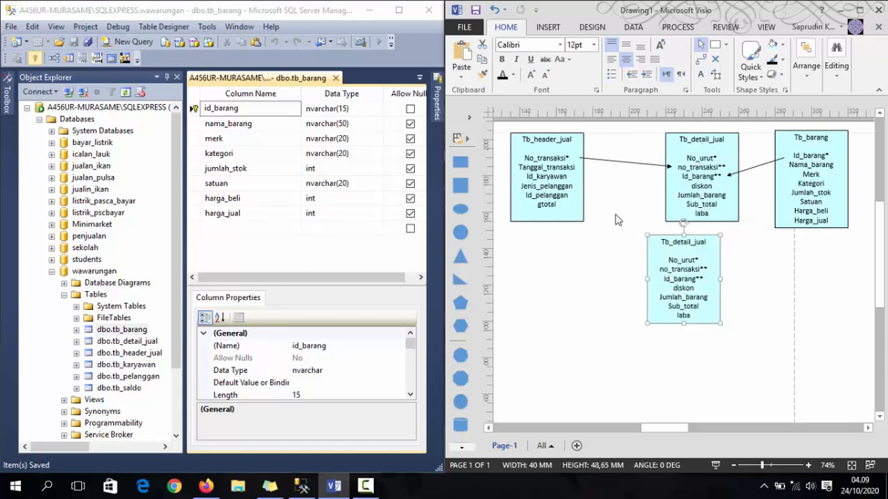
# Draw a right-angle connector from the side of Tb_header_jual to the facing side of the copied rectangle.
pyautogui.click(698, 59)
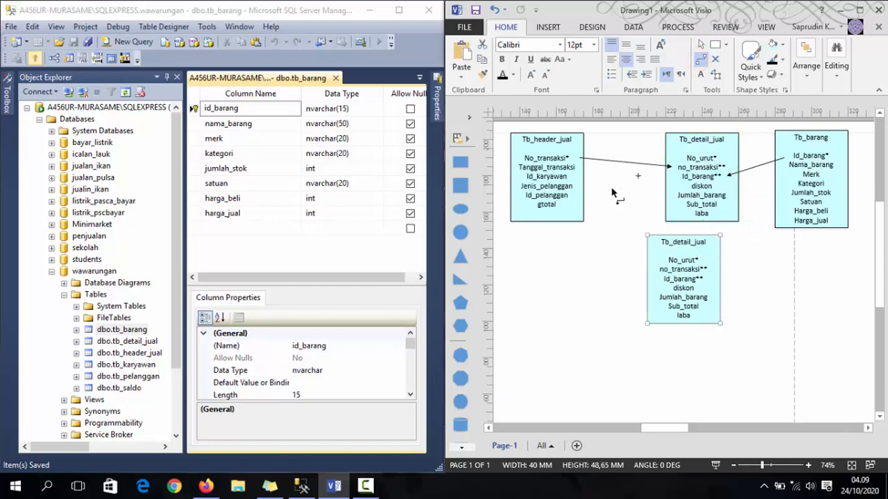
pyautogui.moveTo(584, 179); pyautogui.dragTo(646, 279)
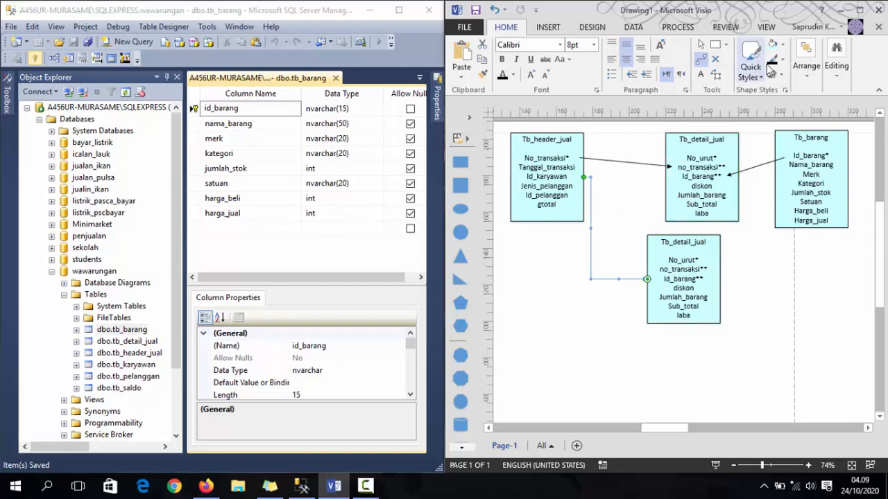
pyautogui.click(701, 44)
# Retitle the copied Tb_detail_jual rectangle Tb_karyawan.
pyautogui.click(699, 243)
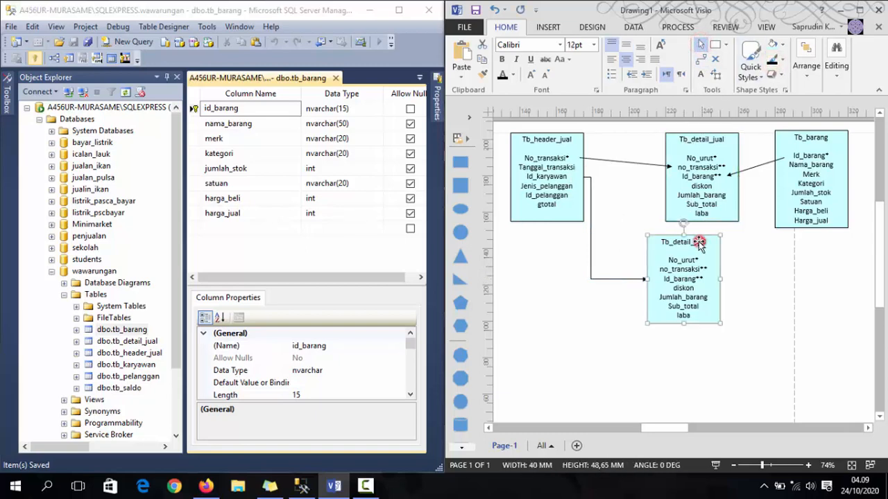
pyautogui.rightClick(699, 243)
pyautogui.click(763, 365)
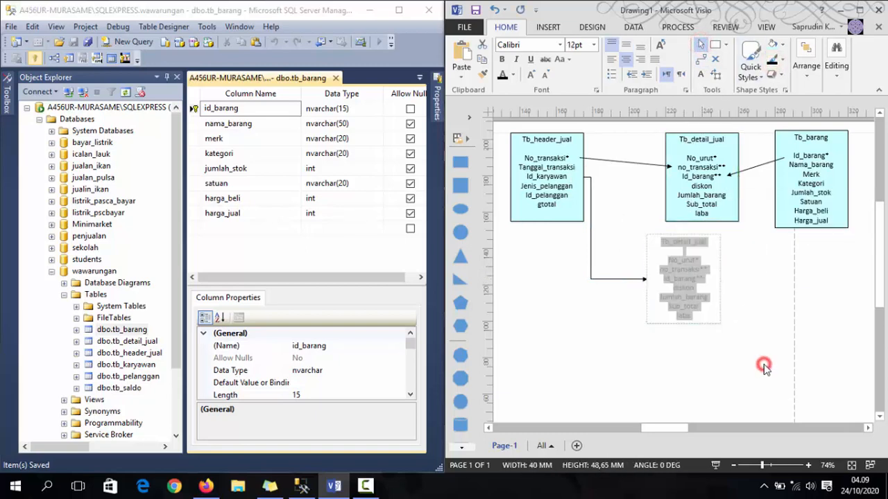
pyautogui.press('Left')
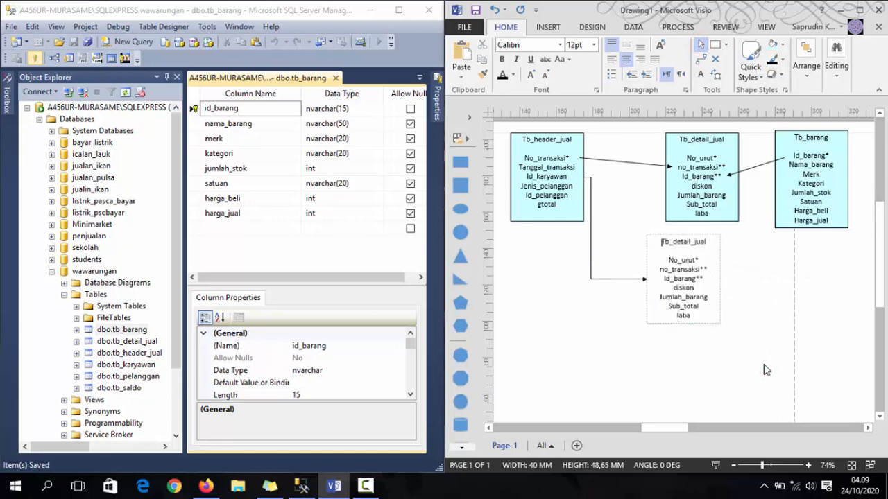
pyautogui.hotkey('shift', 'End')
pyautogui.write('karyawan')
# Replace the old field list in Tb_karyawan with Id_karyawan, Nama_karyawan, Jenis_kelamin, Alamat, No_kontak and posisi, one per line.
pyautogui.hotkey('shift', 'Down')
pyautogui.hotkey('shift', 'Down')
pyautogui.hotkey('shift', 'Down')
pyautogui.hotkey('shift', 'Down')
pyautogui.hotkey('shift', 'Down')
pyautogui.hotkey('shift', 'Down')
pyautogui.hotkey('shift', 'Down')
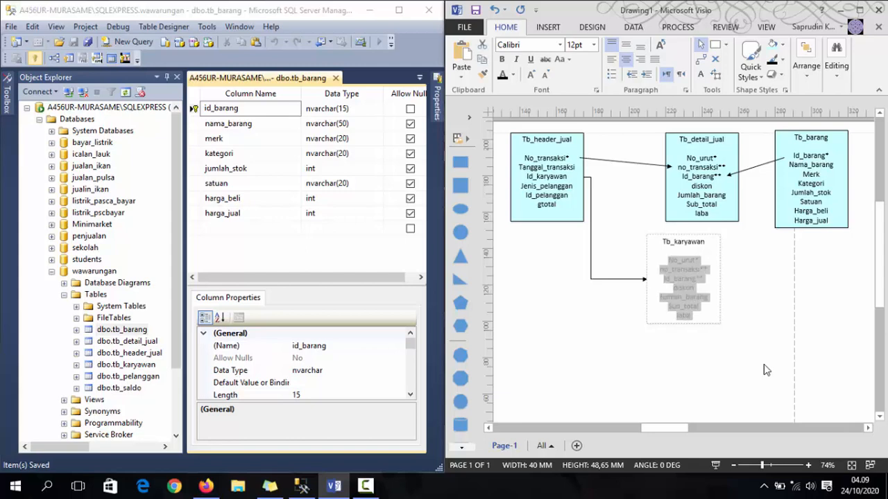
pyautogui.press('Delete')
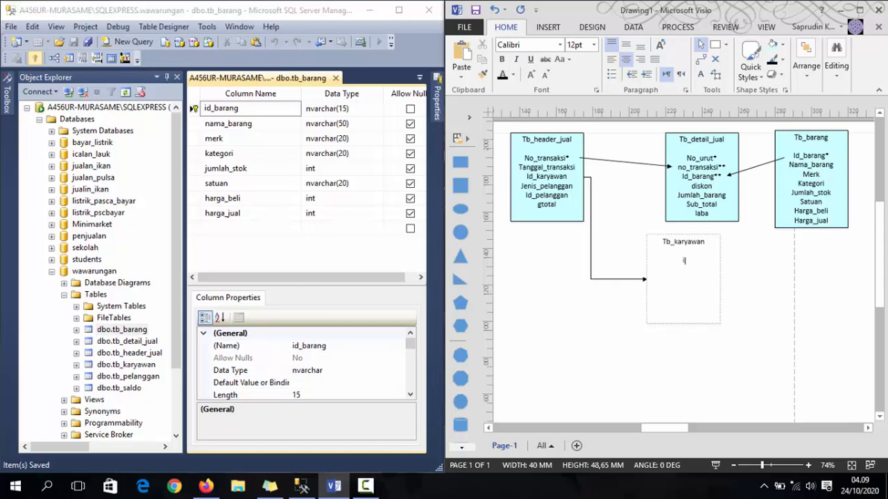
pyautogui.write('Id_karyawannama_karyawan')
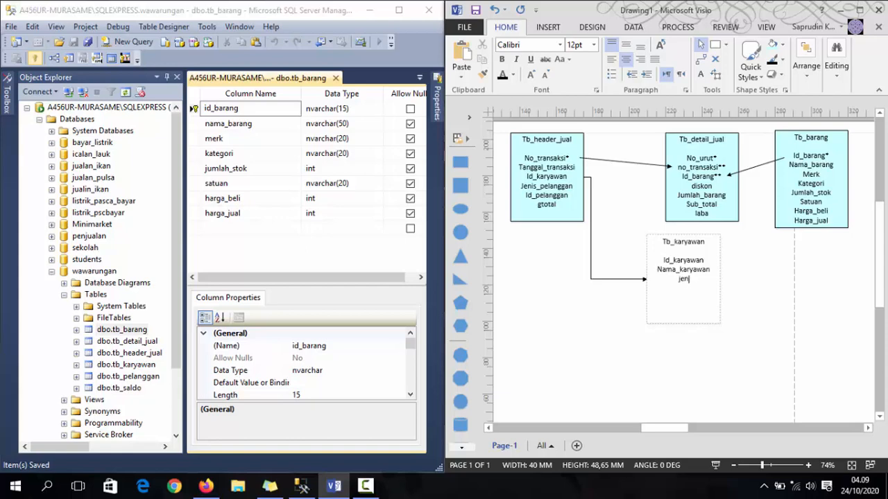
pyautogui.write('jenis_kelamin')
pyautogui.press('Return')
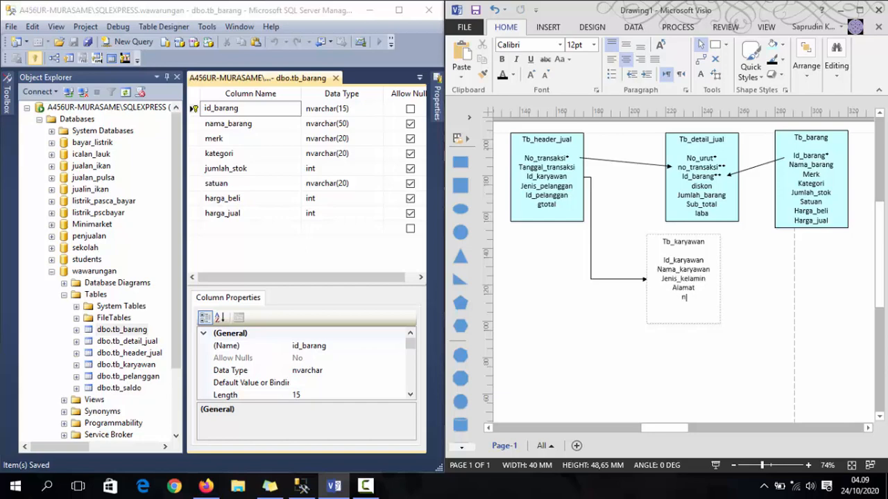
pyautogui.write('_kontak')
pyautogui.click(780, 320)
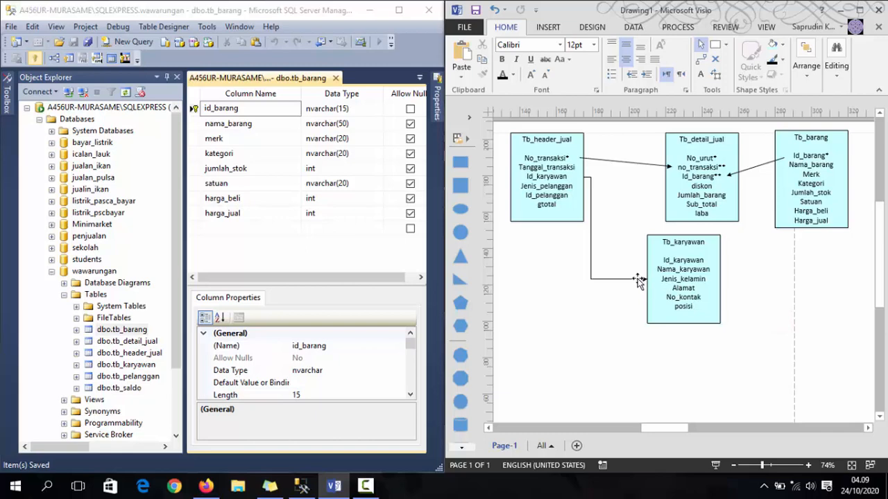
# Mark Id_karyawan and Id_pelanggan as foreign keys in the Tb_header_jual rectangle by appending ** to each.
pyautogui.click(569, 185)
pyautogui.rightClick(568, 184)
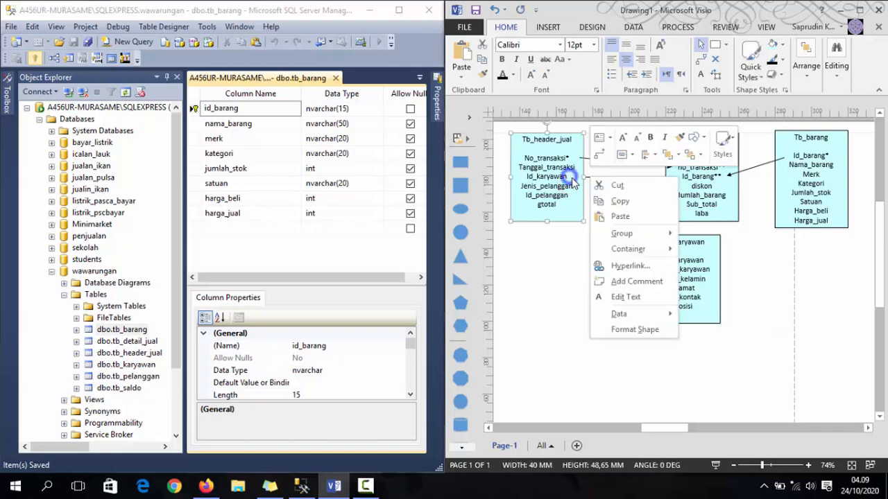
pyautogui.click(627, 282)
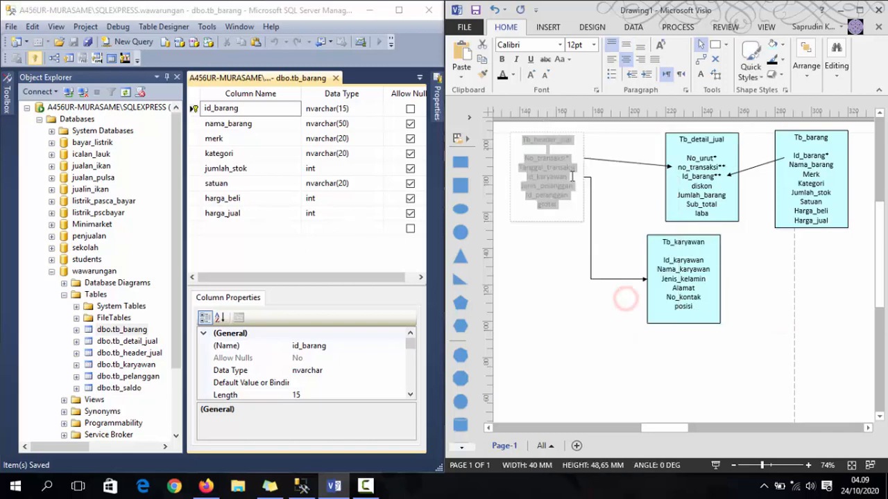
pyautogui.write('**')
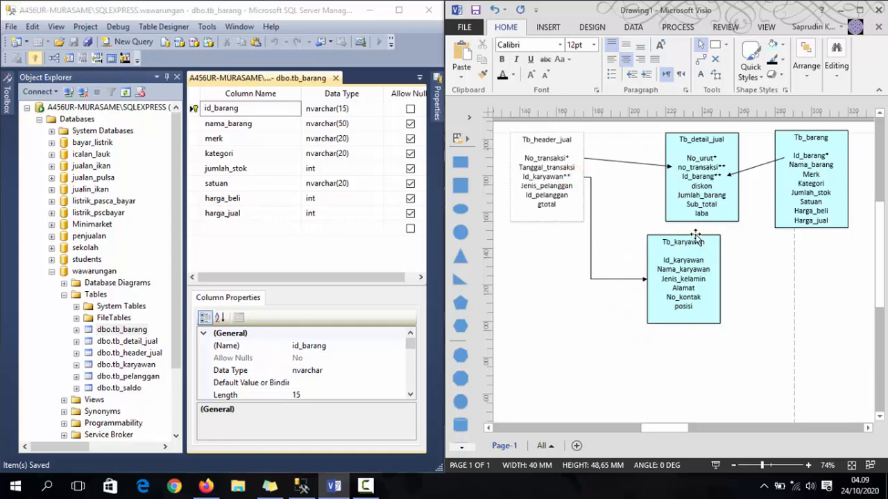
pyautogui.write('**')
pyautogui.click(576, 253)
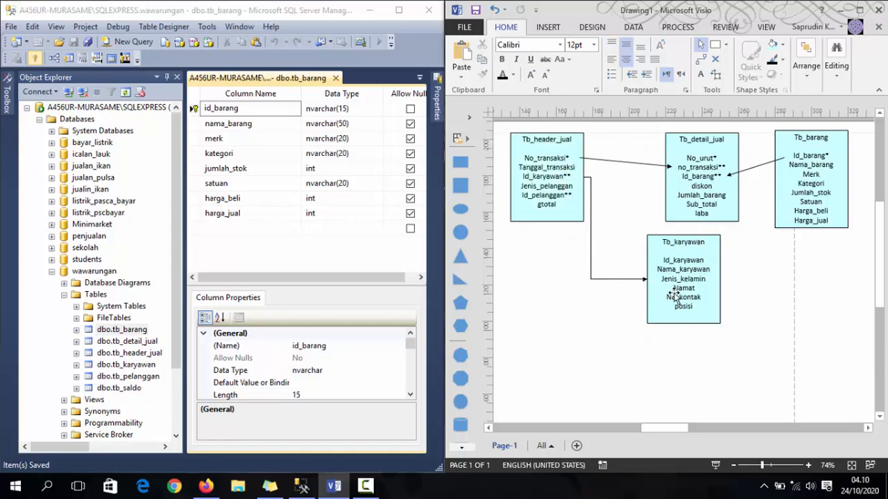
# Convert the Tb_header_jual to Tb_karyawan connector to a straight connector starting beside Id_karyawan** and ending just short of Tb_karyawan at Id_karyawan's height.
pyautogui.click(631, 279)
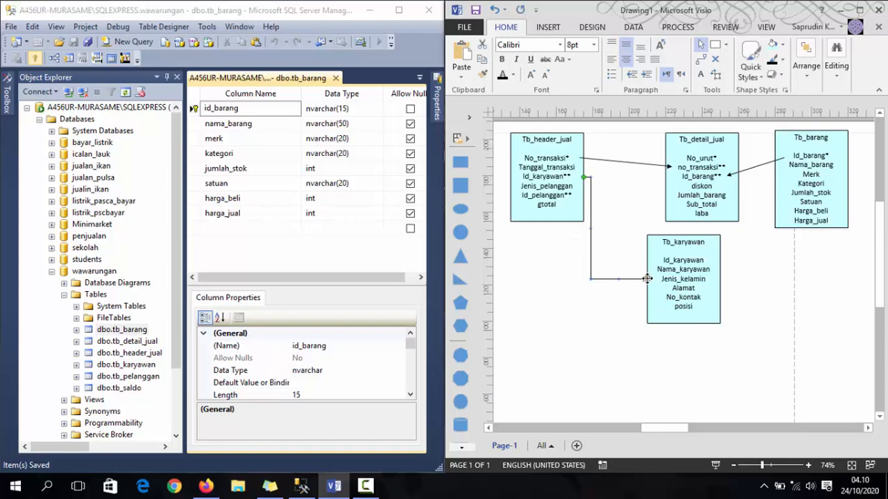
pyautogui.moveTo(646, 279); pyautogui.dragTo(638, 255)
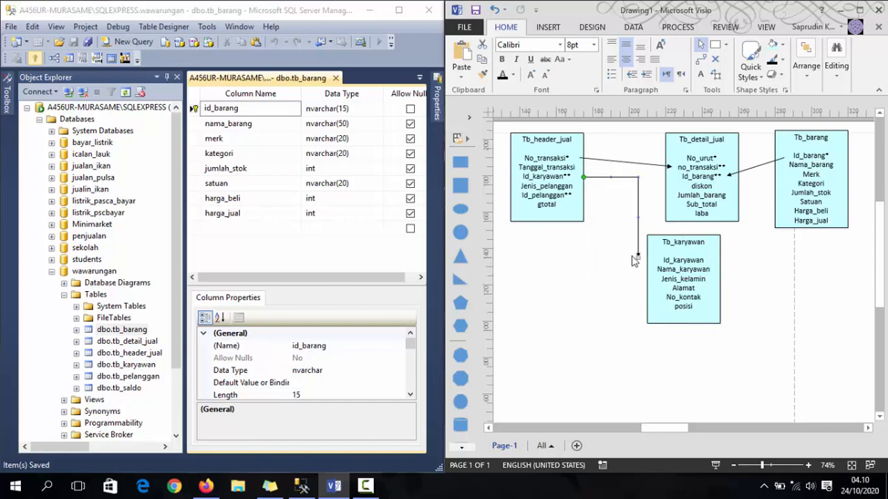
pyautogui.rightClick(639, 215)
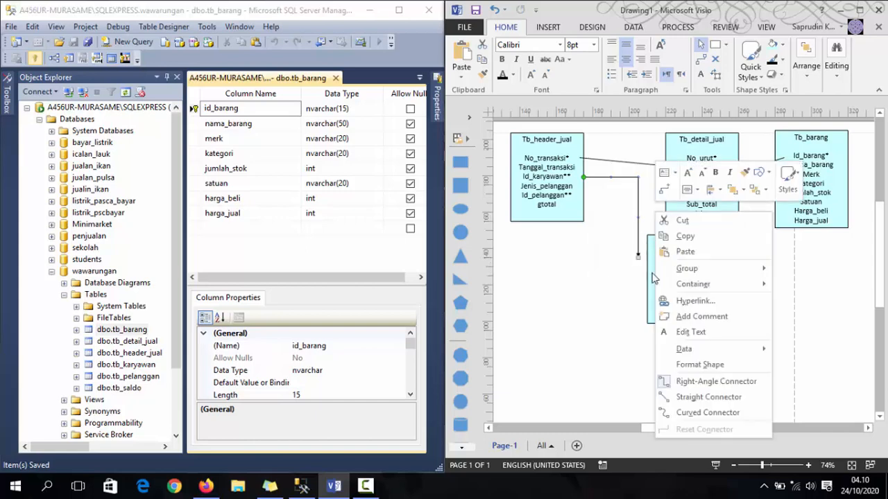
pyautogui.click(685, 396)
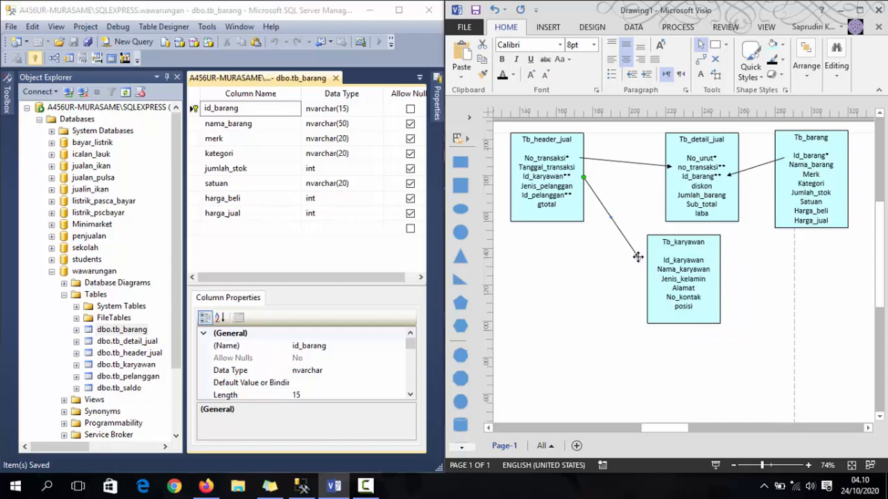
pyautogui.moveTo(638, 255); pyautogui.dragTo(654, 262)
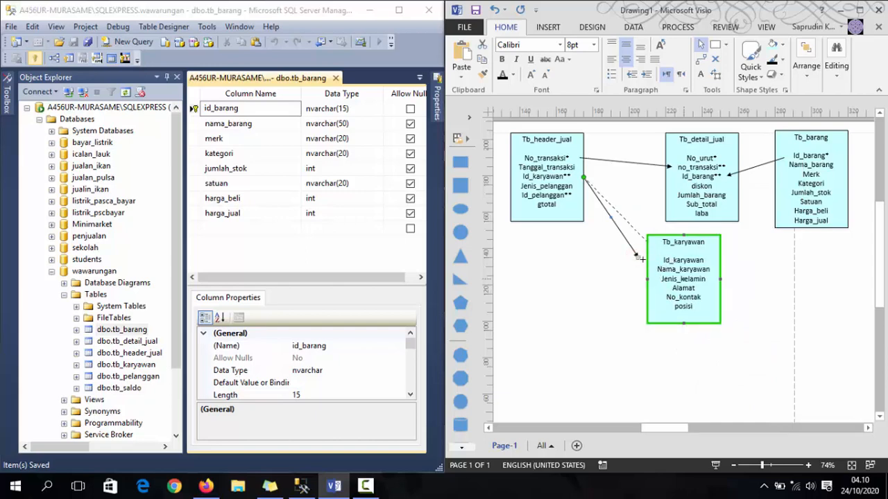
pyautogui.moveTo(642, 259); pyautogui.dragTo(641, 258)
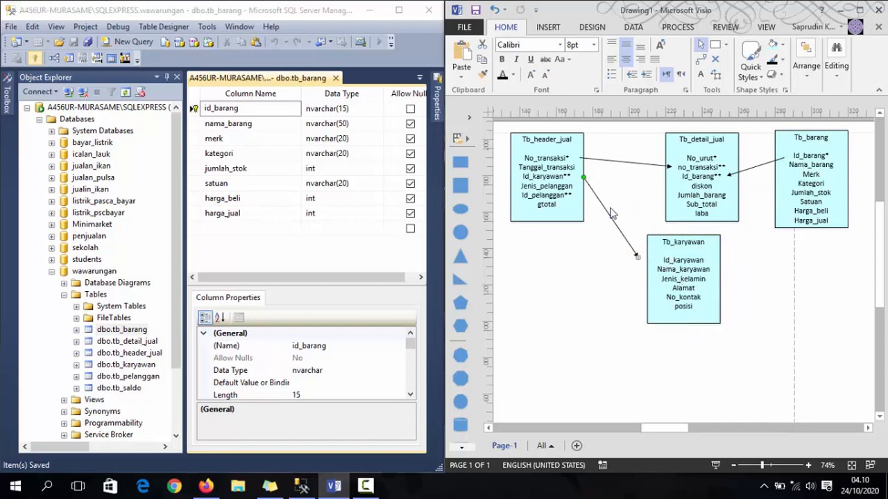
pyautogui.moveTo(584, 178); pyautogui.dragTo(592, 178)
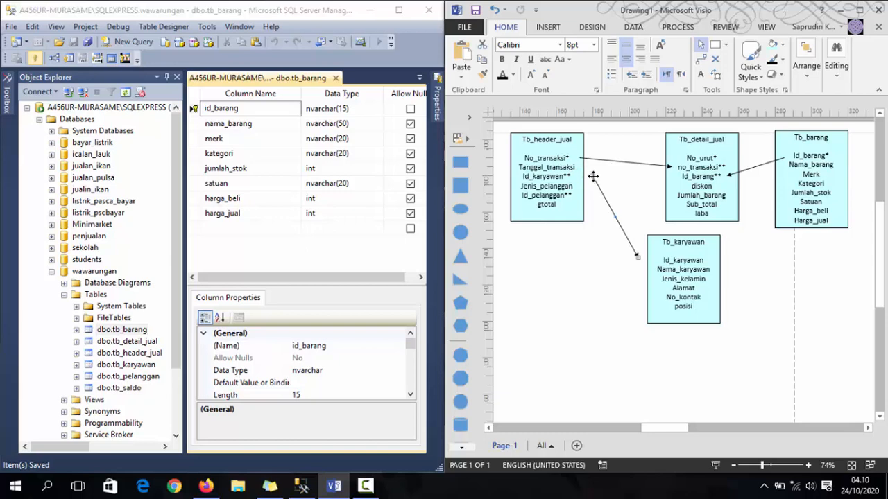
pyautogui.moveTo(612, 210); pyautogui.dragTo(596, 206)
# Nudge the Tb_karyawan rectangle about 15 mm toward the connector so the arrow ends beside its Id_karyawan field.
pyautogui.click(699, 294)
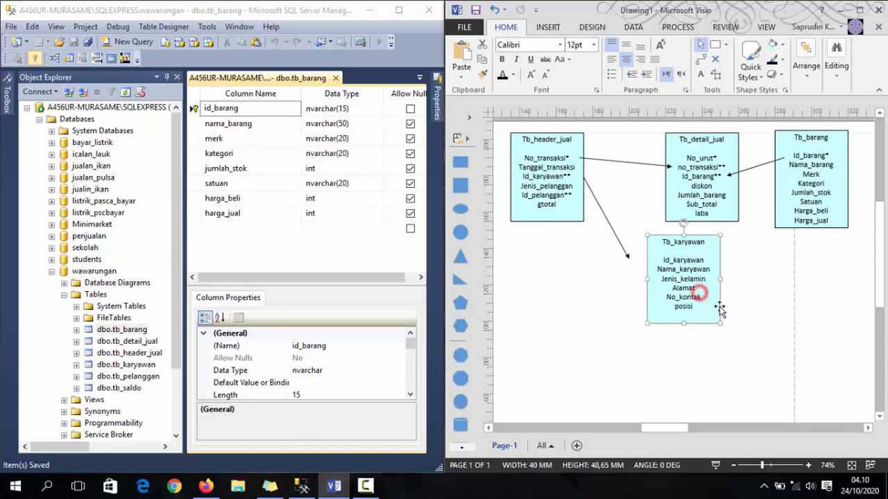
pyautogui.press('Left')
pyautogui.press('Left')
pyautogui.press('Left')
pyautogui.press('Left')
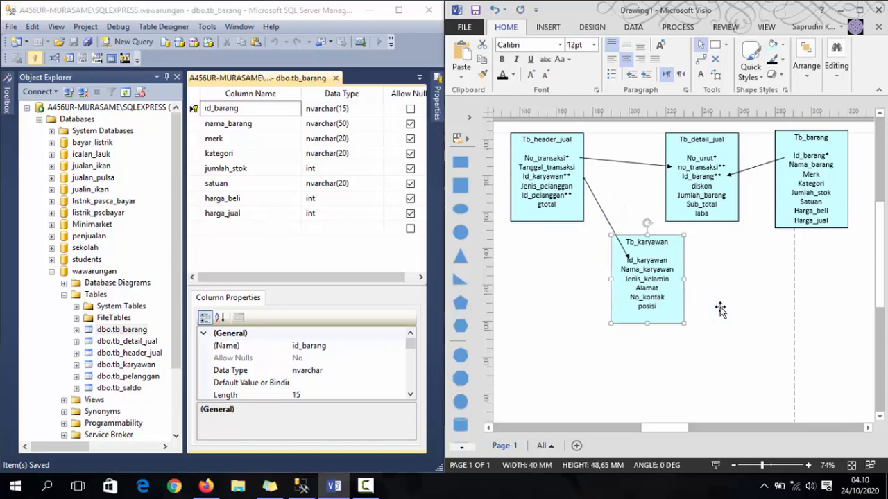
pyautogui.press('Right')
# Mark Id_karyawan as the primary key in the Tb_karyawan rectangle by appending *.
pyautogui.rightClick(698, 262)
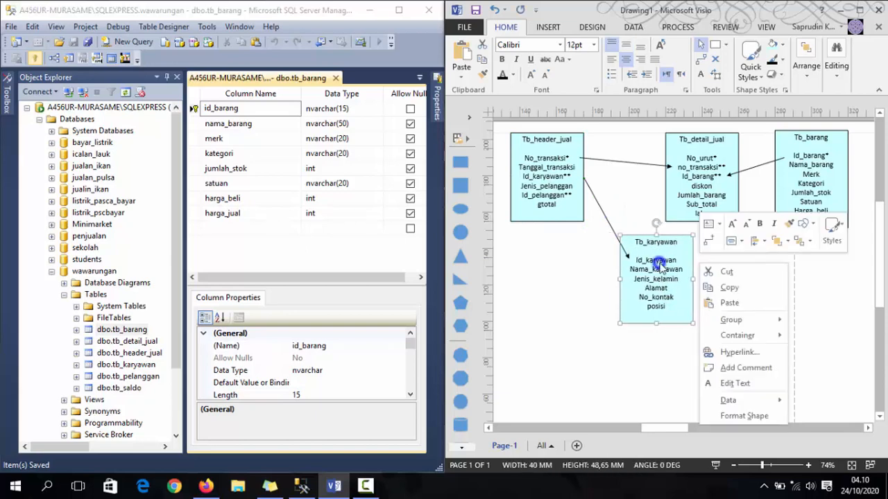
pyautogui.click(758, 388)
pyautogui.click(675, 256)
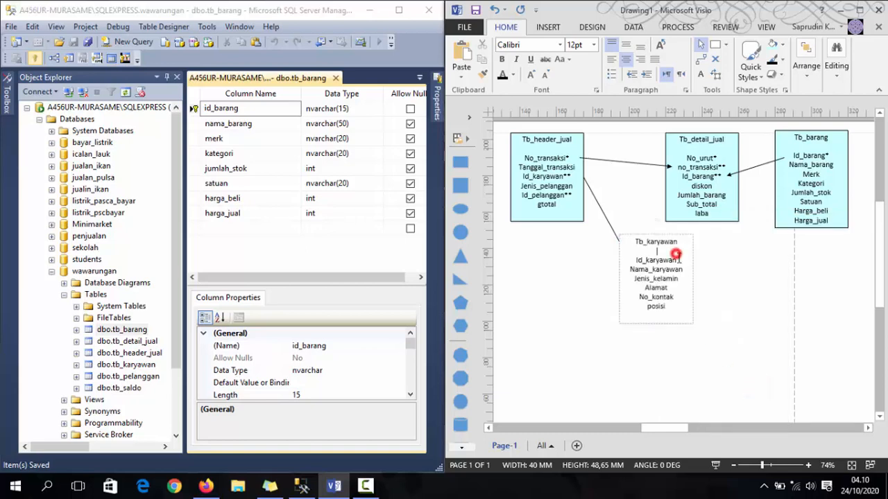
pyautogui.write('*')
pyautogui.click(742, 357)
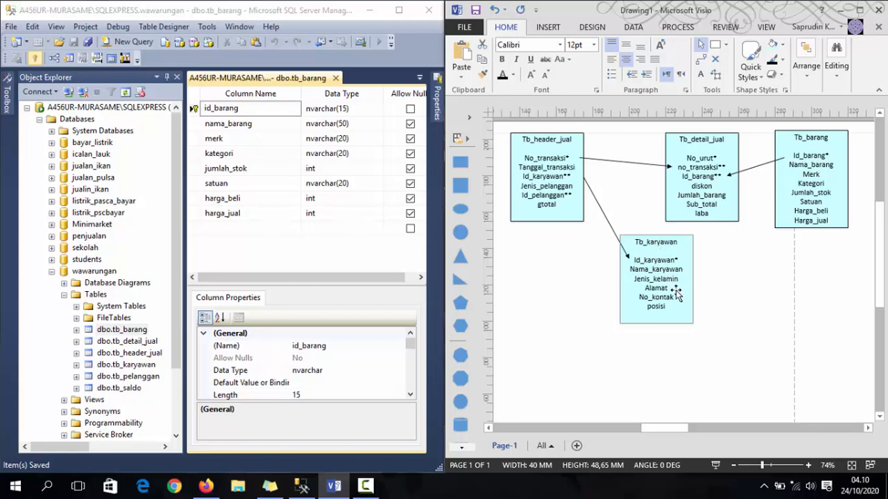
# Reverse the arrow on the Tb_karyawan connector so its solid arrowhead points to Id_karyawan** in Tb_header_jual.
pyautogui.rightClick(611, 229)
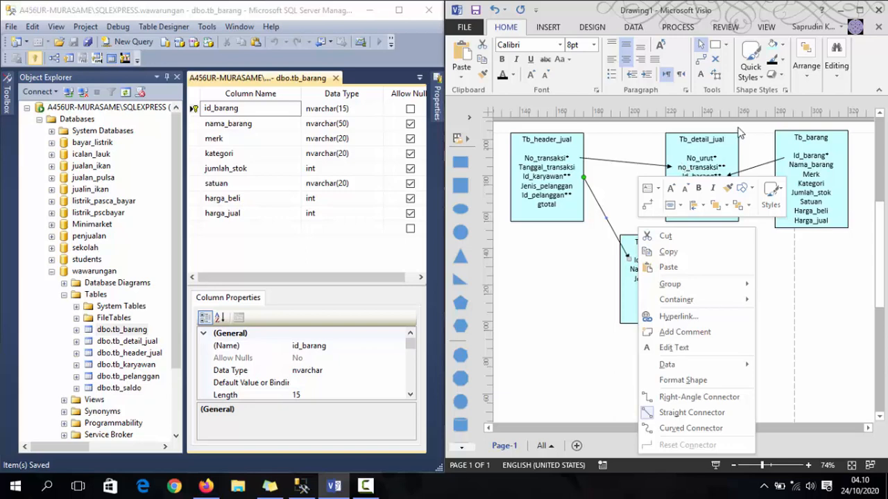
pyautogui.click(781, 59)
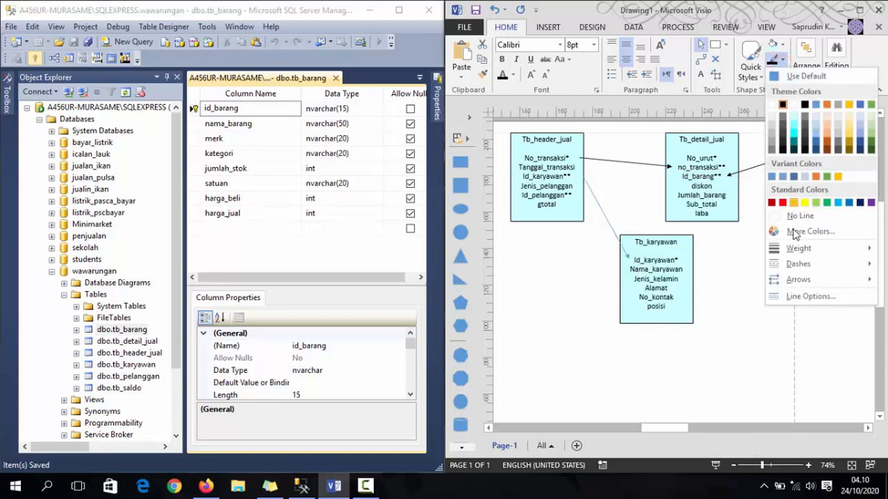
pyautogui.moveTo(799, 283)
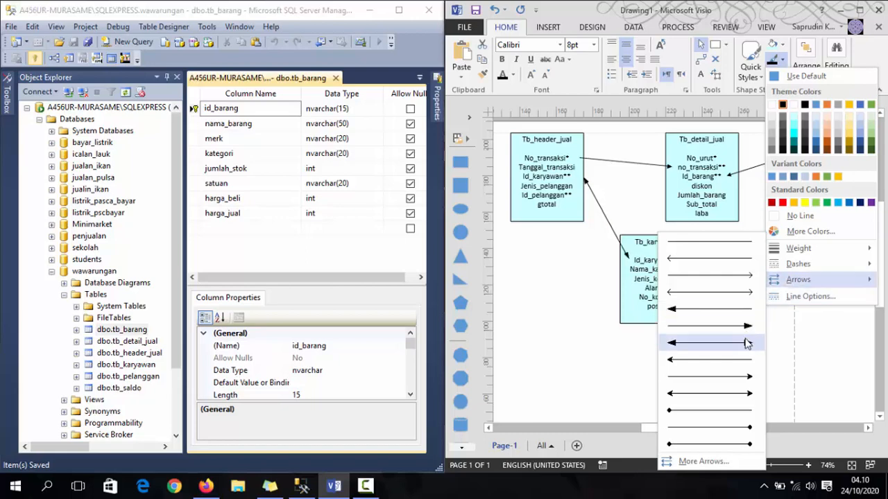
pyautogui.click(742, 310)
pyautogui.click(598, 340)
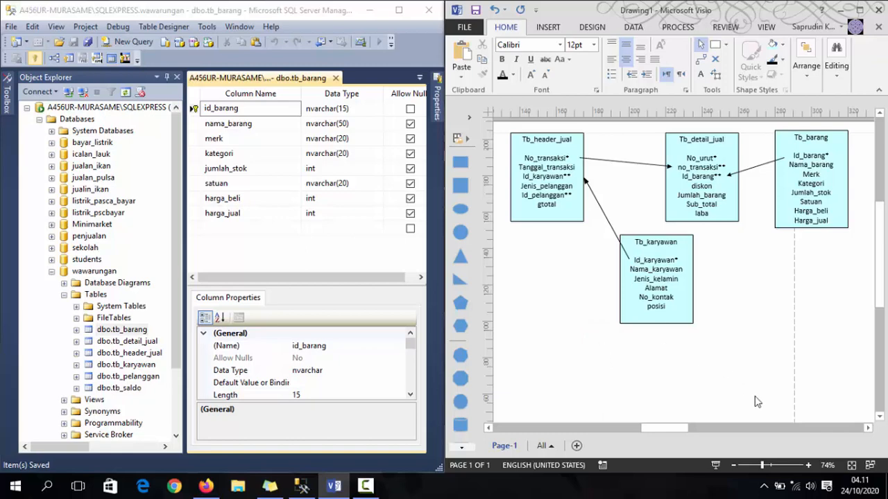
# Duplicate the Tb_karyawan rectangle and place the copy on the free side of Tb_header_jual, opposite Tb_detail_jual.
pyautogui.moveTo(680, 428)
pyautogui.mouseDown()
pyautogui.moveTo(693, 430)
pyautogui.moveTo(668, 428)
pyautogui.mouseUp()
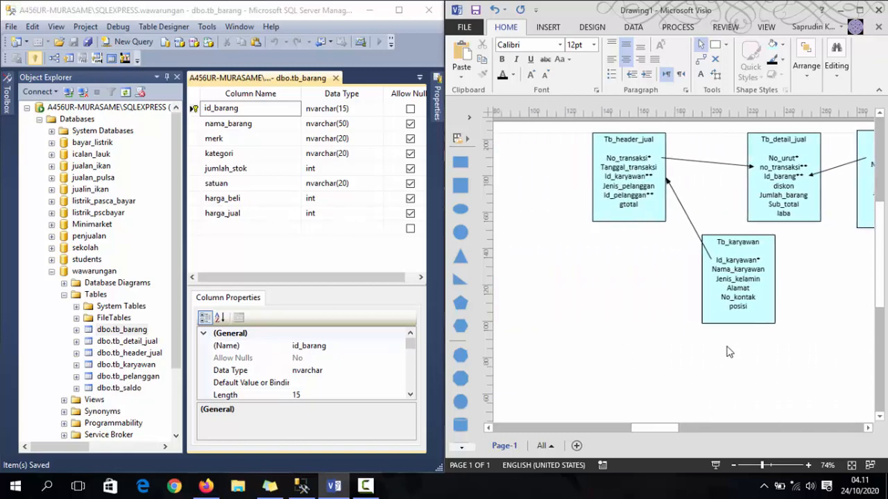
pyautogui.click(735, 315)
pyautogui.click(683, 334)
pyautogui.hotkey('ctrl', 'v')
pyautogui.moveTo(755, 314); pyautogui.dragTo(517, 225)
pyautogui.moveTo(639, 427); pyautogui.dragTo(630, 426)
pyautogui.moveTo(607, 239); pyautogui.dragTo(596, 239)
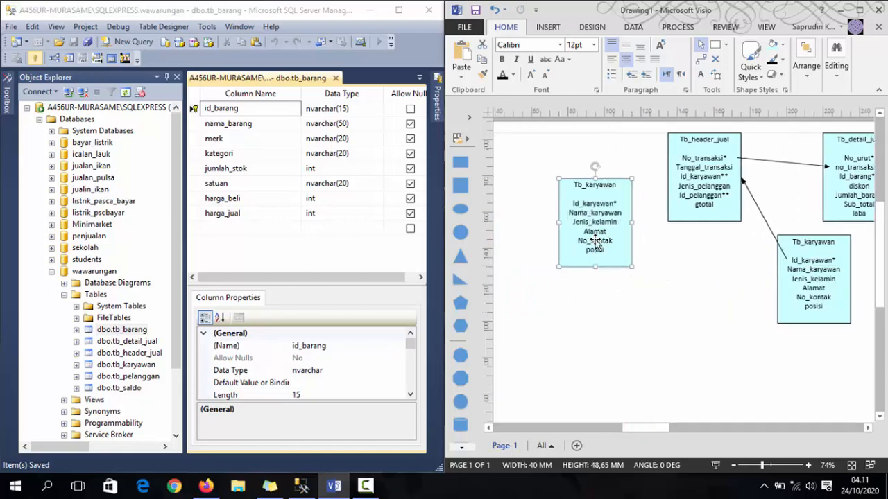
# Retitle the copied Tb_karyawan rectangle Tb_pelanggan.
pyautogui.rightClick(602, 218)
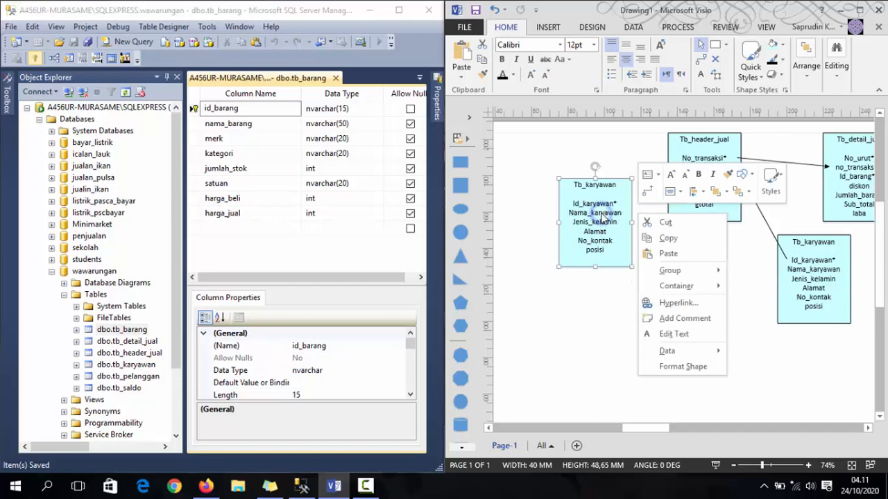
pyautogui.click(677, 334)
pyautogui.click(619, 188)
pyautogui.press('BackSpace')
pyautogui.press('BackSpace')
pyautogui.press('BackSpace')
pyautogui.press('BackSpace')
pyautogui.press('BackSpace')
pyautogui.press('BackSpace')
pyautogui.press('BackSpace')
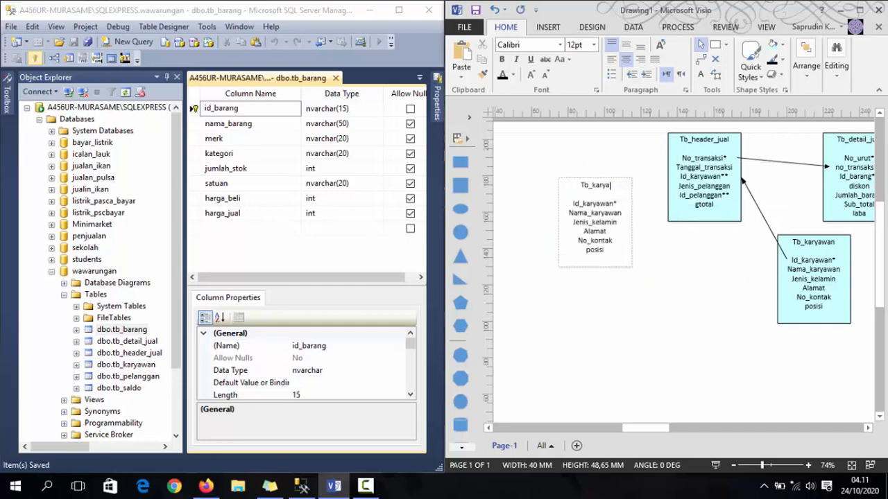
pyautogui.write('pelanggan')
# Rename the first two fields of Tb_pelanggan to Id_pelanggan* and Nama_pelanggan, and remove the posisi field.
pyautogui.doubleClick(599, 204)
pyautogui.write('pea')
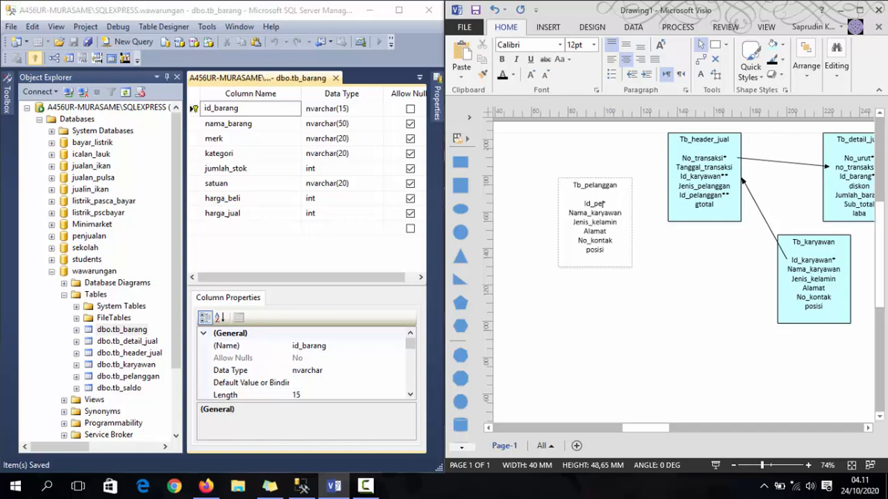
pyautogui.write('anggan*')
pyautogui.doubleClick(592, 213)
pyautogui.write('pelanggan')
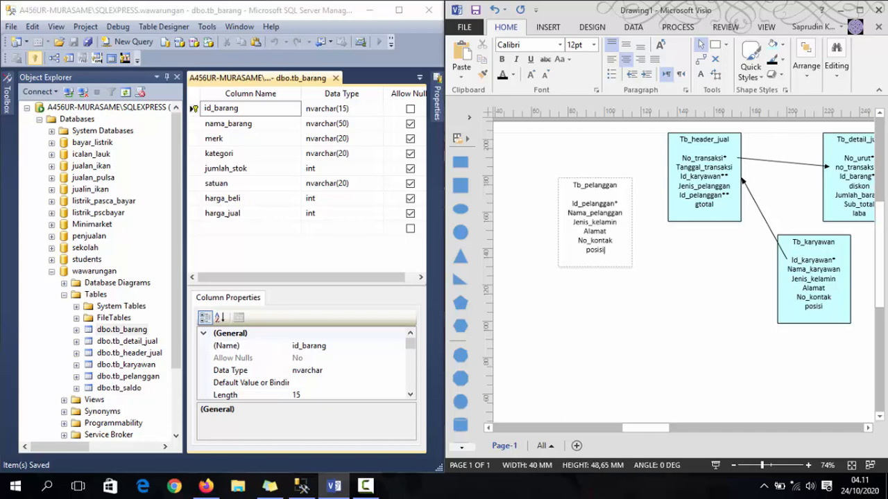
pyautogui.hotkey('shift', 'Home')
pyautogui.press('BackSpace')
pyautogui.click(650, 254)
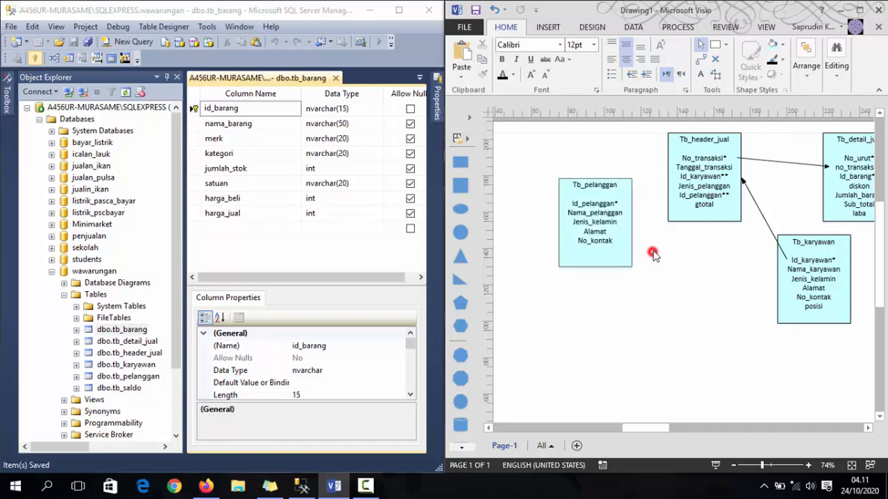
# Switch to SQL Server Management Studio, open the design of dbo.tb_pelanggan to check its columns, and return to Visio.
pyautogui.rightClick(132, 377)
pyautogui.click(173, 249)
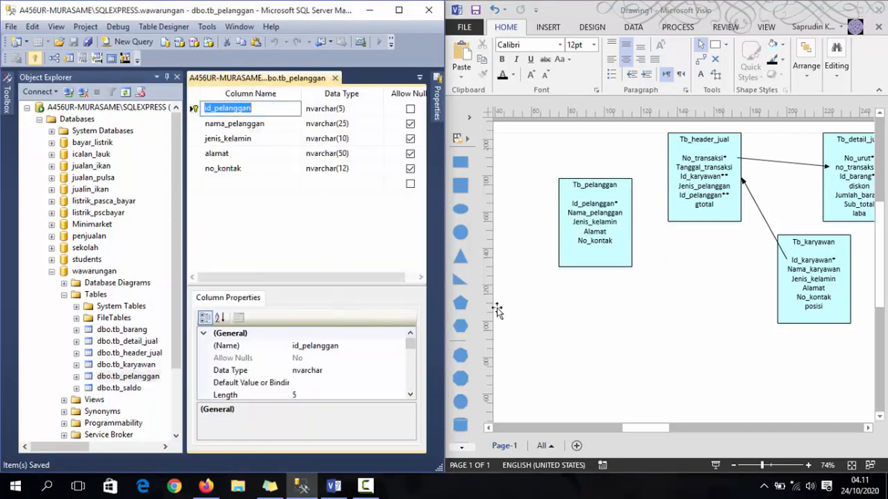
pyautogui.click(574, 301)
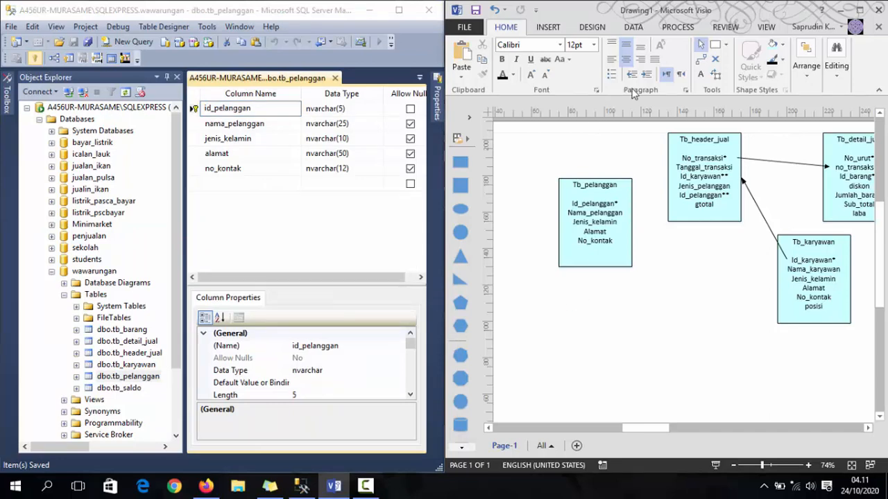
# Move the Tb_pelanggan rectangle about 15 mm farther away from Tb_header_jual.
pyautogui.click(700, 59)
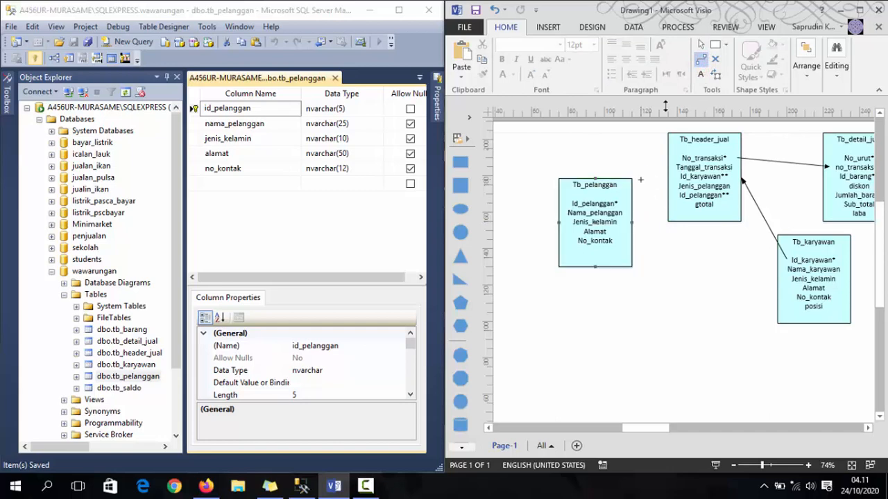
pyautogui.click(701, 44)
pyautogui.moveTo(596, 225); pyautogui.dragTo(567, 229)
# Draw a right-angle connector from beside Id_pelanggan* in Tb_pelanggan to the facing side of Tb_header_jual.
pyautogui.click(700, 60)
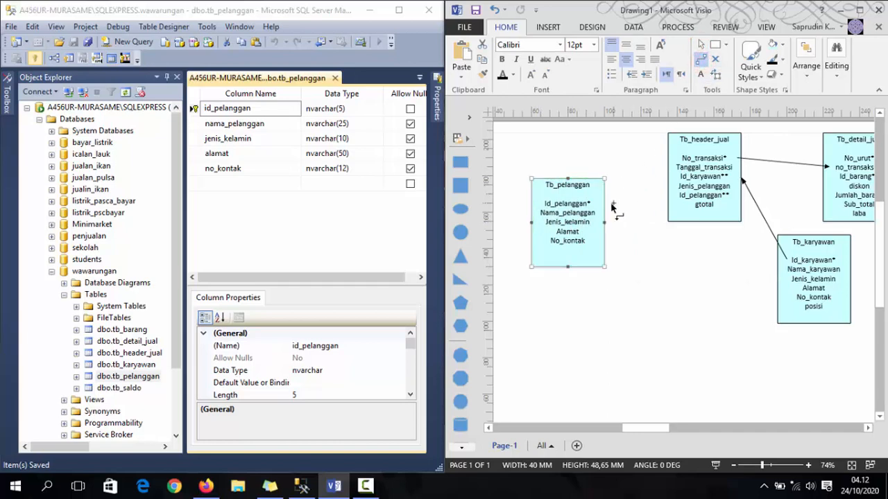
pyautogui.moveTo(612, 204); pyautogui.dragTo(668, 196)
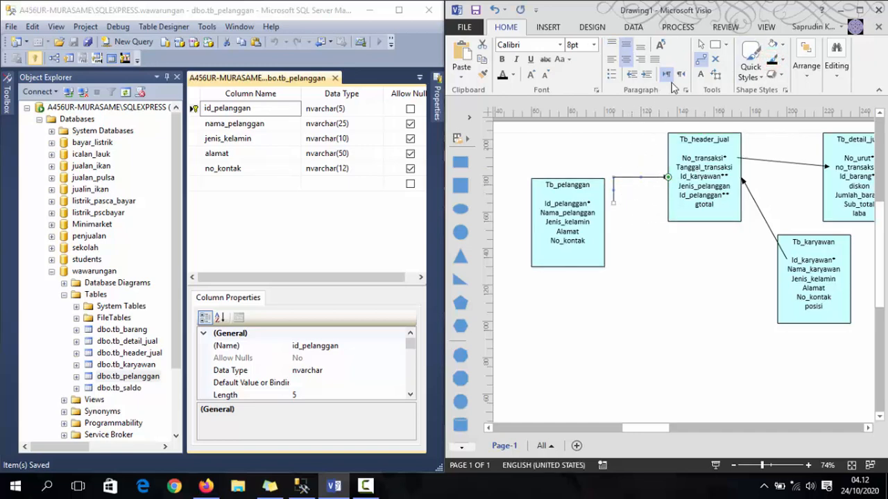
pyautogui.click(700, 43)
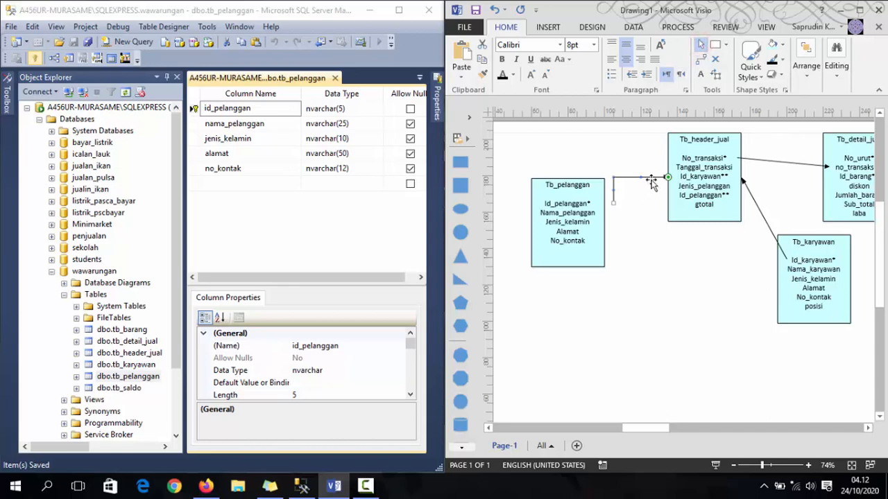
# Shift the arrow end of the Tb_pelanggan connector down beside Id_pelanggan** in Tb_header_jual and change it to a straight connector.
pyautogui.moveTo(666, 176); pyautogui.dragTo(659, 195)
pyautogui.moveTo(660, 197); pyautogui.dragTo(661, 197)
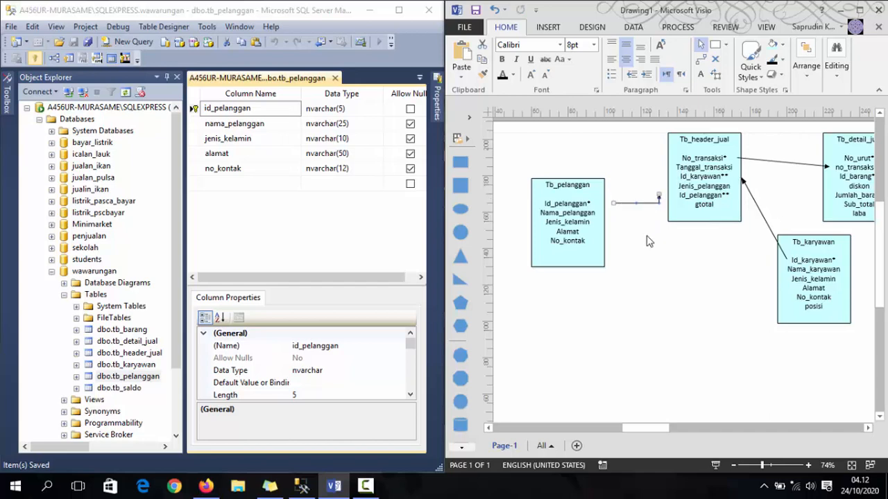
pyautogui.rightClick(660, 199)
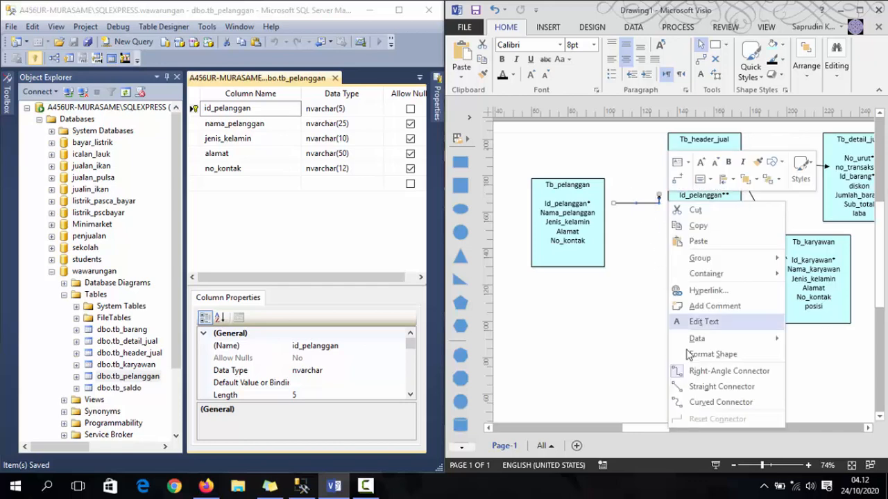
pyautogui.click(694, 387)
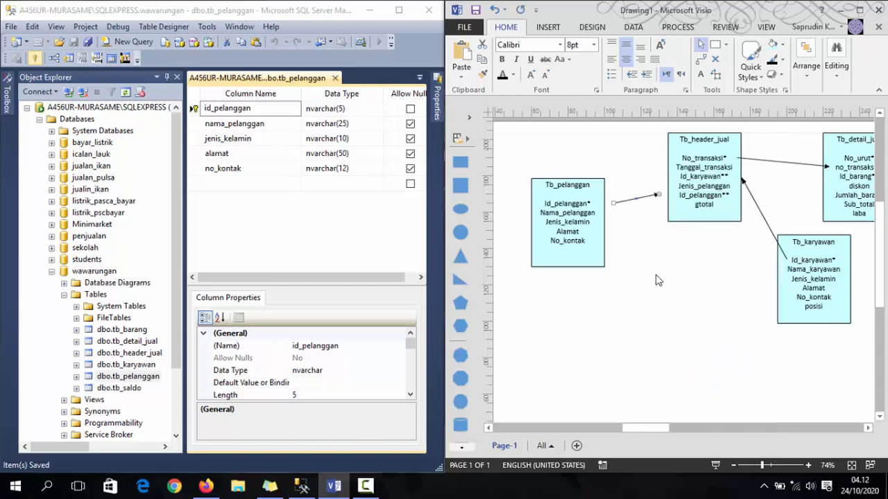
# Nudge the connector so its arrow reaches Id_pelanggan**, and move the Tb_pelanggan rectangle about 20 mm closer to Tb_header_jual.
pyautogui.press('Right')
pyautogui.press('Right')
pyautogui.moveTo(582, 223); pyautogui.dragTo(622, 222)
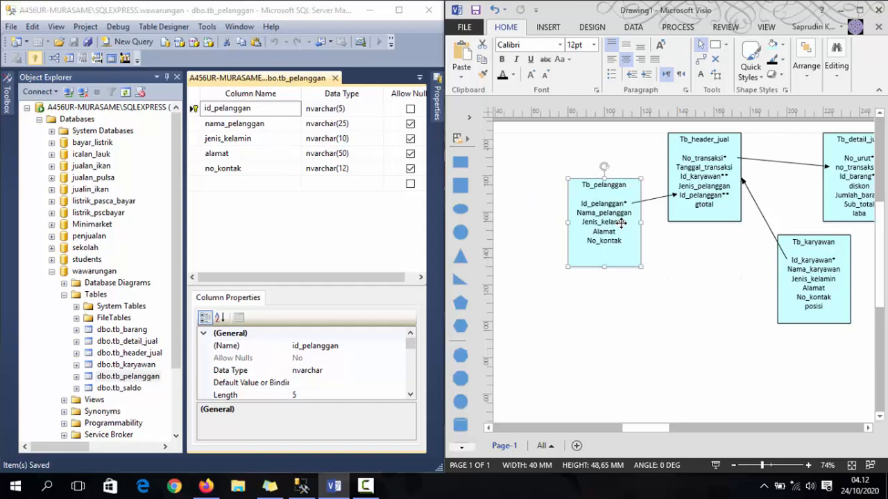
pyautogui.click(695, 261)
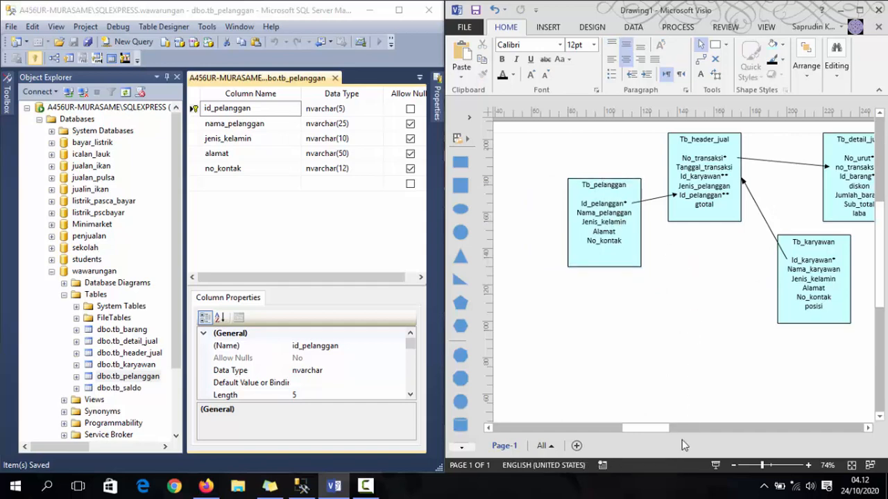
# Maximize the Visio window and label the connector between Tb_header_jual and Tb_detail_jual with the text "1 to M".
pyautogui.moveTo(663, 429); pyautogui.dragTo(676, 431)
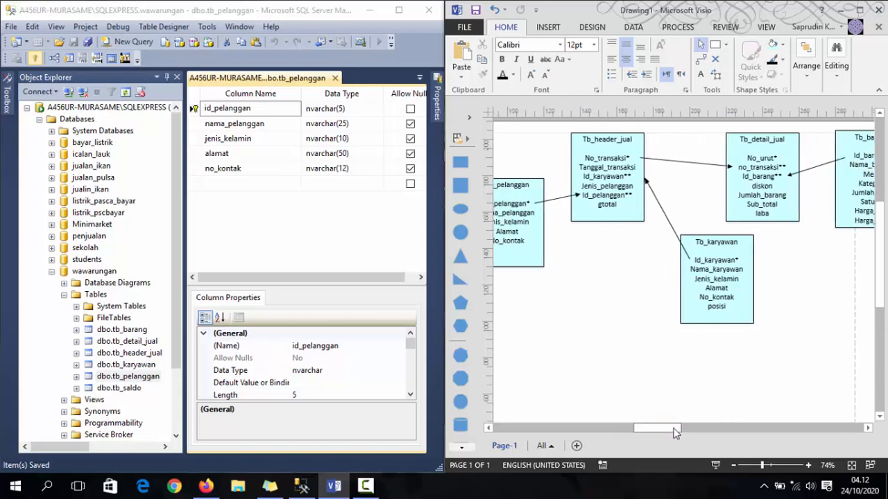
pyautogui.click(860, 10)
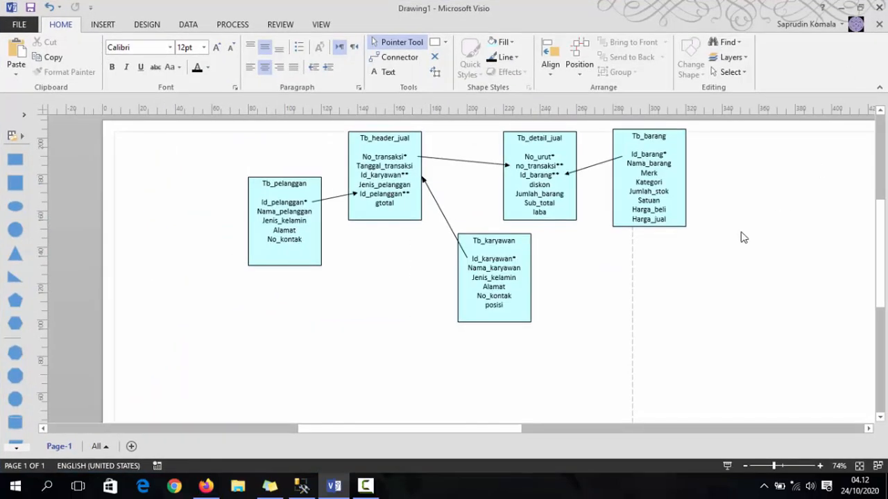
pyautogui.moveTo(505, 428); pyautogui.dragTo(500, 427)
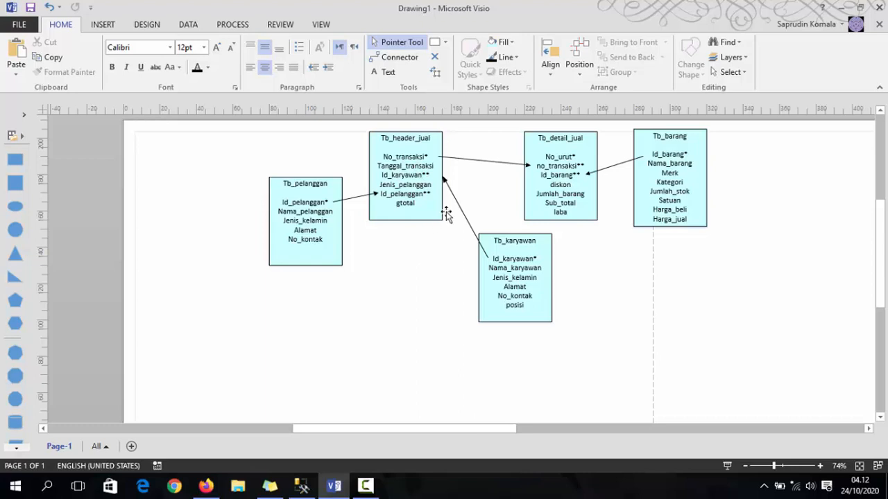
pyautogui.rightClick(474, 162)
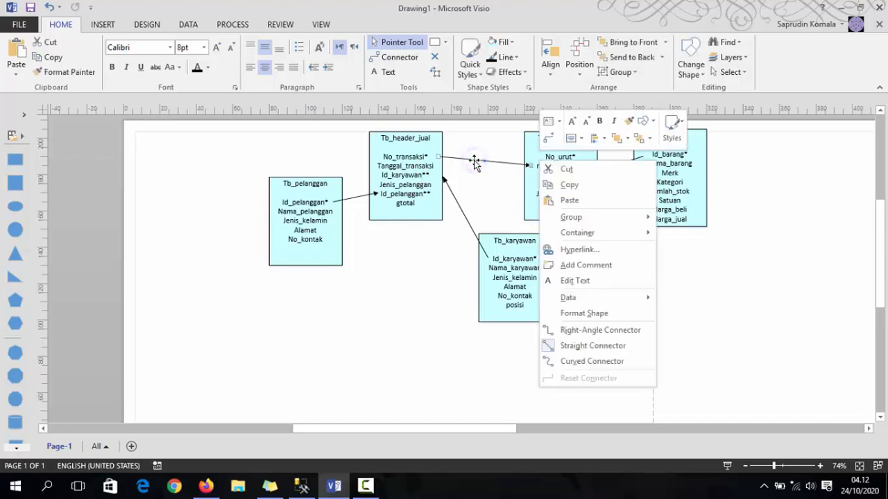
pyautogui.click(573, 282)
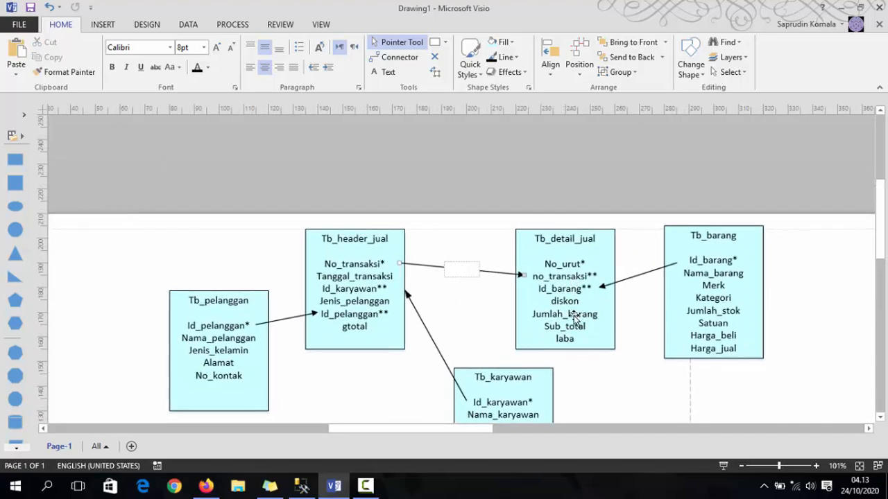
pyautogui.hotkey('alt', 'shift')
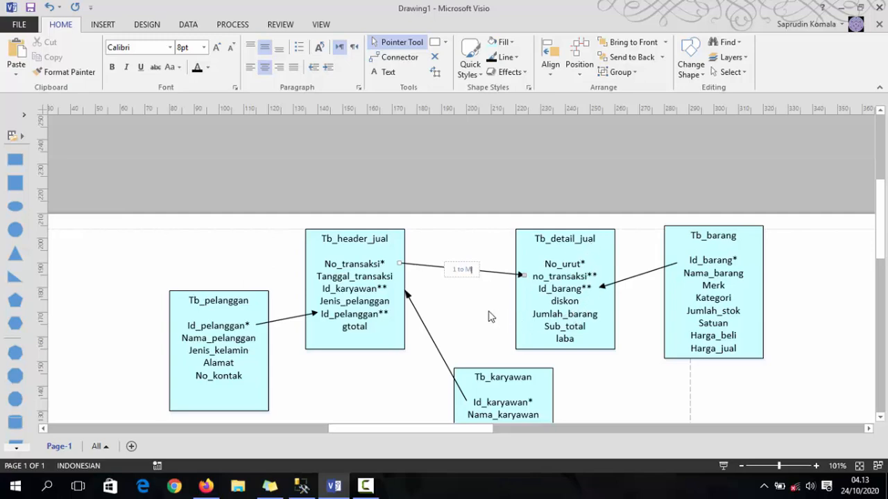
pyautogui.click(488, 311)
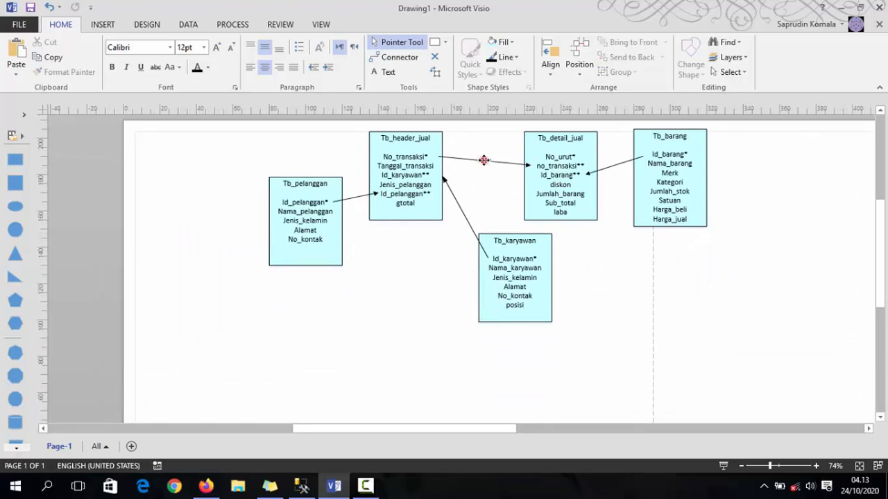
# Increase the font size of the "1 to M" connector label to 10 pt.
pyautogui.click(485, 161)
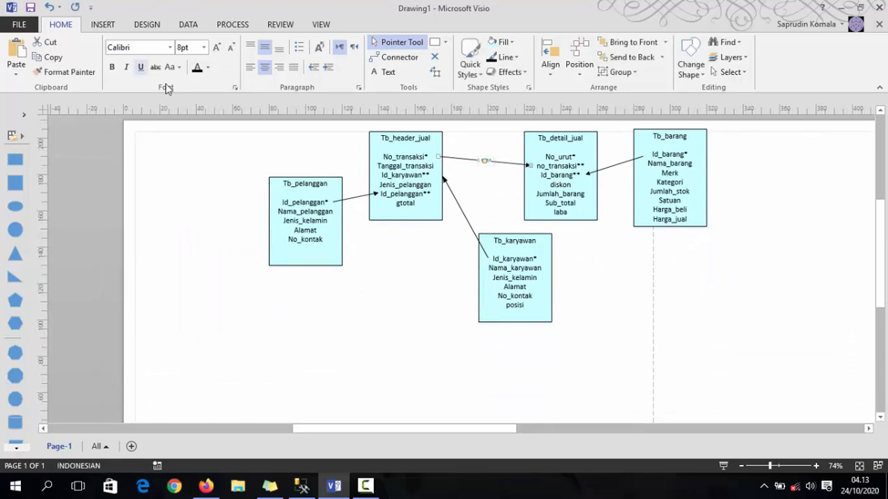
pyautogui.click(217, 47)
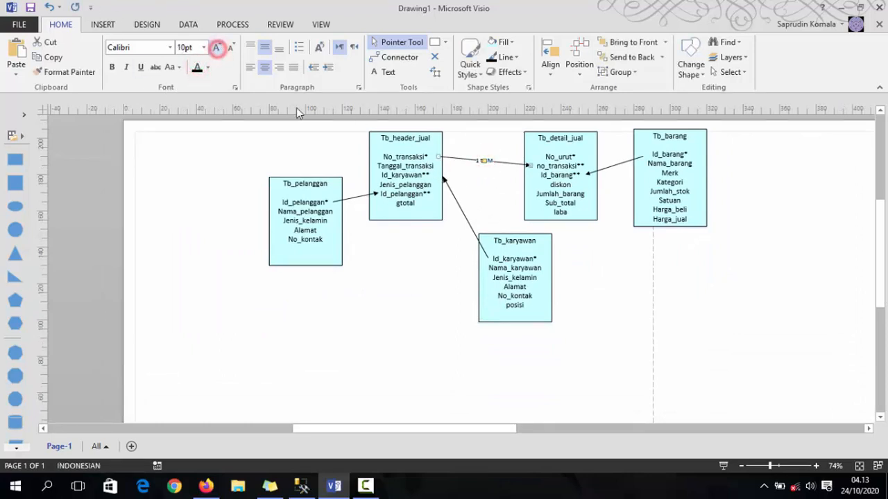
pyautogui.click(490, 188)
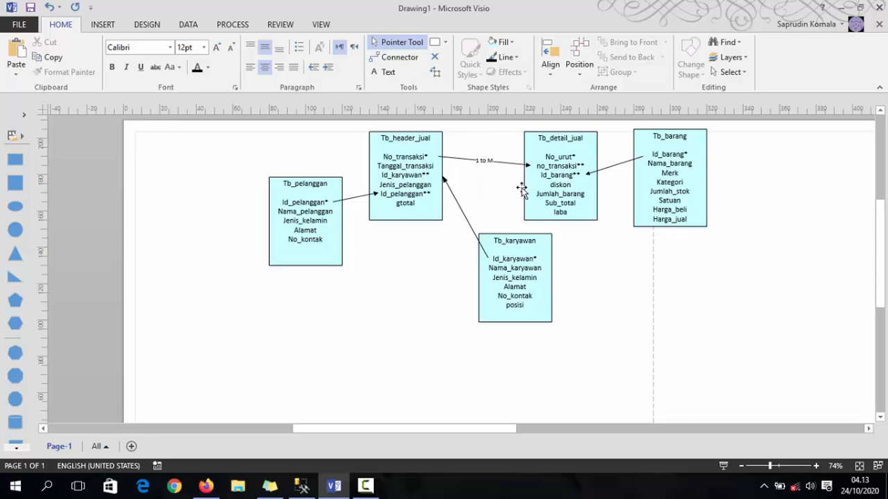
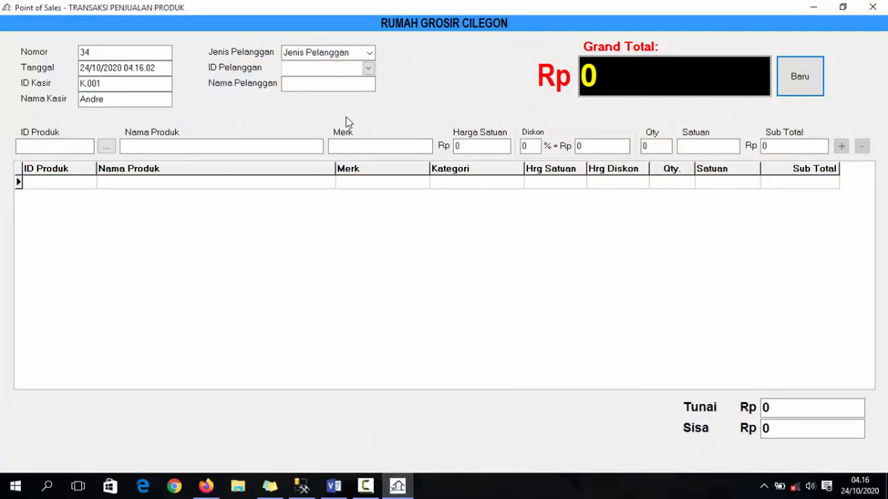
# Start a new sales transaction in the Point of Sales application and open the product list.
pyautogui.click(109, 54)
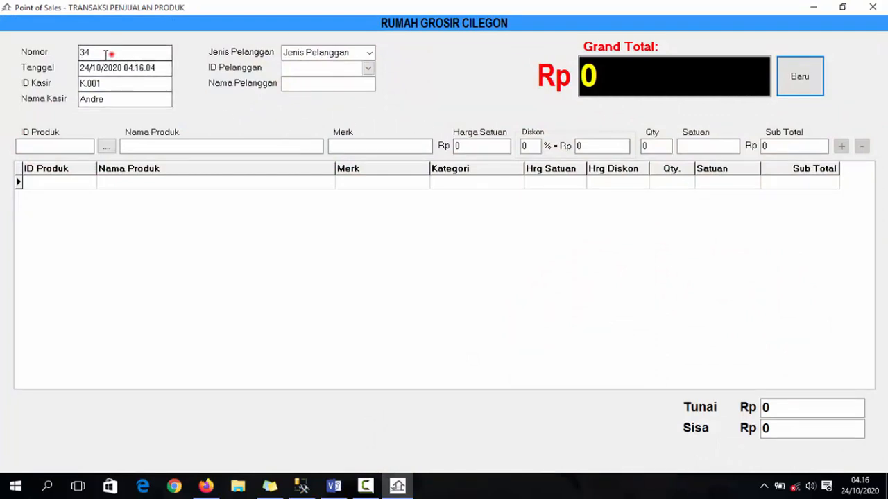
pyautogui.click(109, 54)
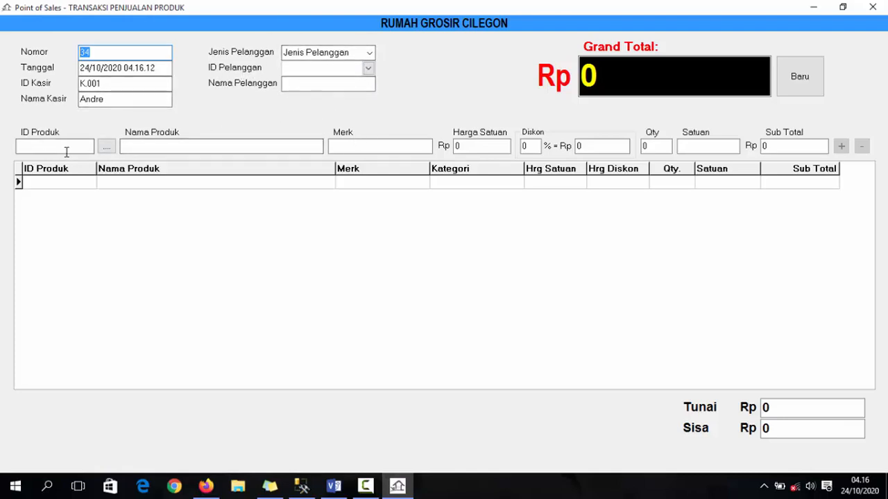
pyautogui.click(108, 147)
pyautogui.click(802, 83)
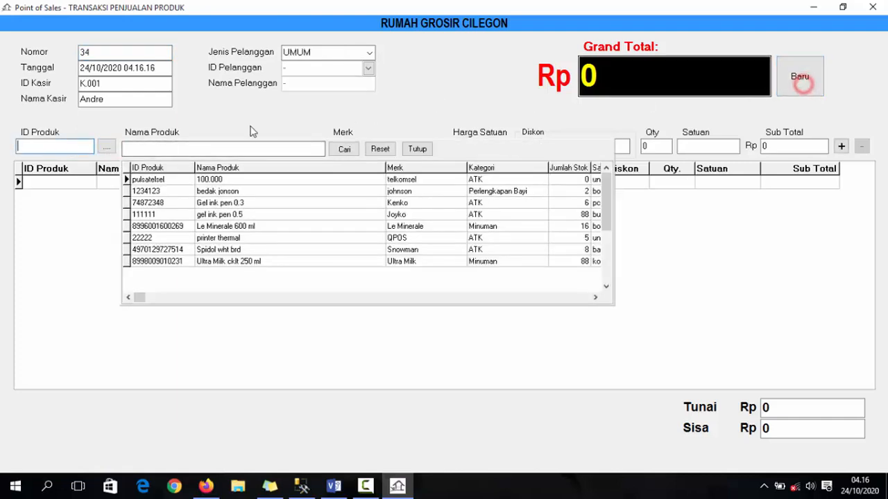
# Add the product bedak jonson to the sale with 0% discount and quantity 1, and choose to add more data.
pyautogui.click(242, 193)
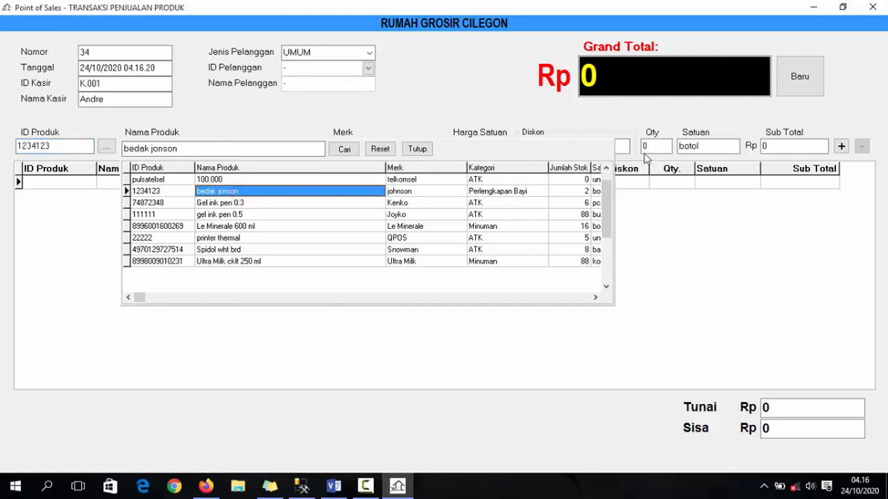
pyautogui.press('Return')
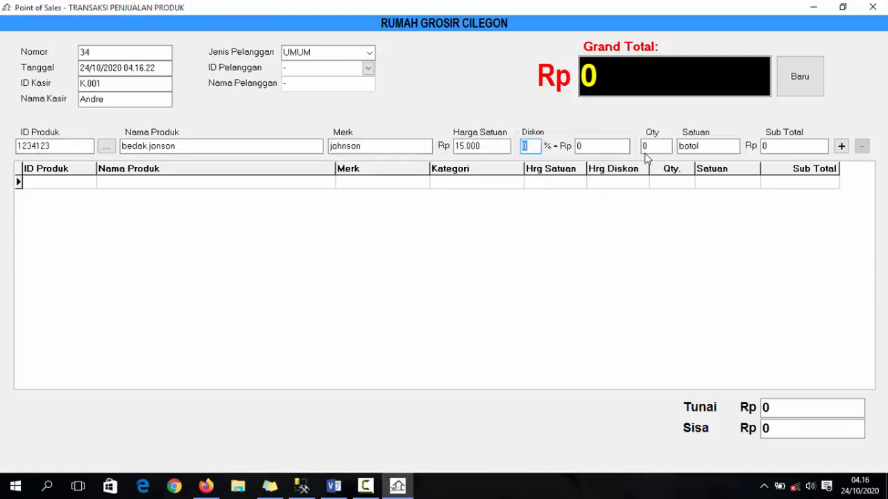
pyautogui.press('Return')
pyautogui.press('Return')
pyautogui.write('1')
pyautogui.press('Return')
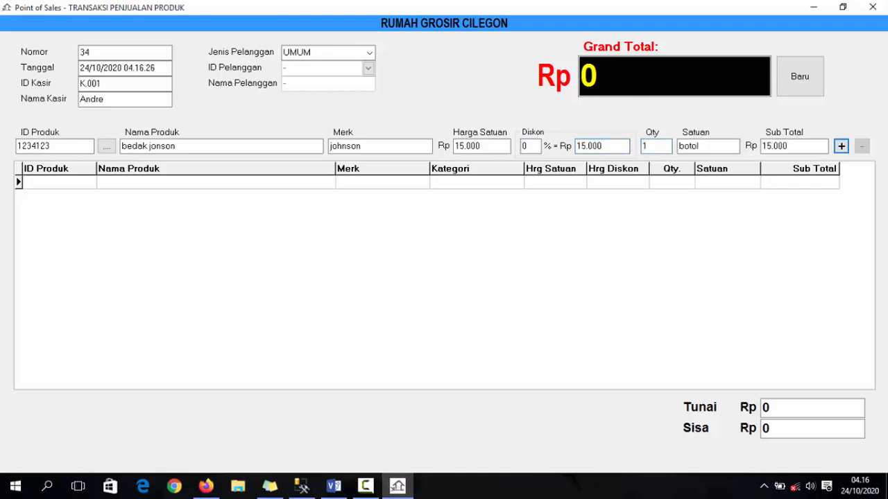
pyautogui.click(840, 146)
pyautogui.click(449, 286)
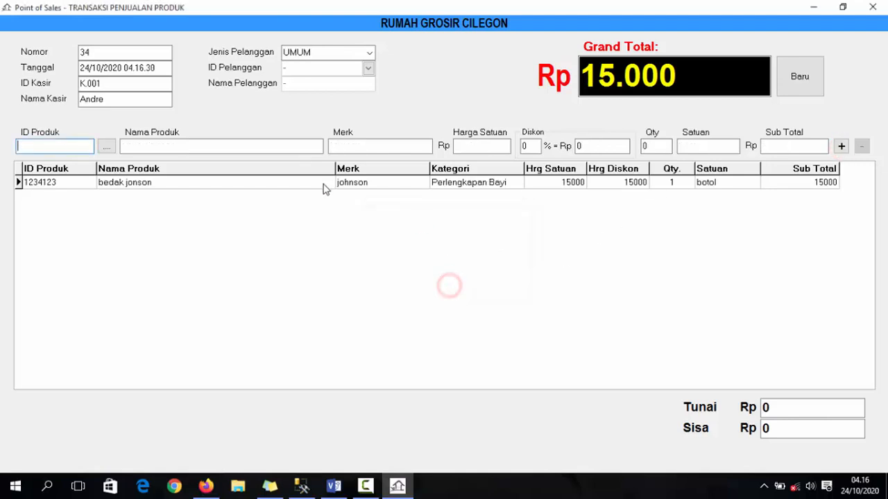
# Add the product Ultra Milk cklt 250 ml to the sale with 0% discount and quantity 4.
pyautogui.click(106, 146)
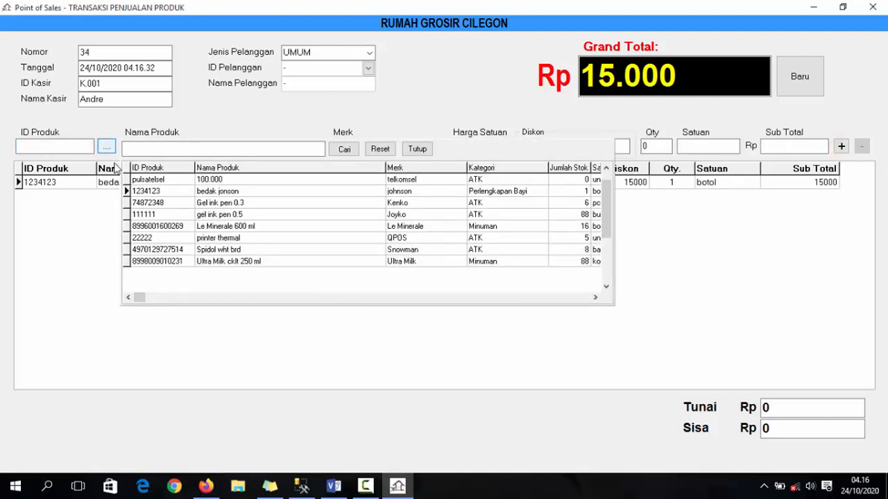
pyautogui.doubleClick(238, 262)
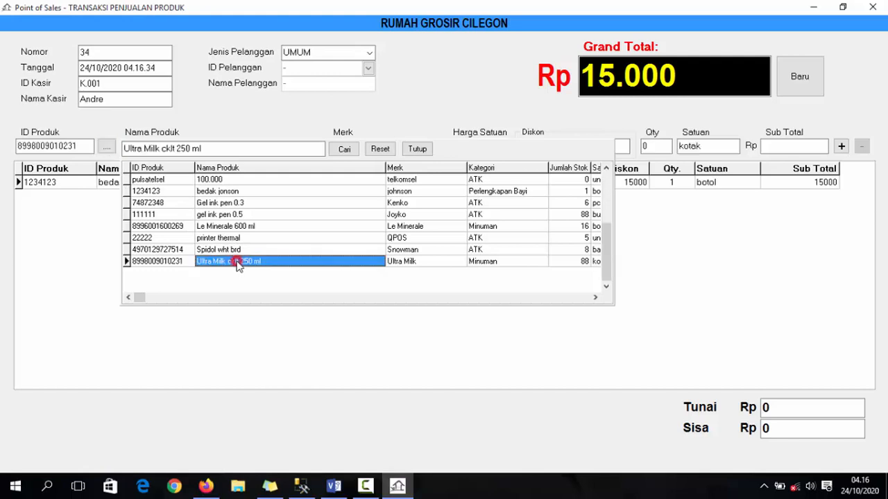
pyautogui.press('Return')
pyautogui.press('Return')
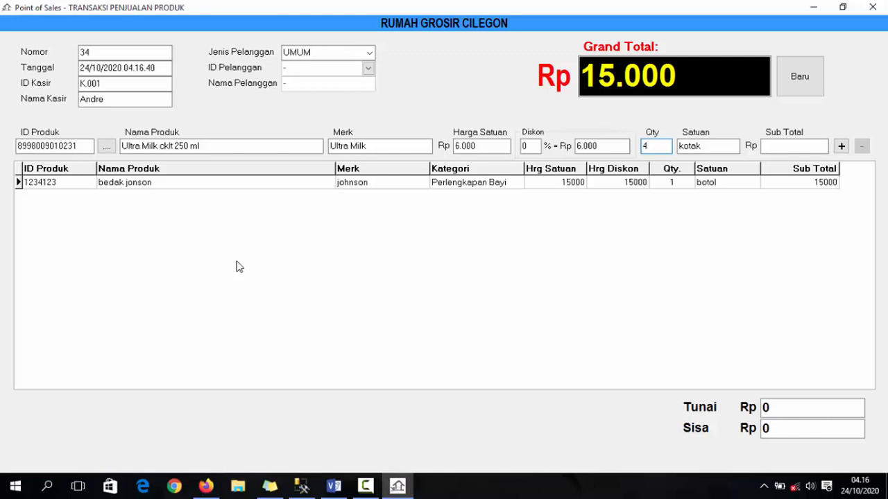
pyautogui.press('Return')
pyautogui.press('Return')
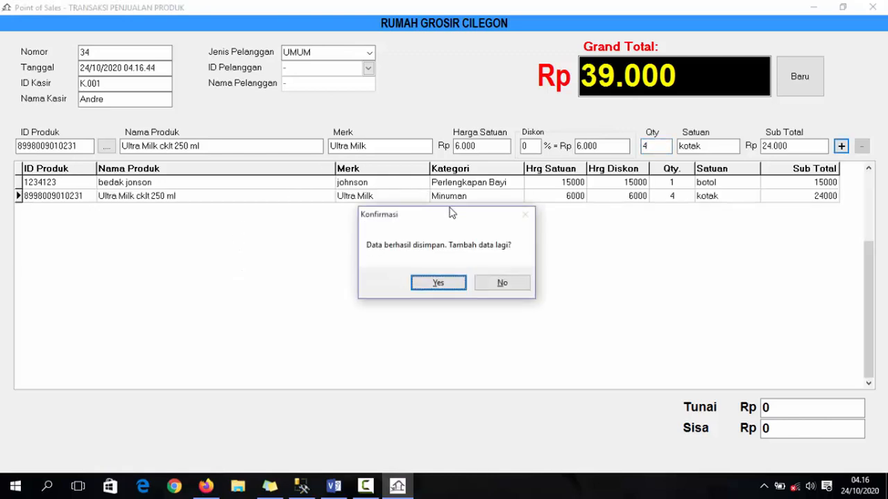
# Move the confirmation message below the item rows and compare the sales form with the Tb_header_jual and Tb_detail_jual relation in Visio.
pyautogui.moveTo(452, 216); pyautogui.dragTo(419, 250)
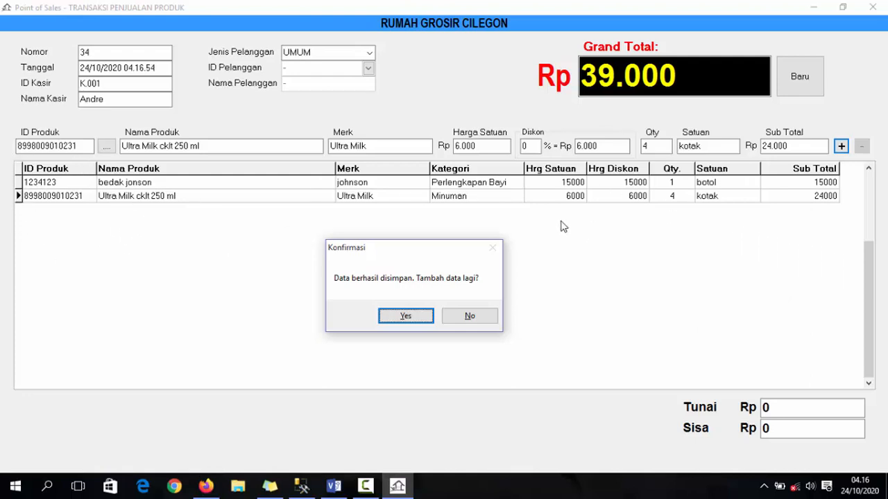
pyautogui.click(333, 485)
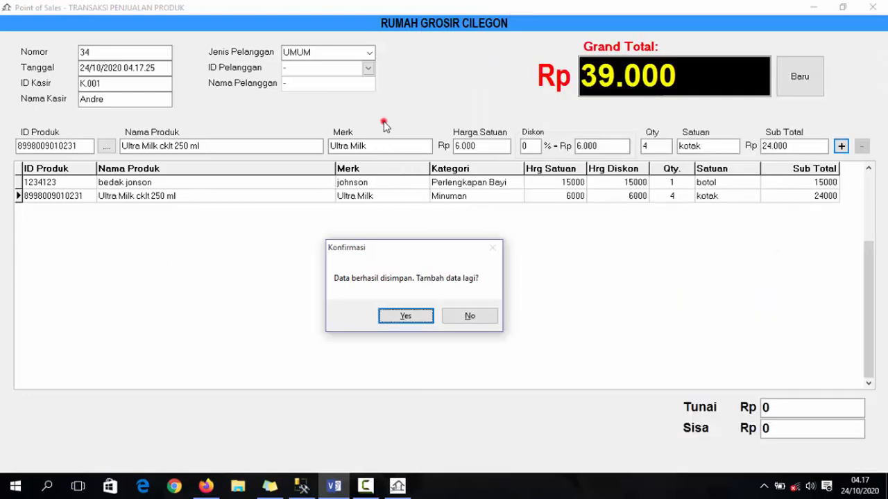
pyautogui.click(385, 123)
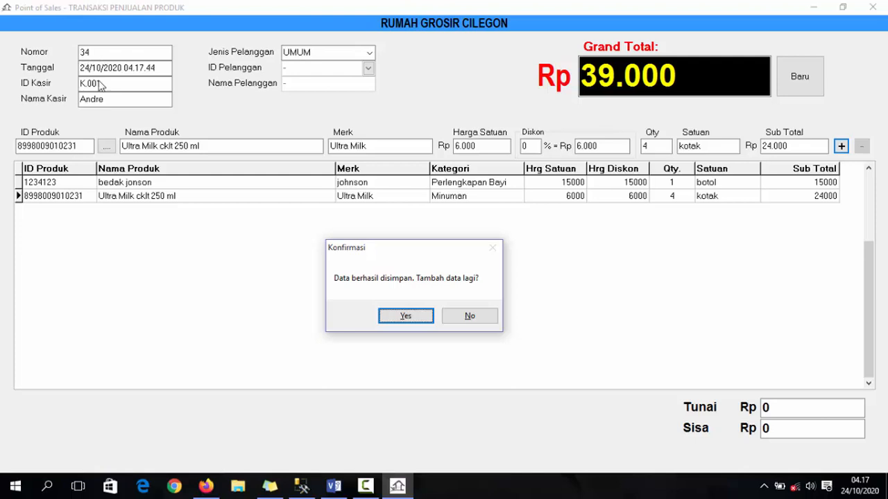
pyautogui.click(334, 486)
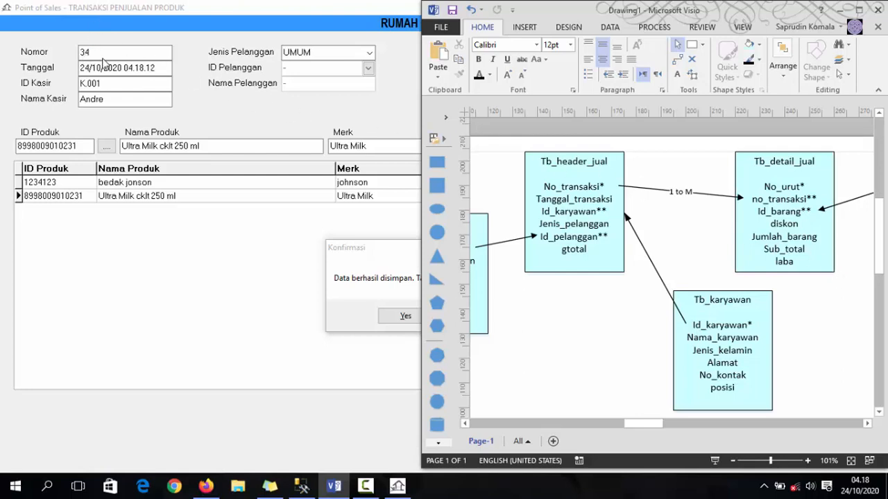
pyautogui.click(59, 221)
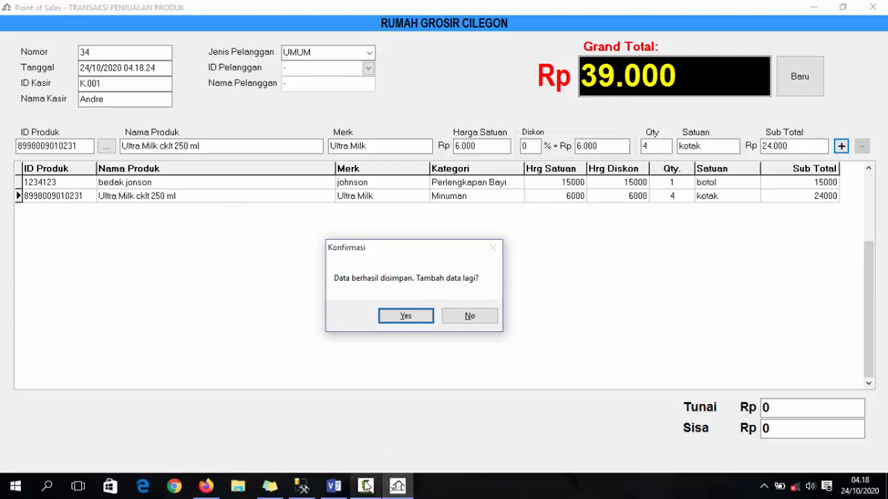
pyautogui.click(333, 486)
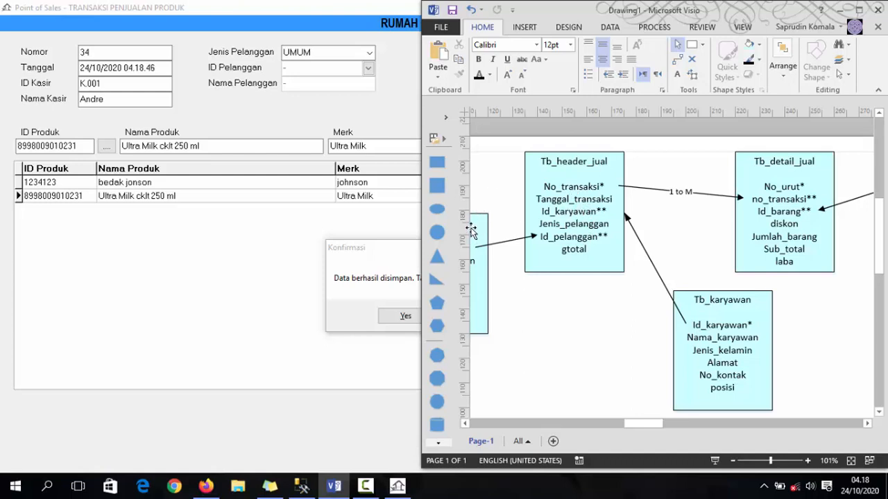
# Return to the Point of Sales window, decline adding more data to the sale, and acknowledge the save message.
pyautogui.click(358, 107)
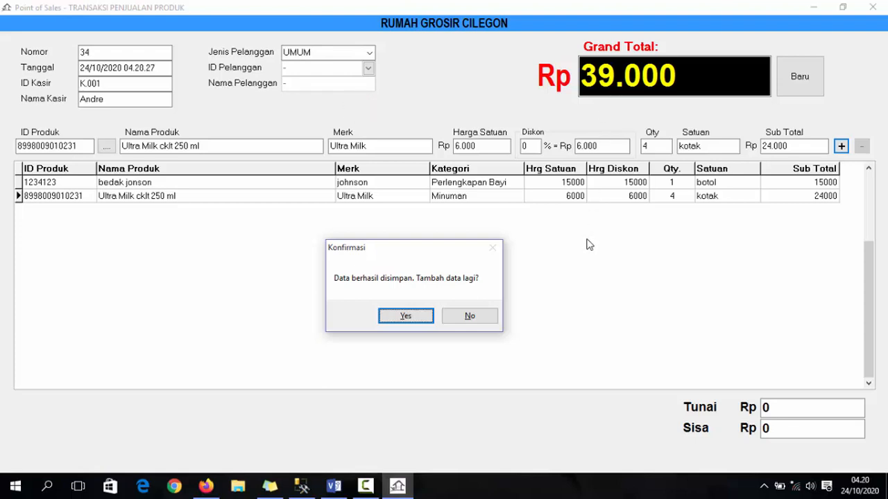
pyautogui.click(463, 314)
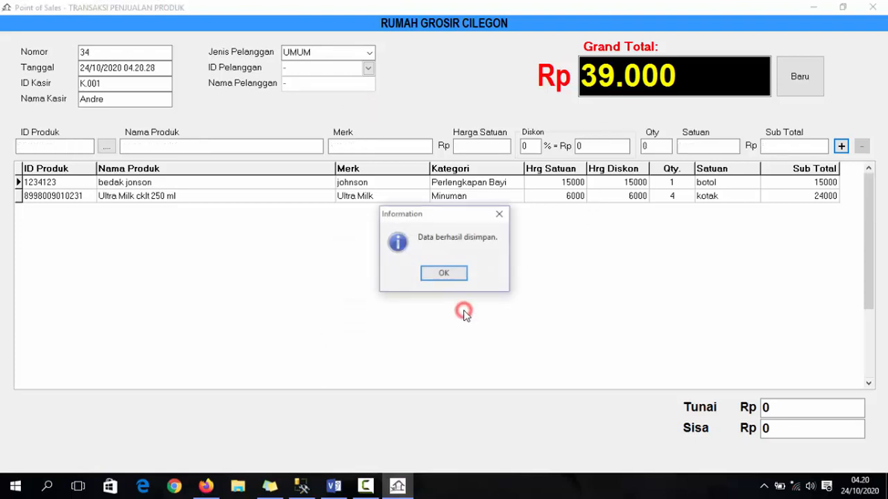
pyautogui.click(456, 272)
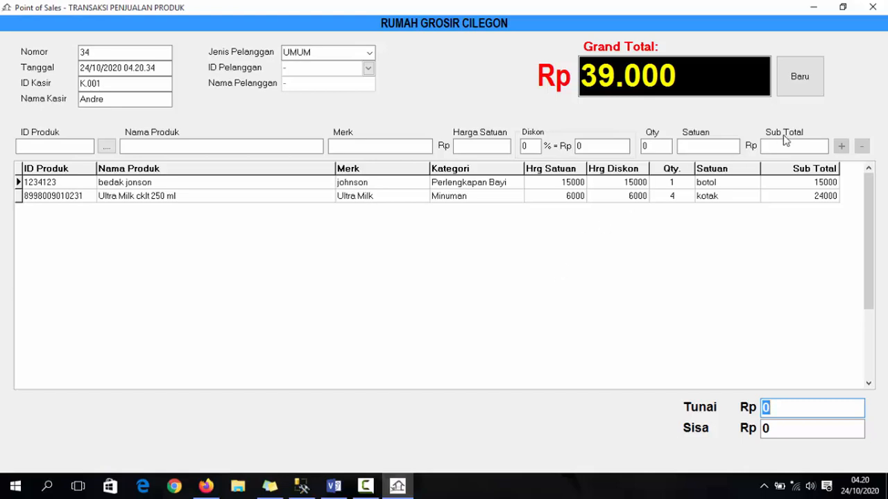
# Minimise the sales transaction form and start Visual Studio Express 2012 for Windows Desktop.
pyautogui.click(813, 7)
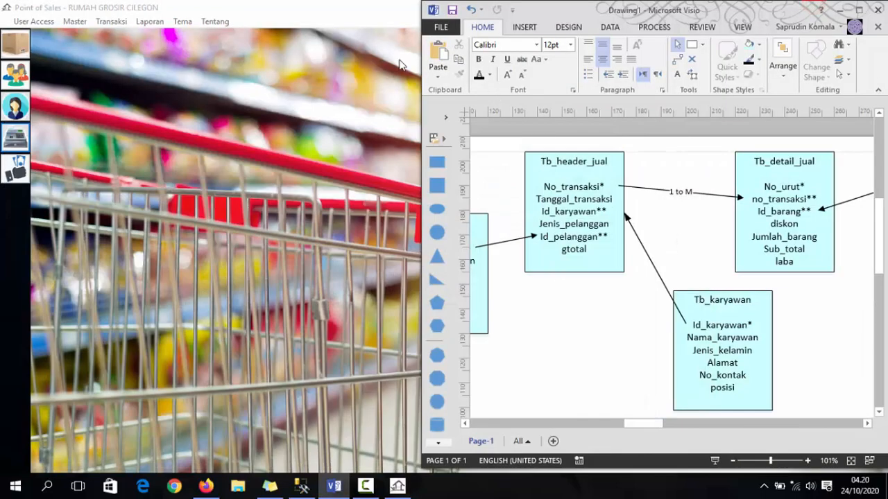
pyautogui.click(370, 17)
pyautogui.click(811, 7)
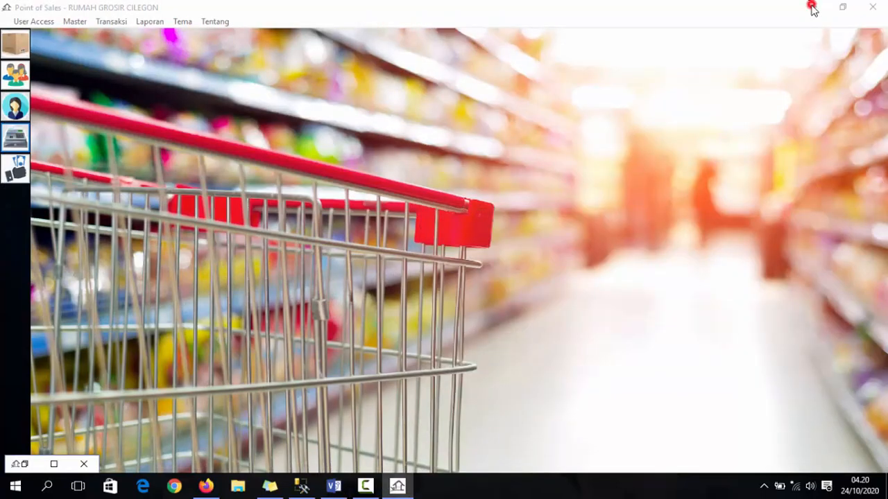
pyautogui.click(1, 488)
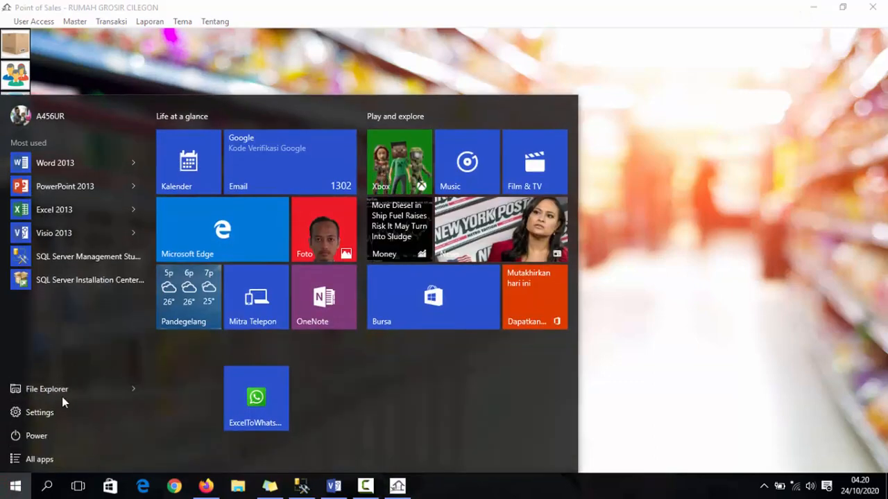
pyautogui.click(34, 460)
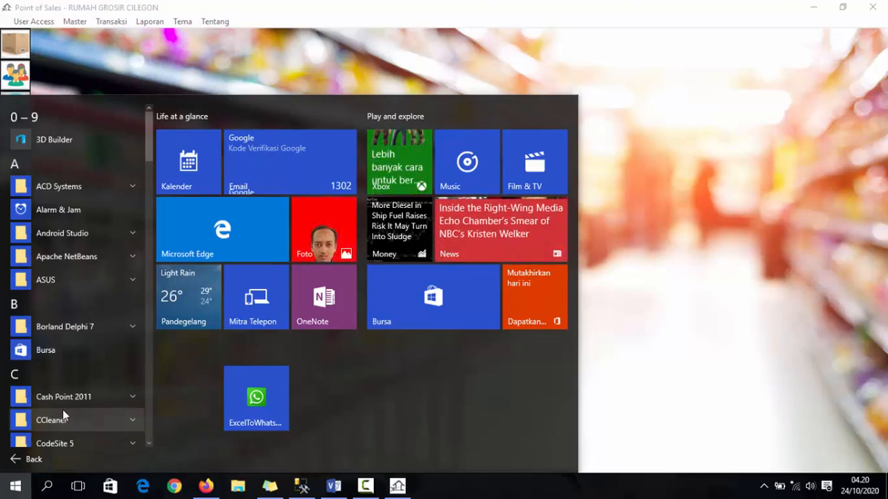
pyautogui.scroll(-10, 90, 384)
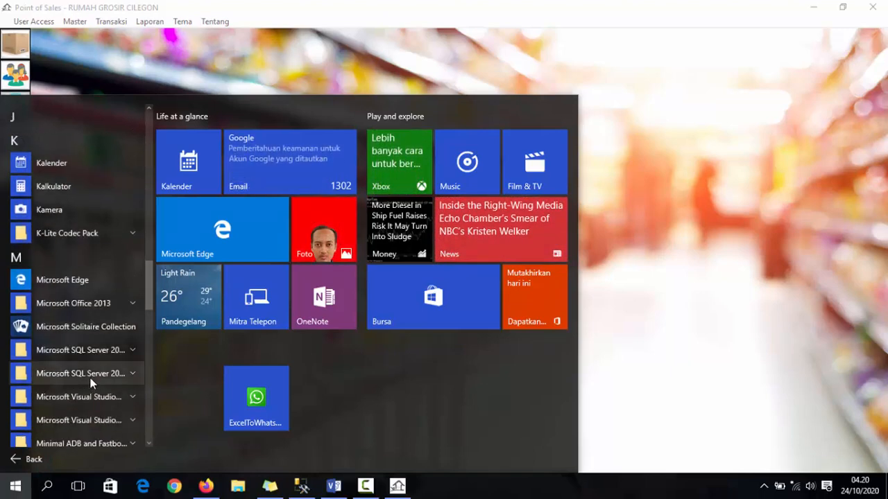
pyautogui.click(91, 420)
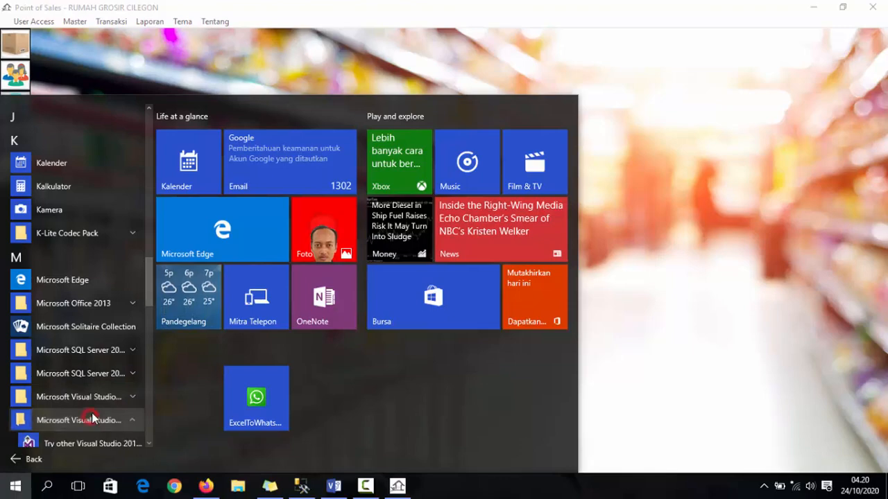
pyautogui.scroll(-3, 93, 413)
pyautogui.click(126, 210)
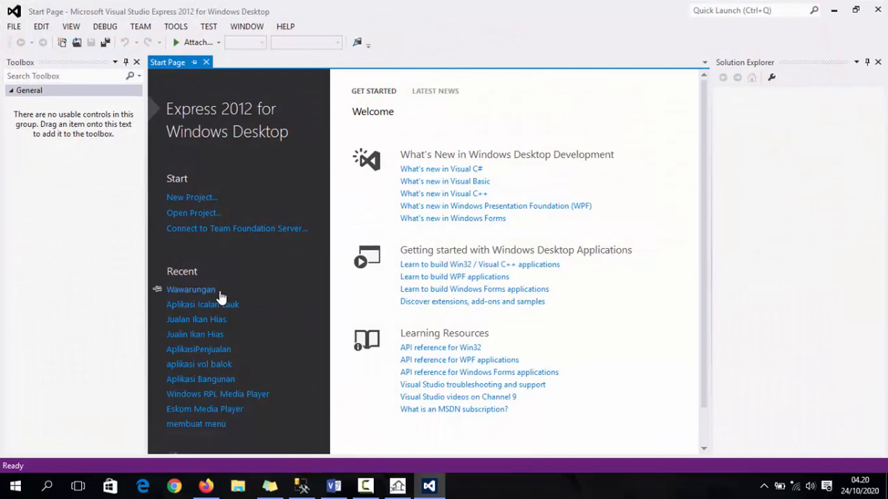
# Open the recent project Aplikasi Icalan Lauk and bring up the Form1 design with the TRANSAKSI ICALAN layout.
pyautogui.click(212, 306)
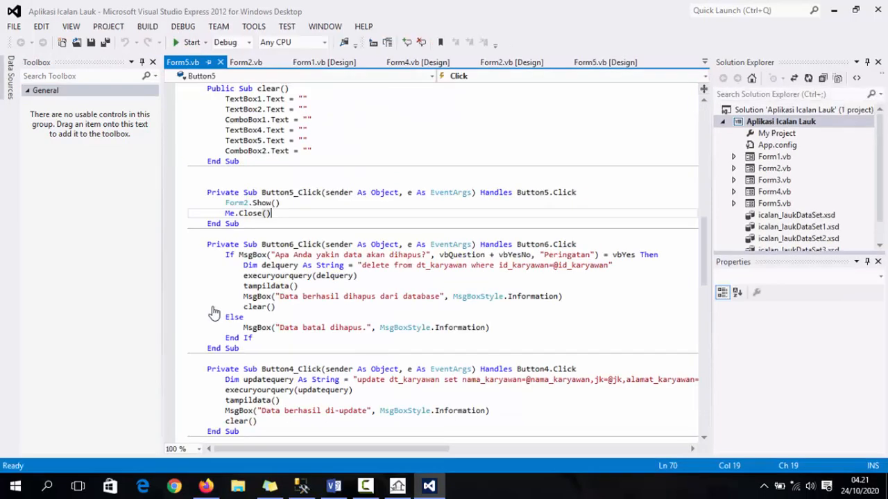
pyautogui.click(245, 62)
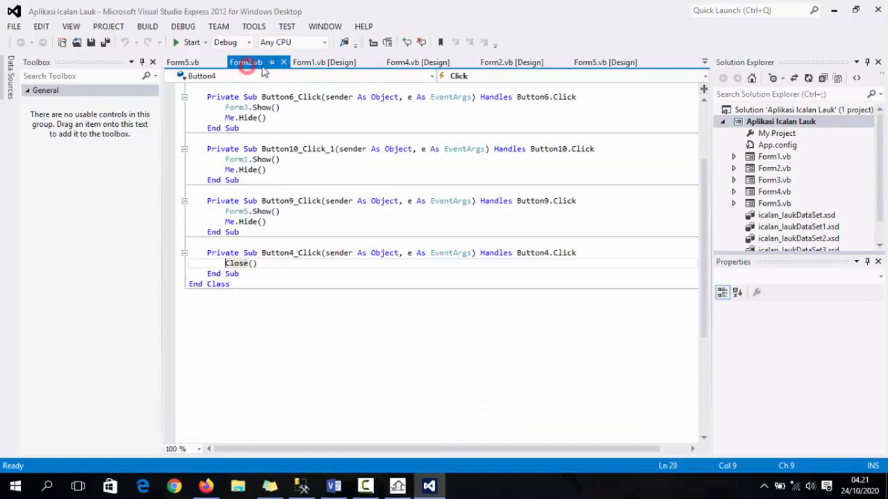
pyautogui.click(437, 63)
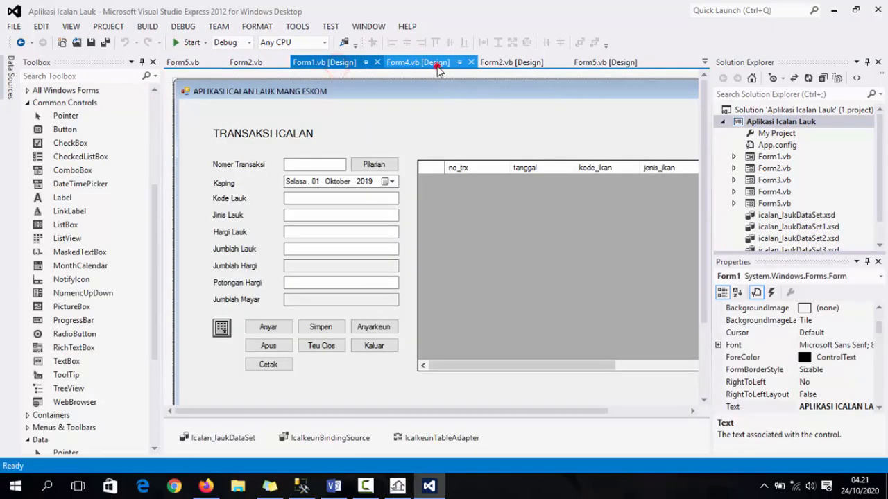
pyautogui.click(598, 62)
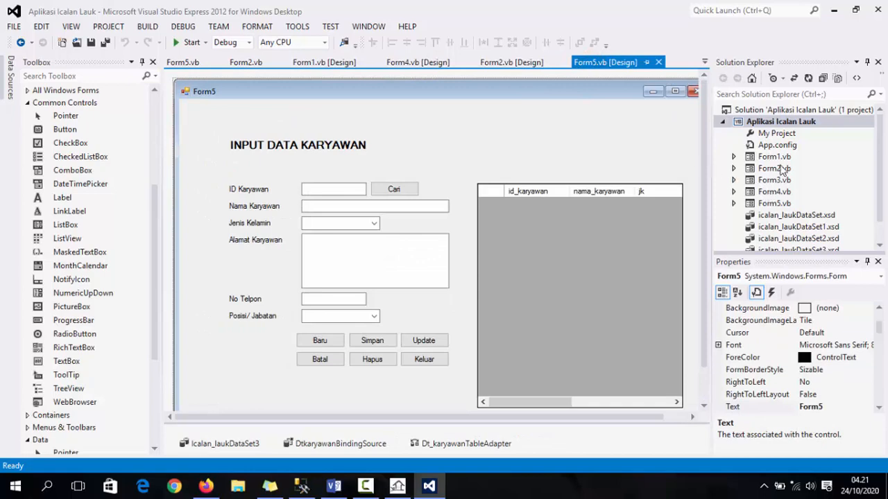
pyautogui.doubleClick(769, 157)
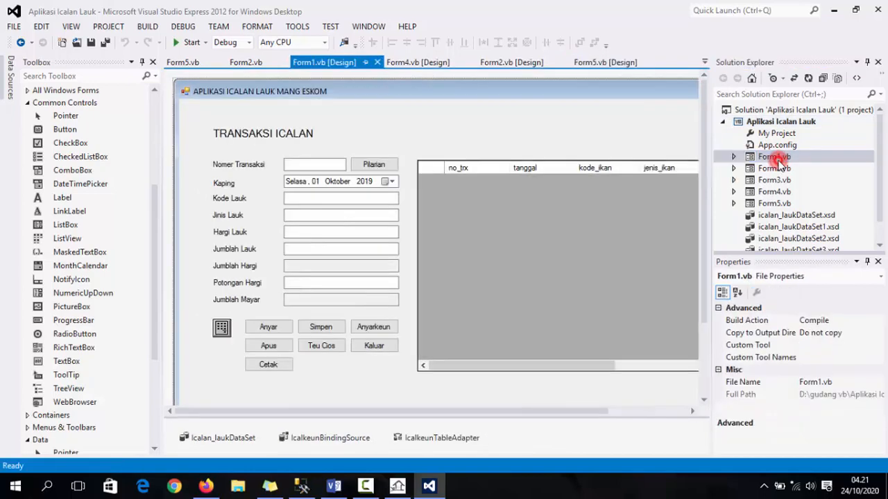
pyautogui.click(422, 128)
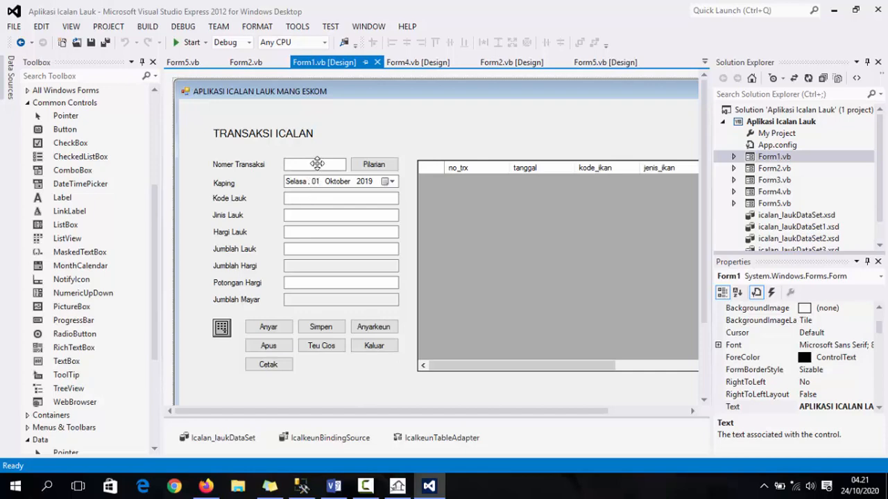
# Run the project and start a new record in its Penjualan Ikan Hias transaction form.
pyautogui.click(189, 42)
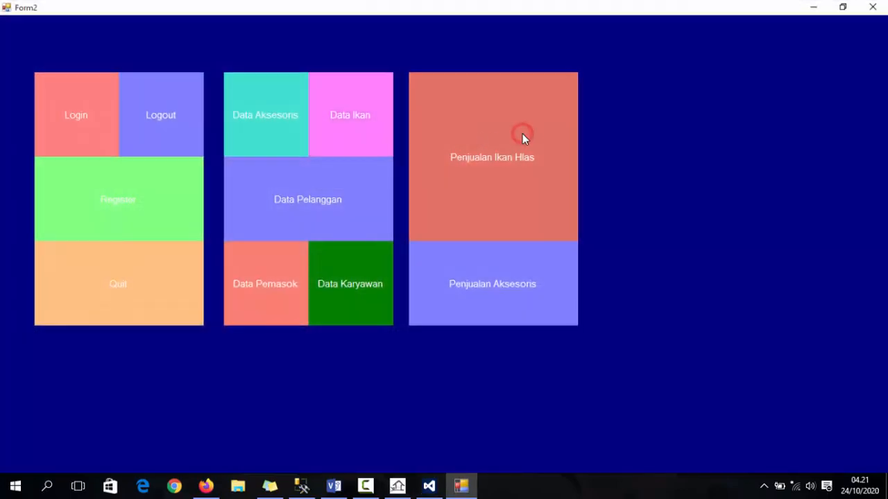
pyautogui.click(522, 135)
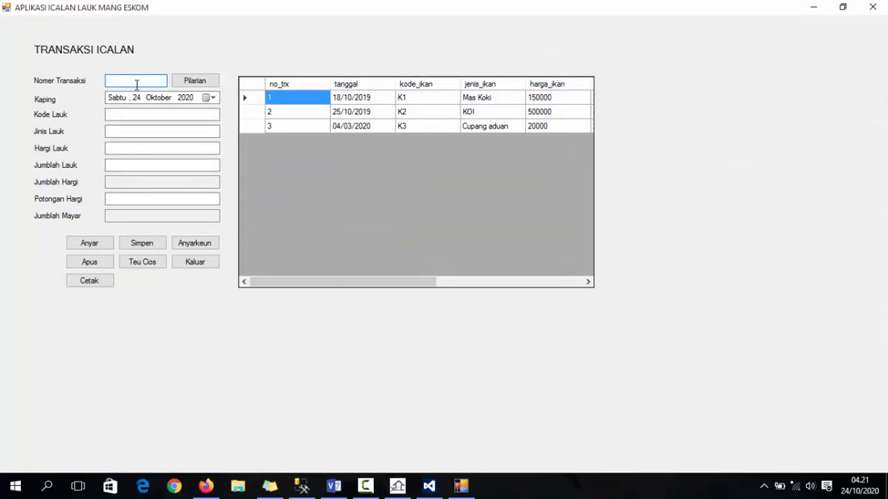
pyautogui.click(83, 242)
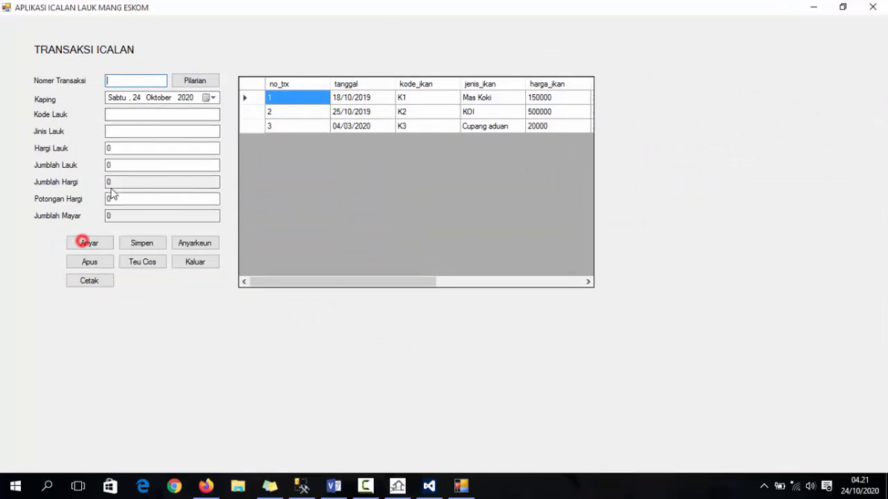
# Fill in transaction number 4, fish code K4, fish type Luohan and fish price 200000.
pyautogui.click(136, 82)
pyautogui.write('4')
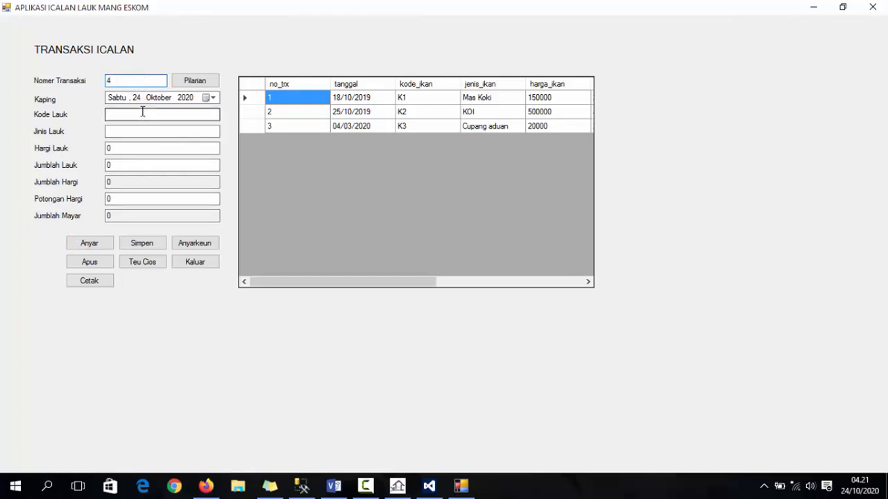
pyautogui.click(142, 112)
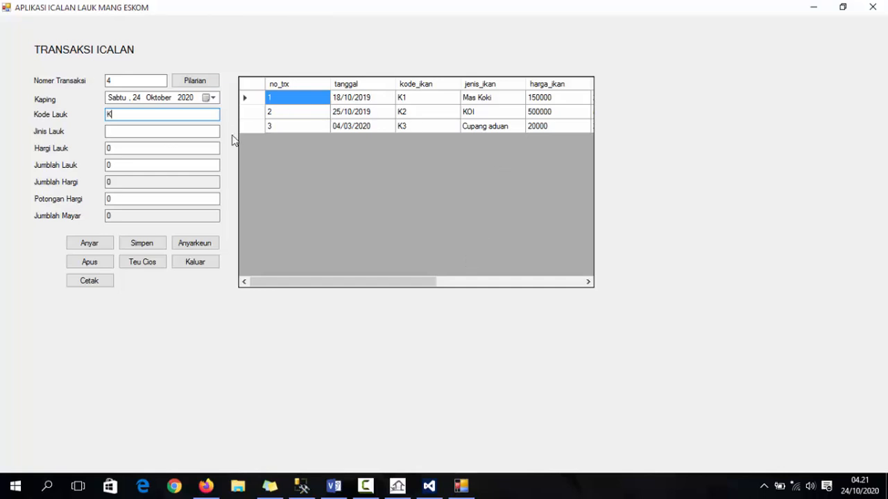
pyautogui.click(131, 132)
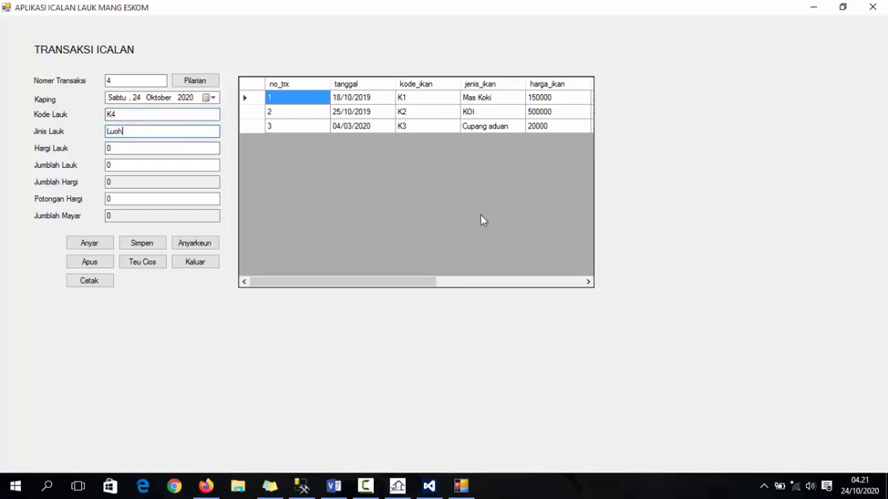
pyautogui.click(132, 147)
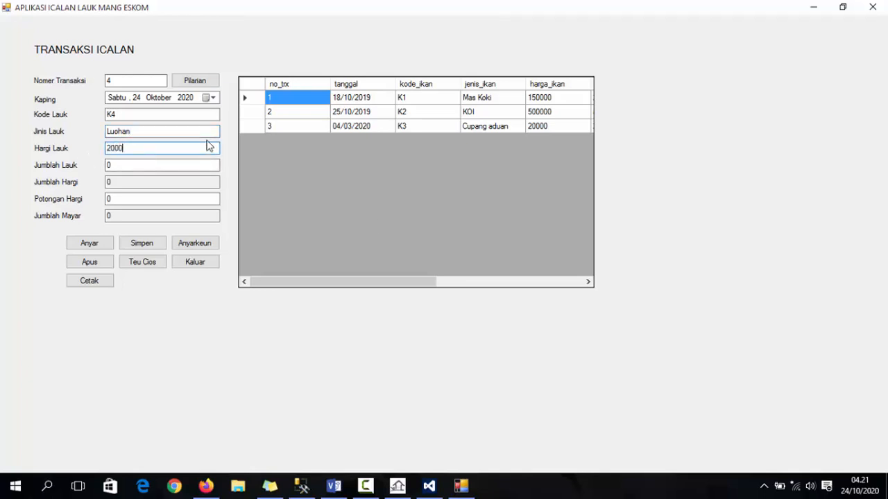
# Set the fish quantity to 2 and the discount to 5000, and save the transaction to the database.
pyautogui.click(132, 164)
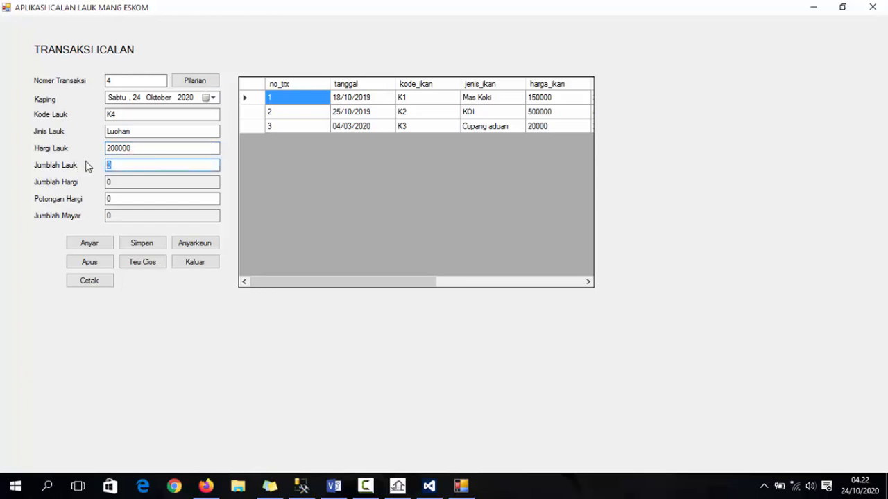
pyautogui.write('2')
pyautogui.click(131, 199)
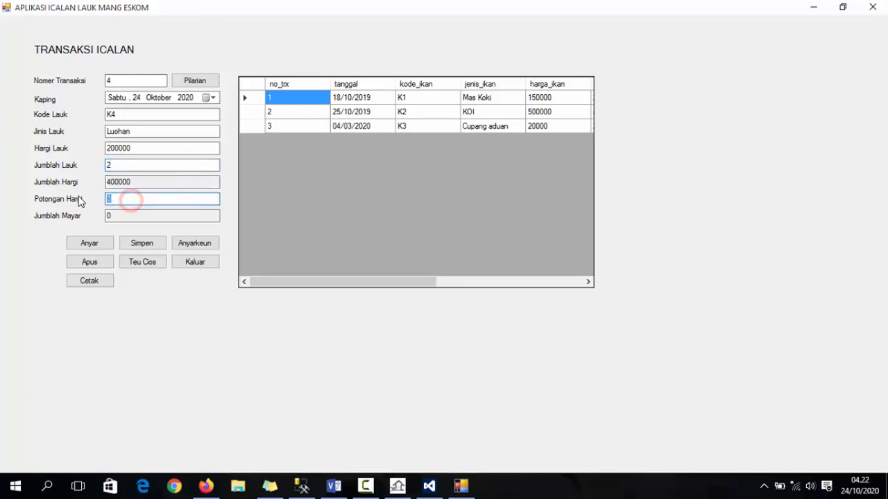
pyautogui.write('5000')
pyautogui.click(148, 248)
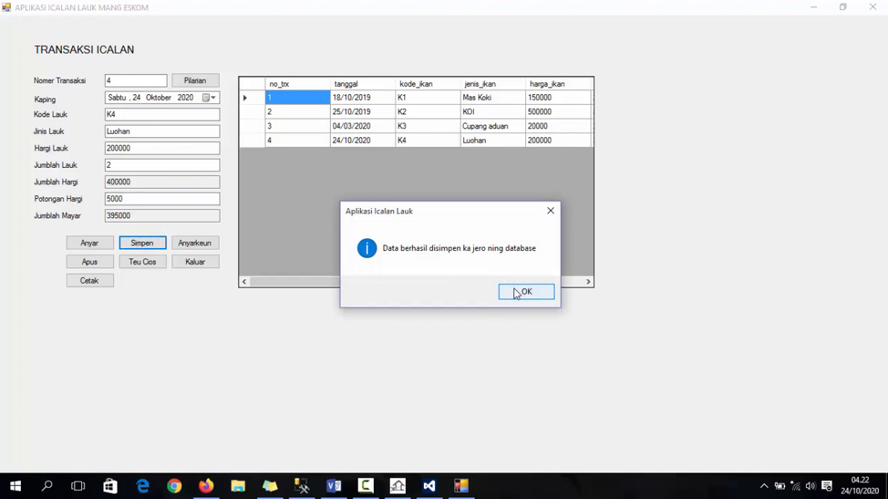
pyautogui.click(521, 292)
# Start another new transaction record with number 5 and select its Jumlah Mayar value.
pyautogui.click(137, 83)
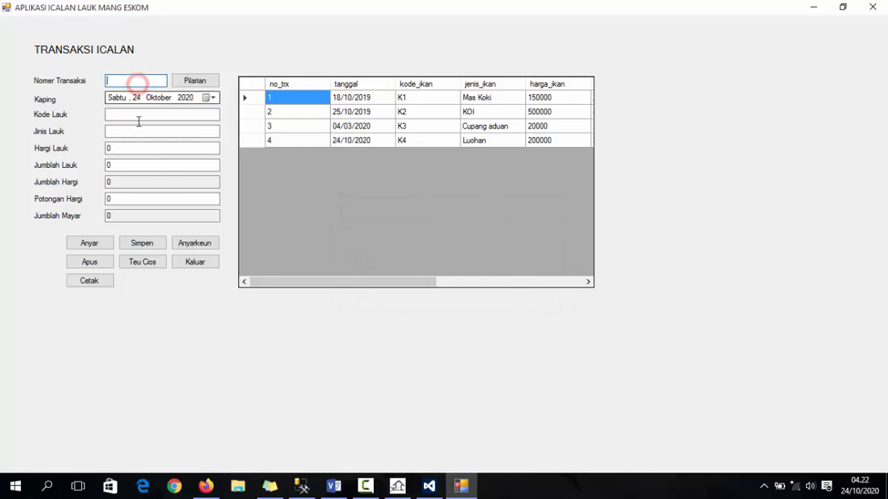
pyautogui.click(101, 242)
pyautogui.click(155, 82)
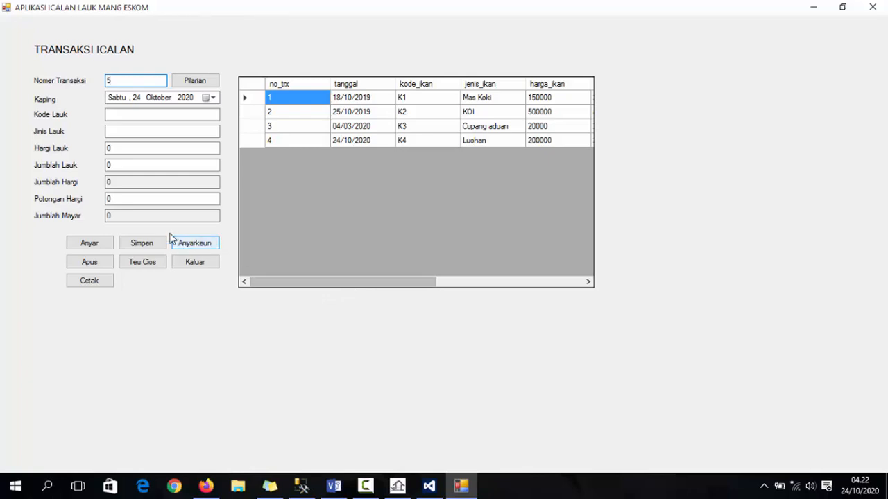
pyautogui.doubleClick(132, 219)
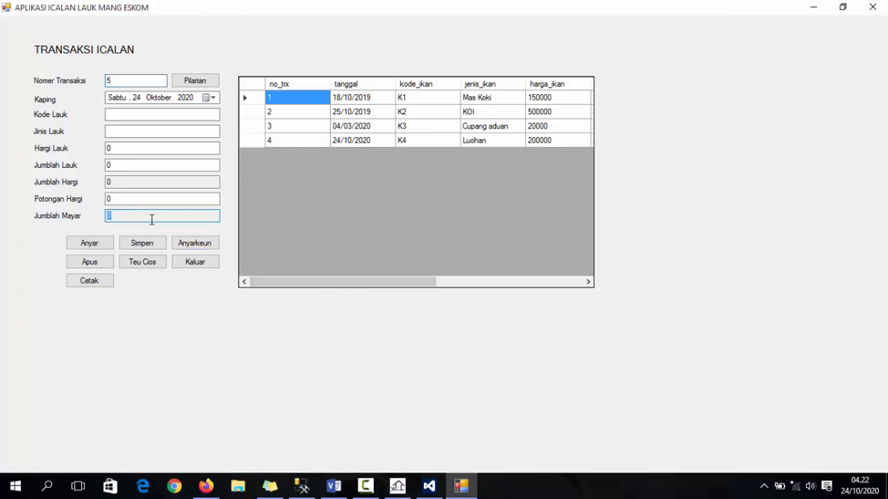
# Examine the jumlah_bayar value of each saved transaction row in the table, including the one for Luohan.
pyautogui.moveTo(297, 281); pyautogui.dragTo(489, 288)
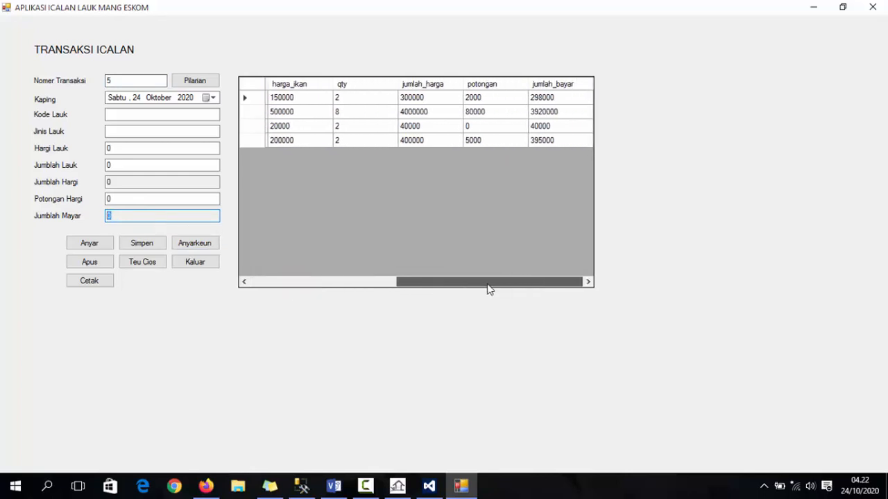
pyautogui.click(569, 96)
pyautogui.click(569, 111)
pyautogui.click(569, 126)
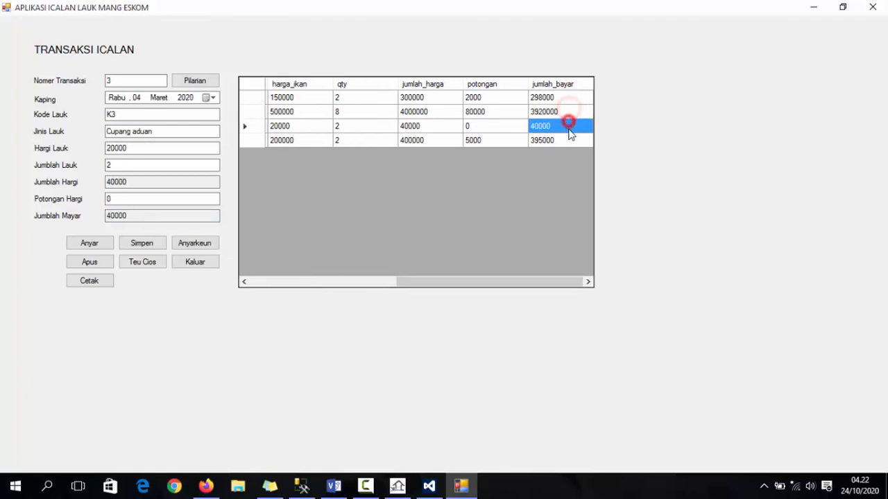
pyautogui.click(569, 140)
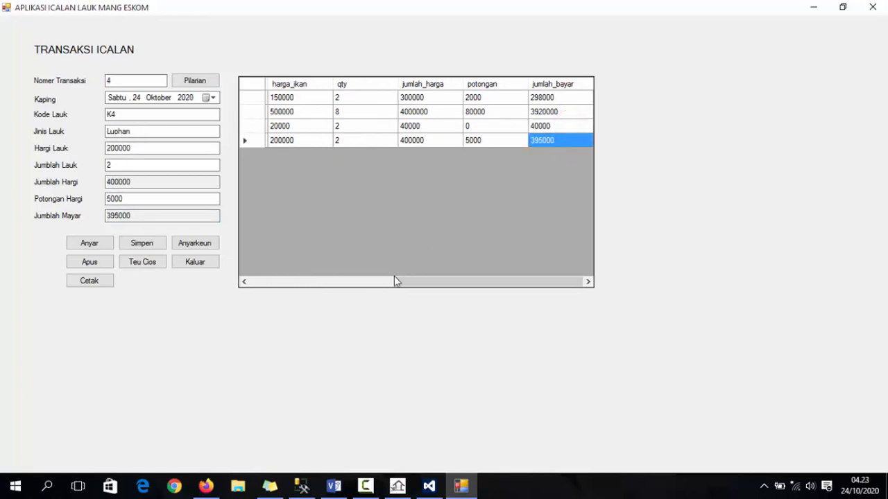
pyautogui.moveTo(400, 283); pyautogui.dragTo(456, 283)
pyautogui.moveTo(443, 284); pyautogui.dragTo(291, 285)
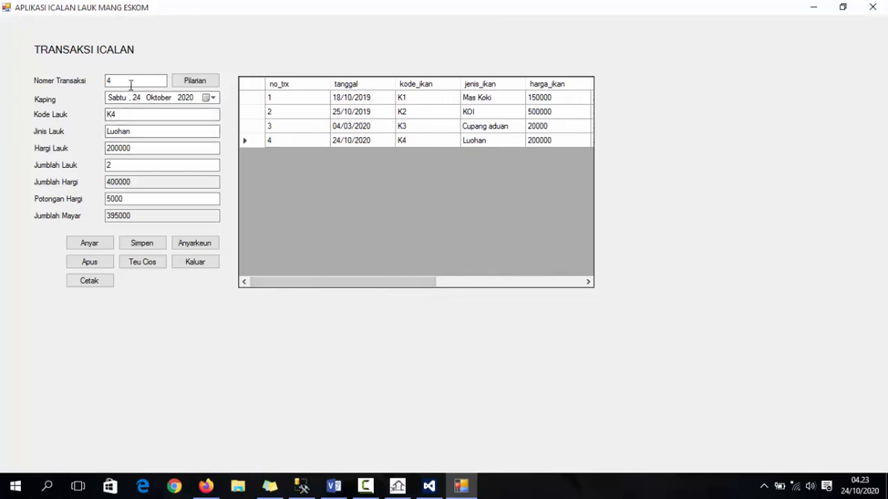
# Close the running transaction form, stop debugging, and exit Visual Studio.
pyautogui.click(871, 7)
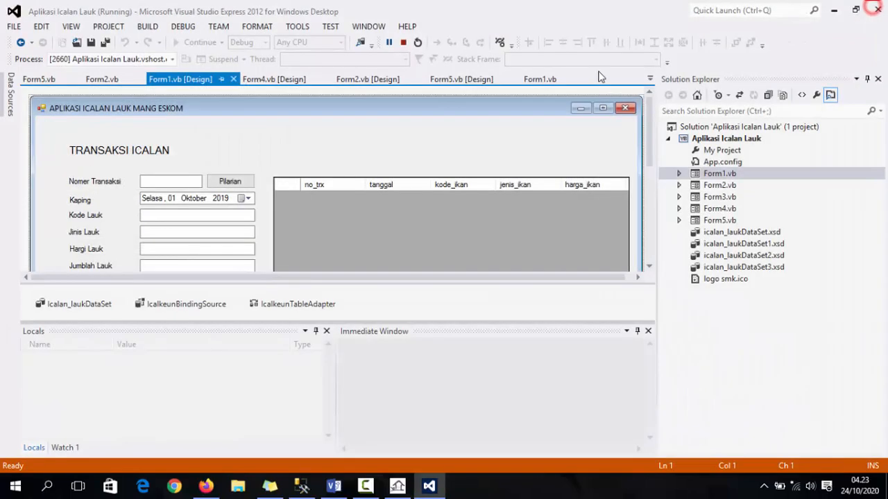
pyautogui.click(404, 43)
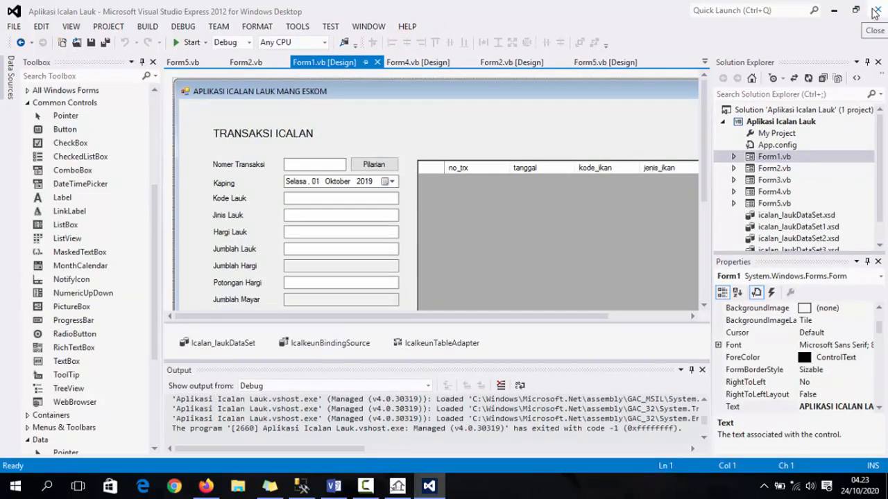
pyautogui.click(874, 11)
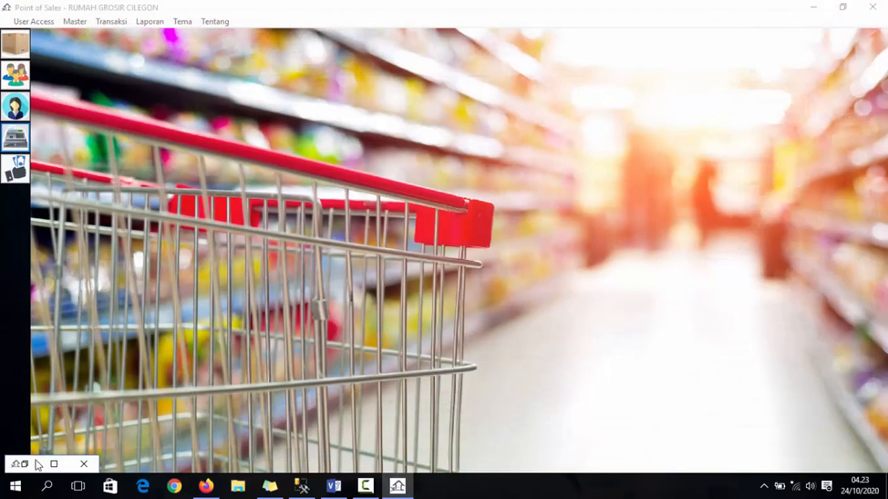
# Restore the minimised sales form, close it and the Point of Sales application, and return to the Visio table diagram.
pyautogui.doubleClick(38, 465)
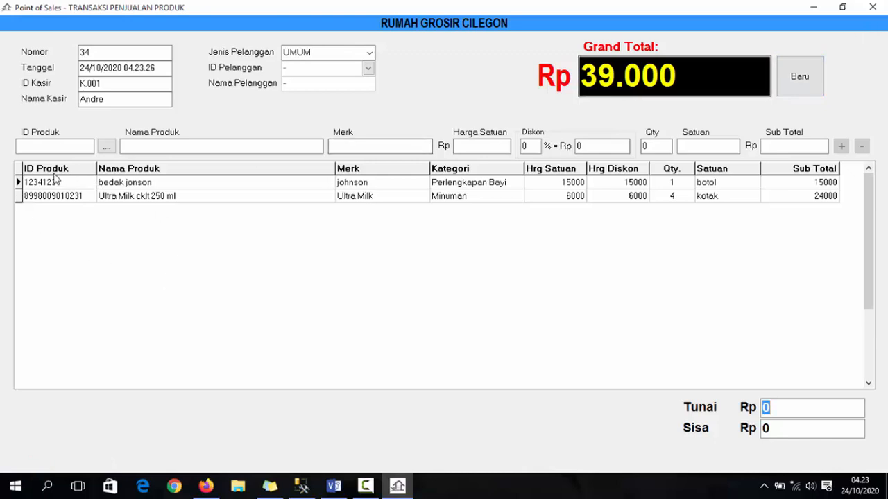
pyautogui.click(13, 160)
pyautogui.click(872, 7)
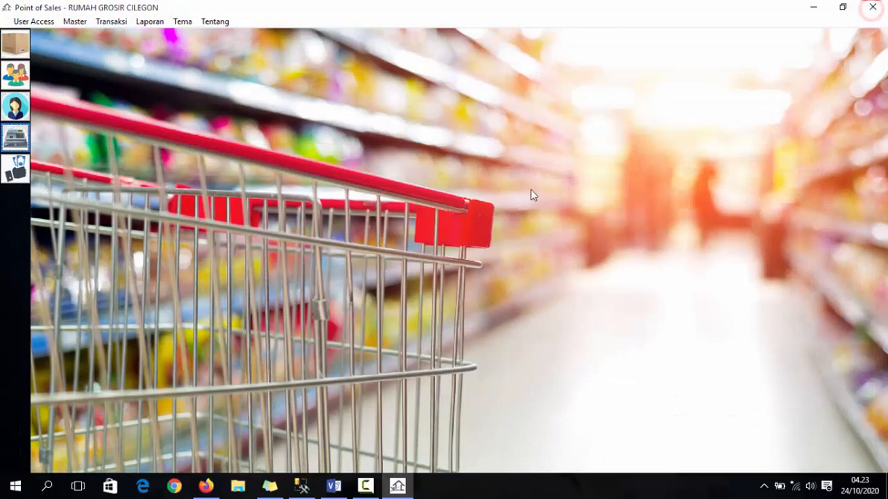
pyautogui.click(872, 7)
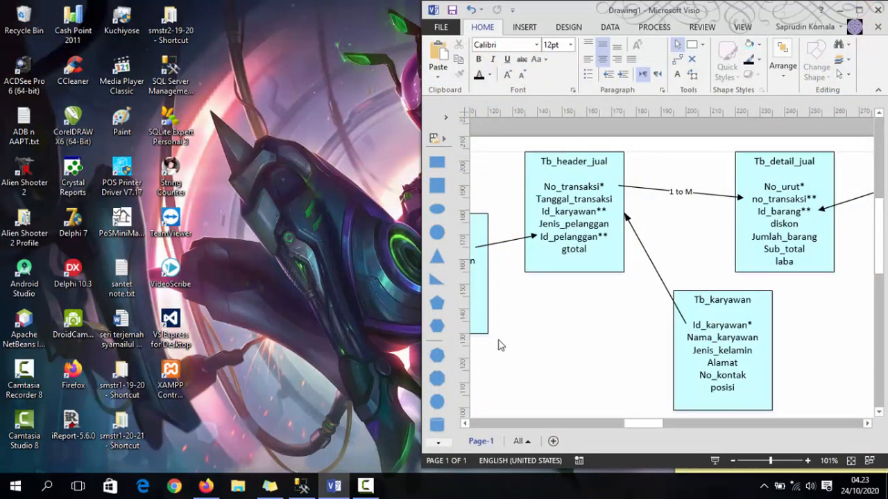
pyautogui.moveTo(655, 423)
pyautogui.mouseDown()
pyautogui.moveTo(642, 429)
pyautogui.moveTo(651, 431)
pyautogui.mouseUp()
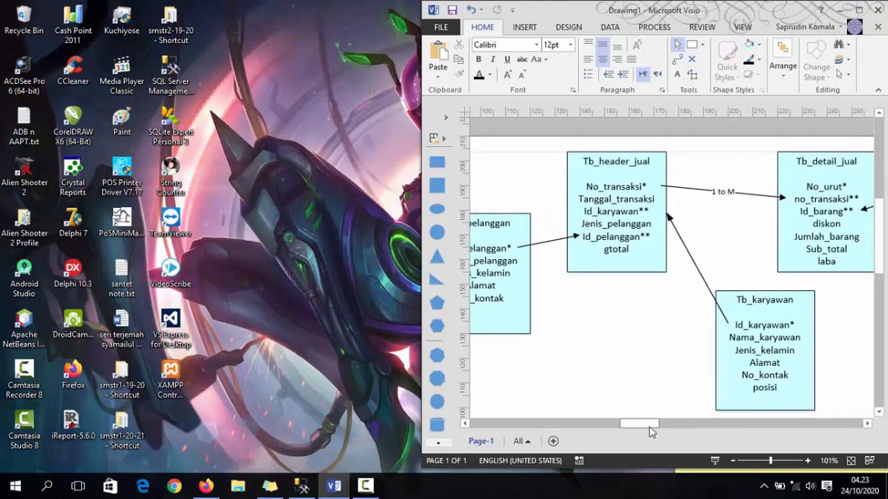